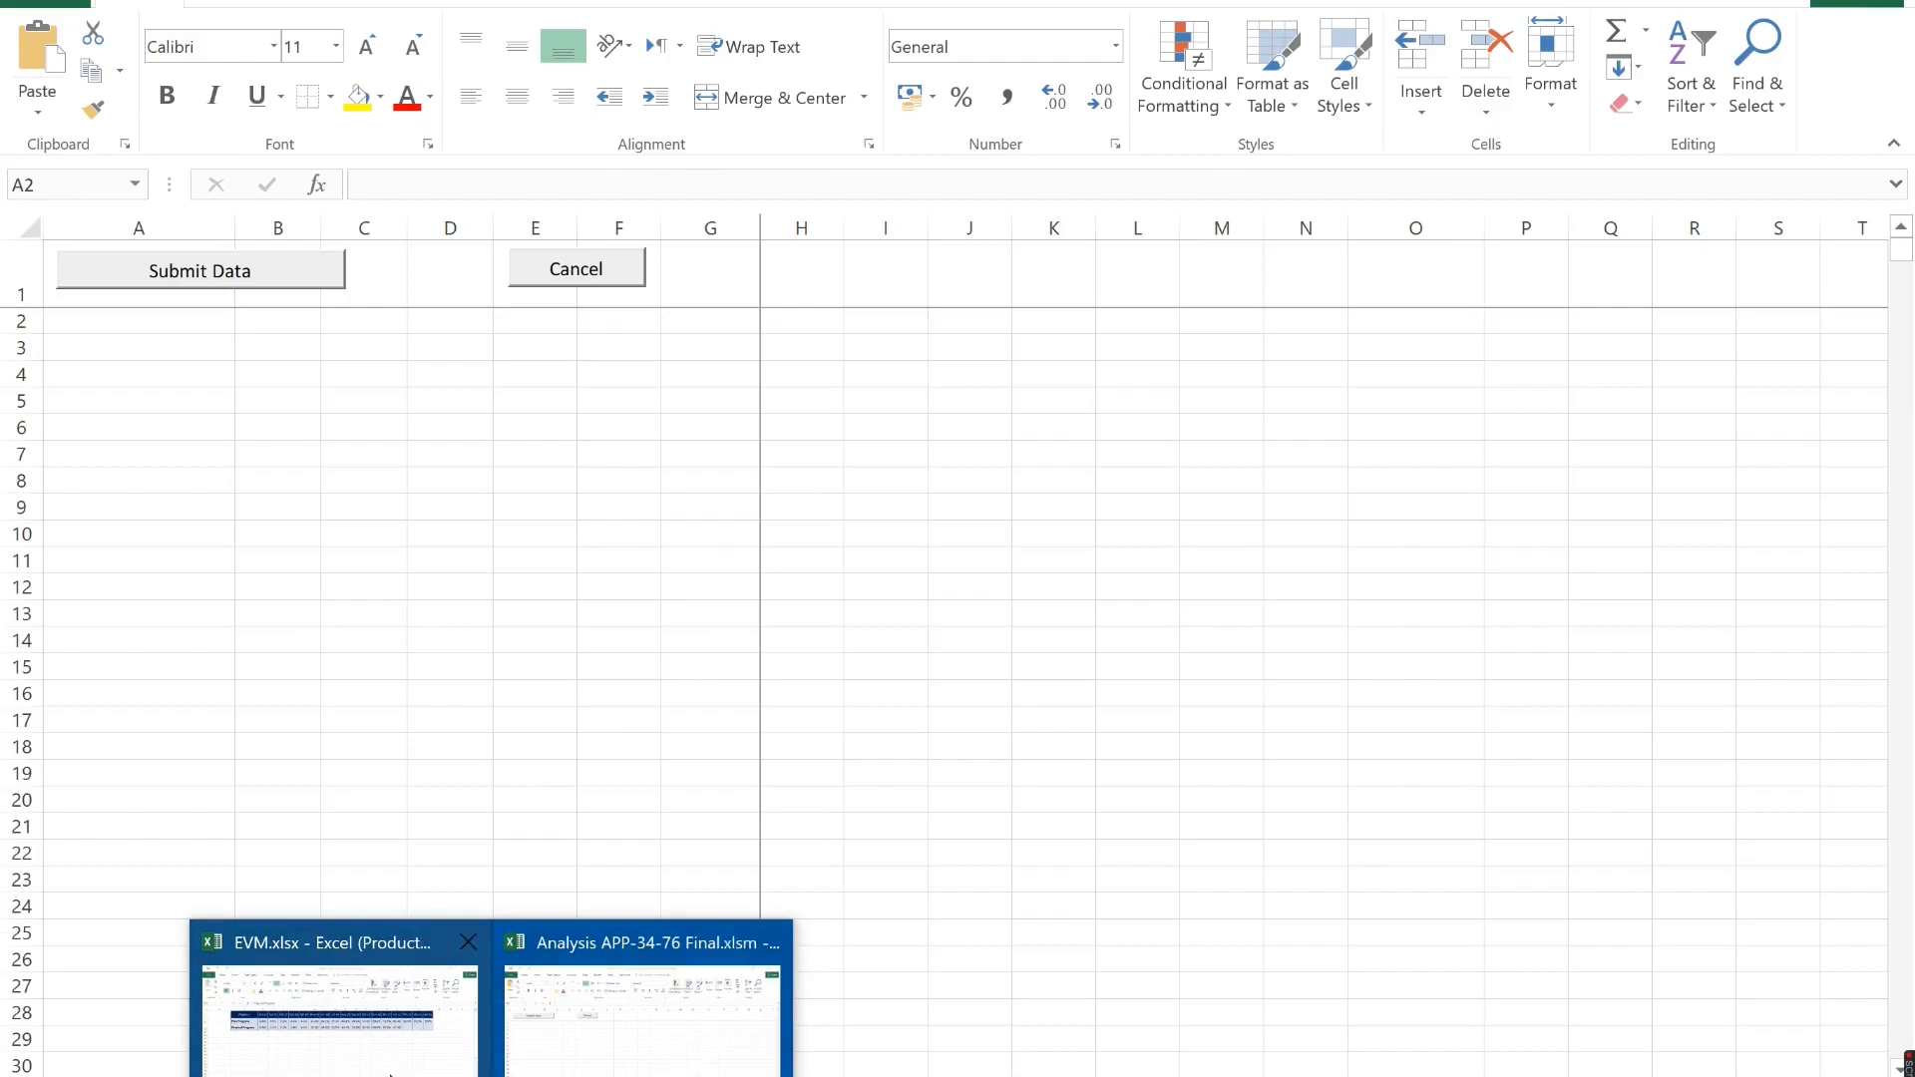
Step: Copy the Progress table with its plan and physical rows from EVM.xlsx into the analysis workbook at cell A2 and submit the data
left_click(334, 1008)
left_click_drag(289, 262, 1567, 262)
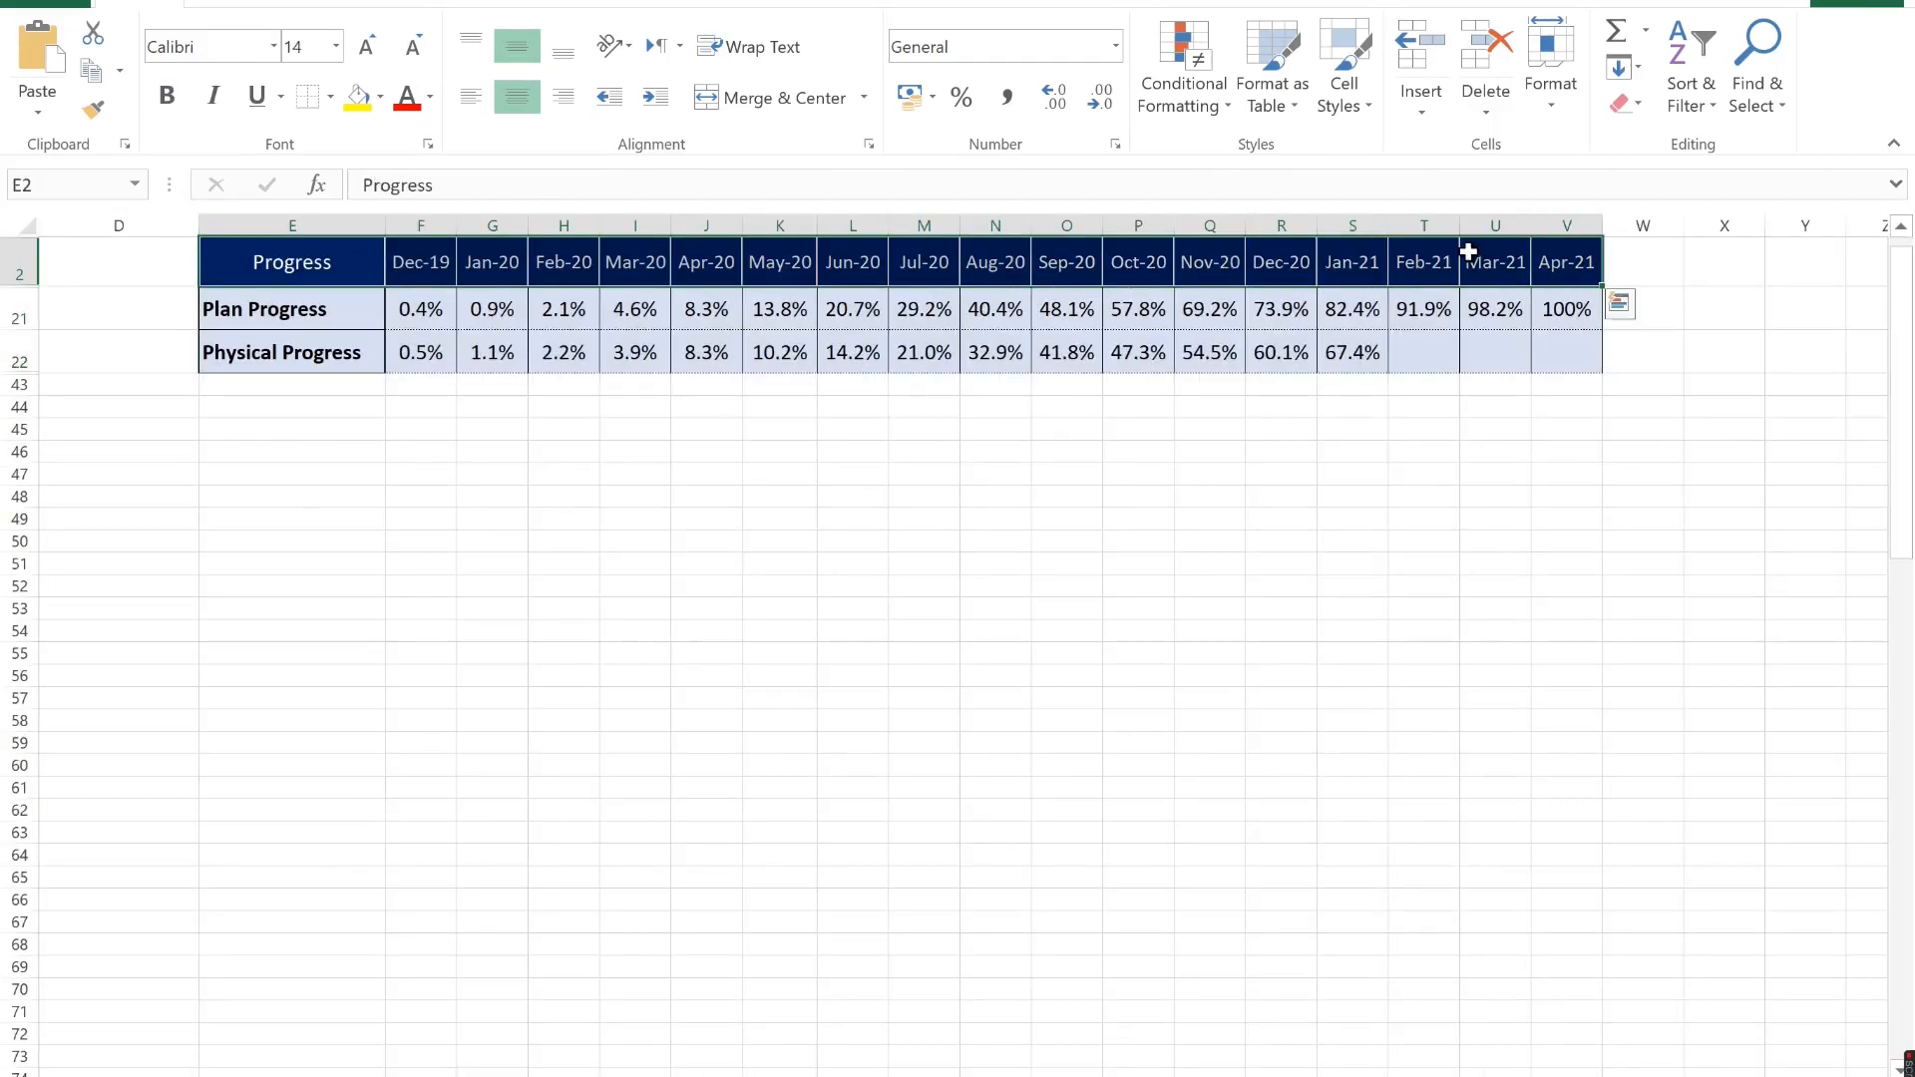
left_click_drag(290, 309, 1567, 309)
left_click_drag(290, 352, 1552, 360)
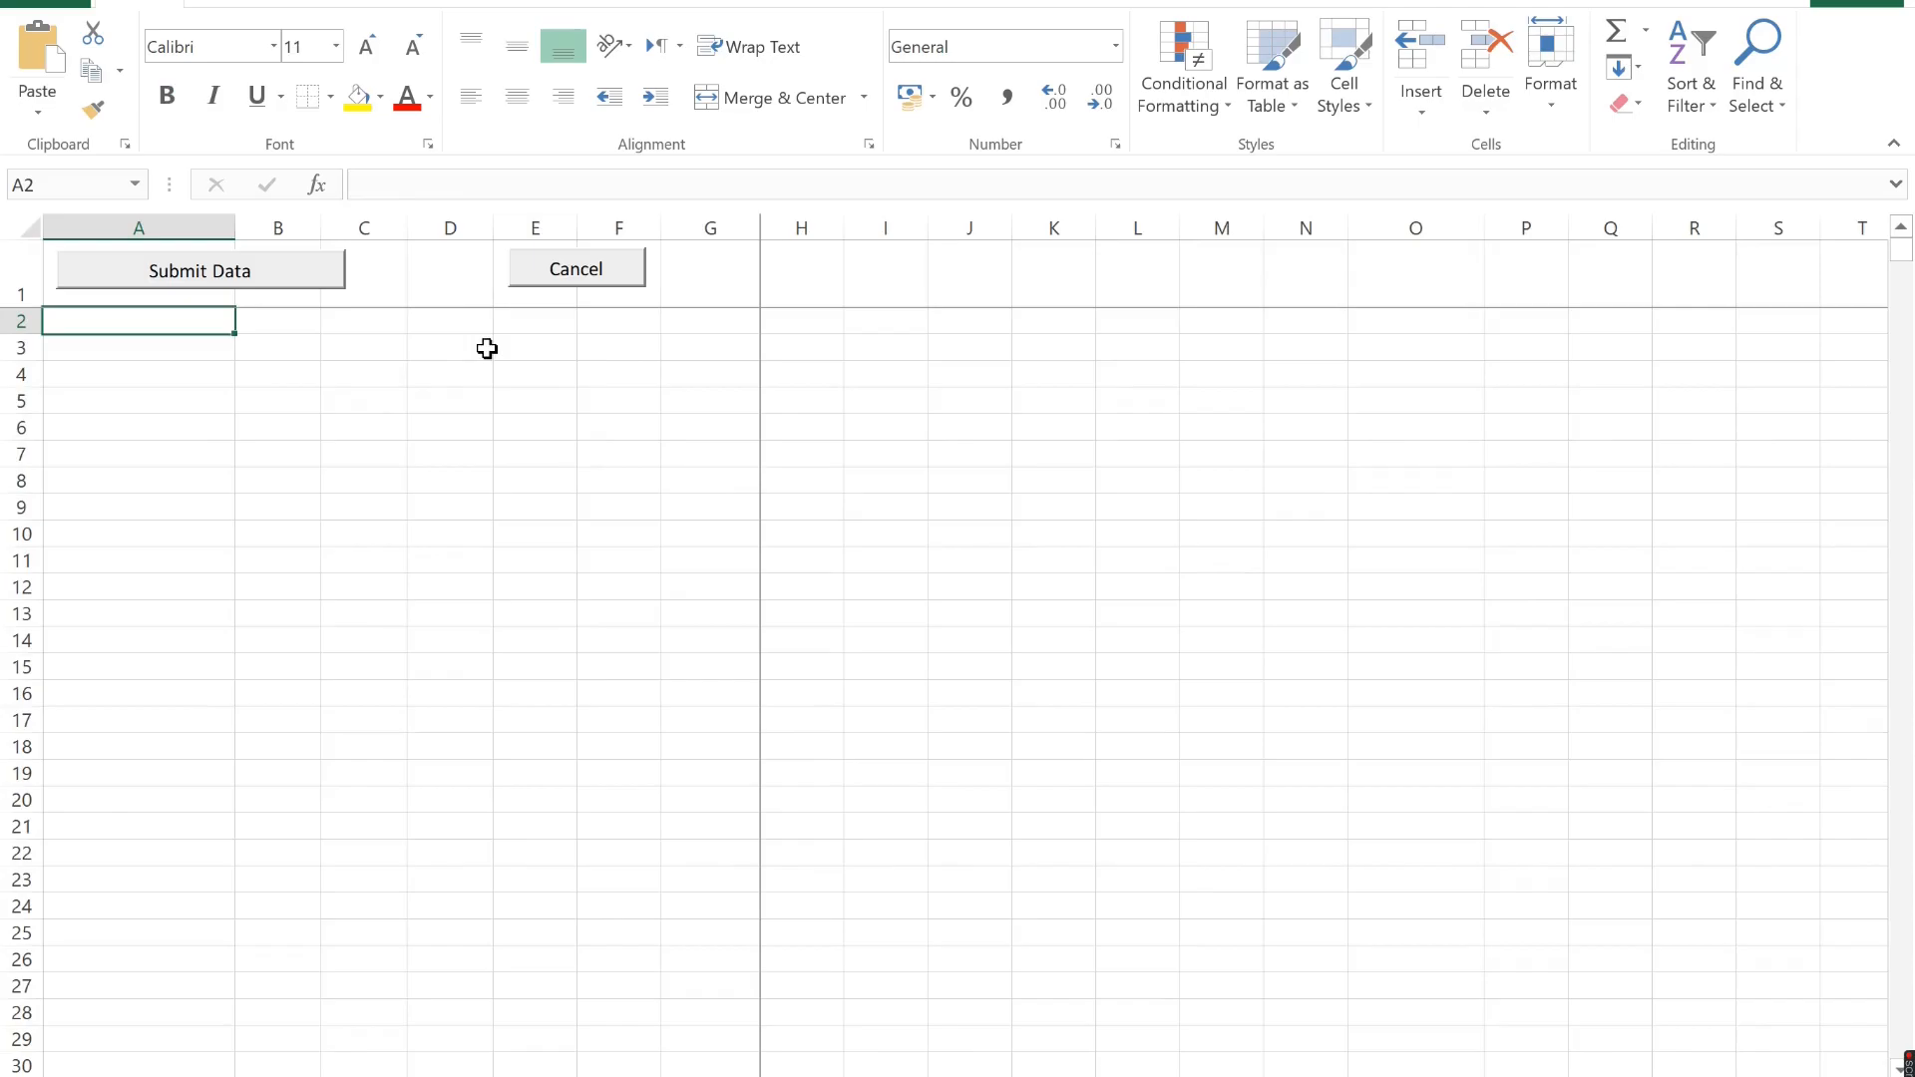
key("ctrl+v")
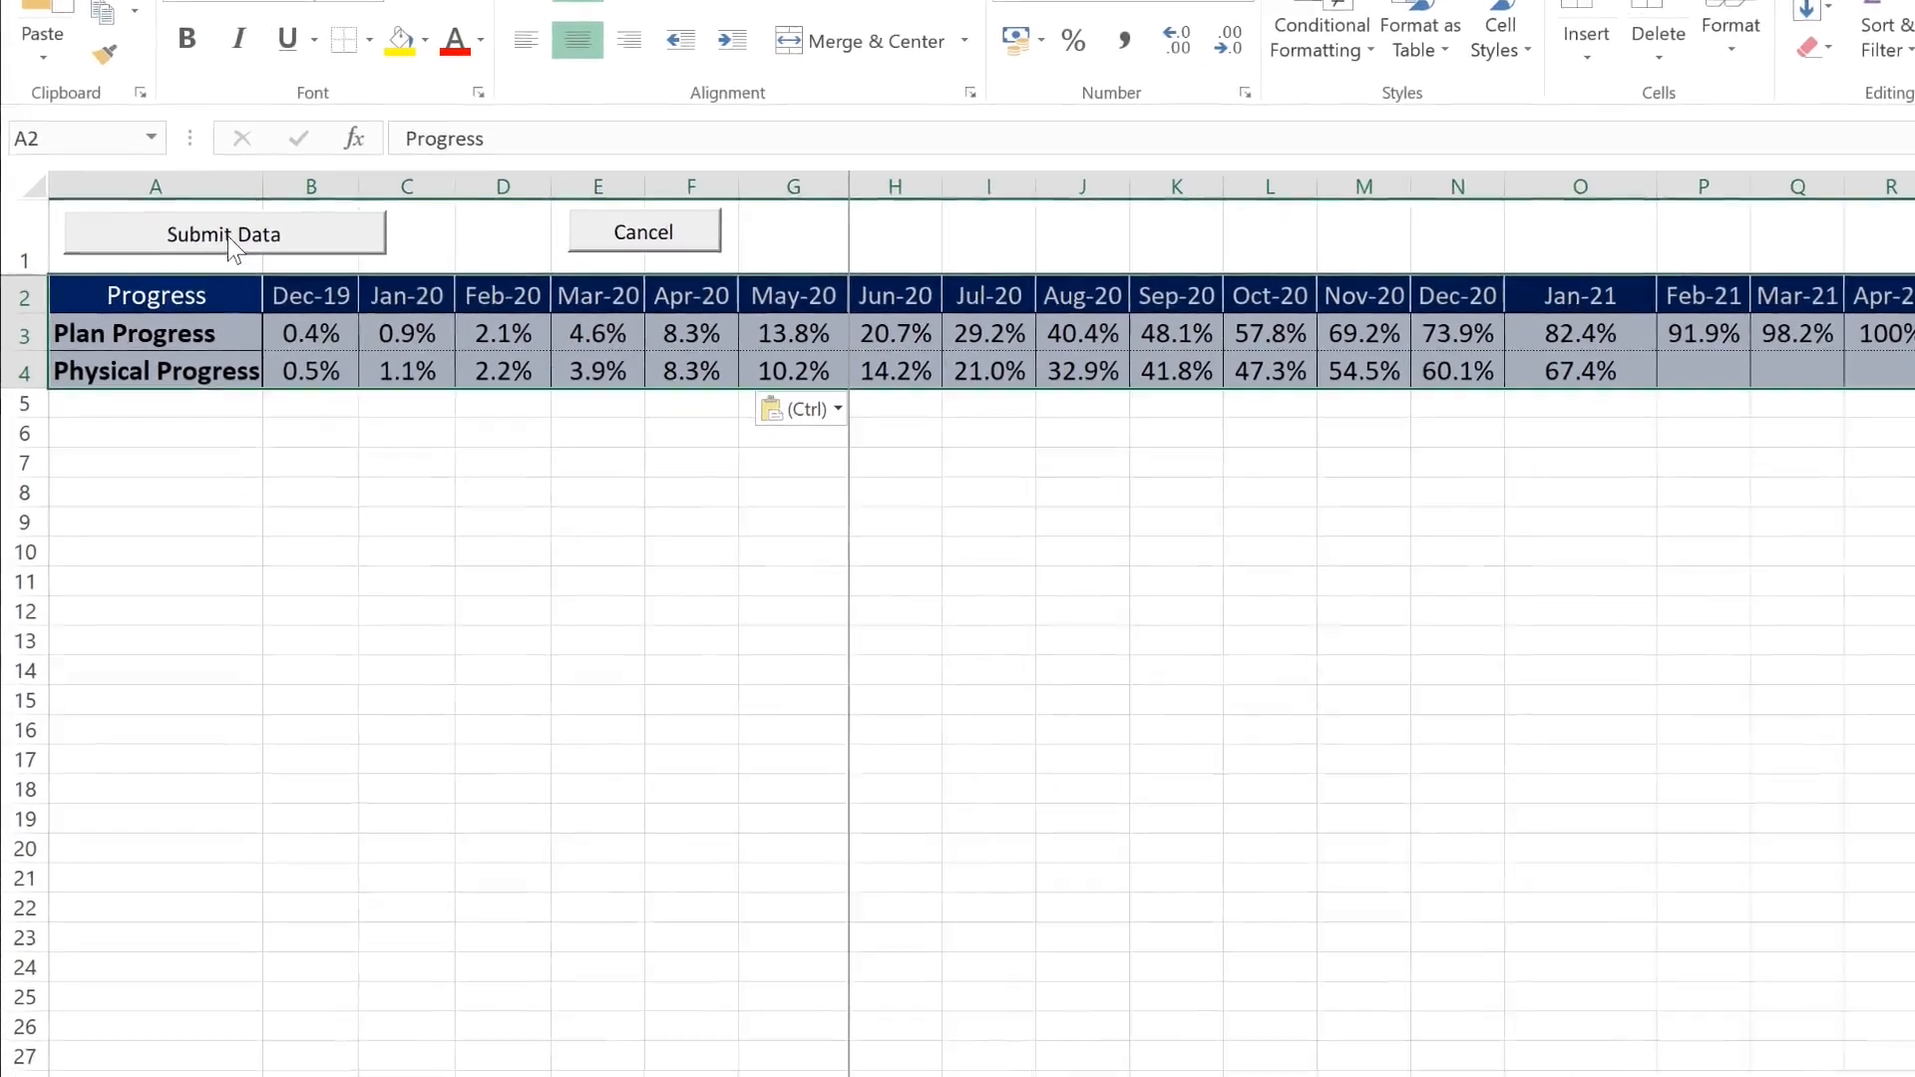
left_click(227, 236)
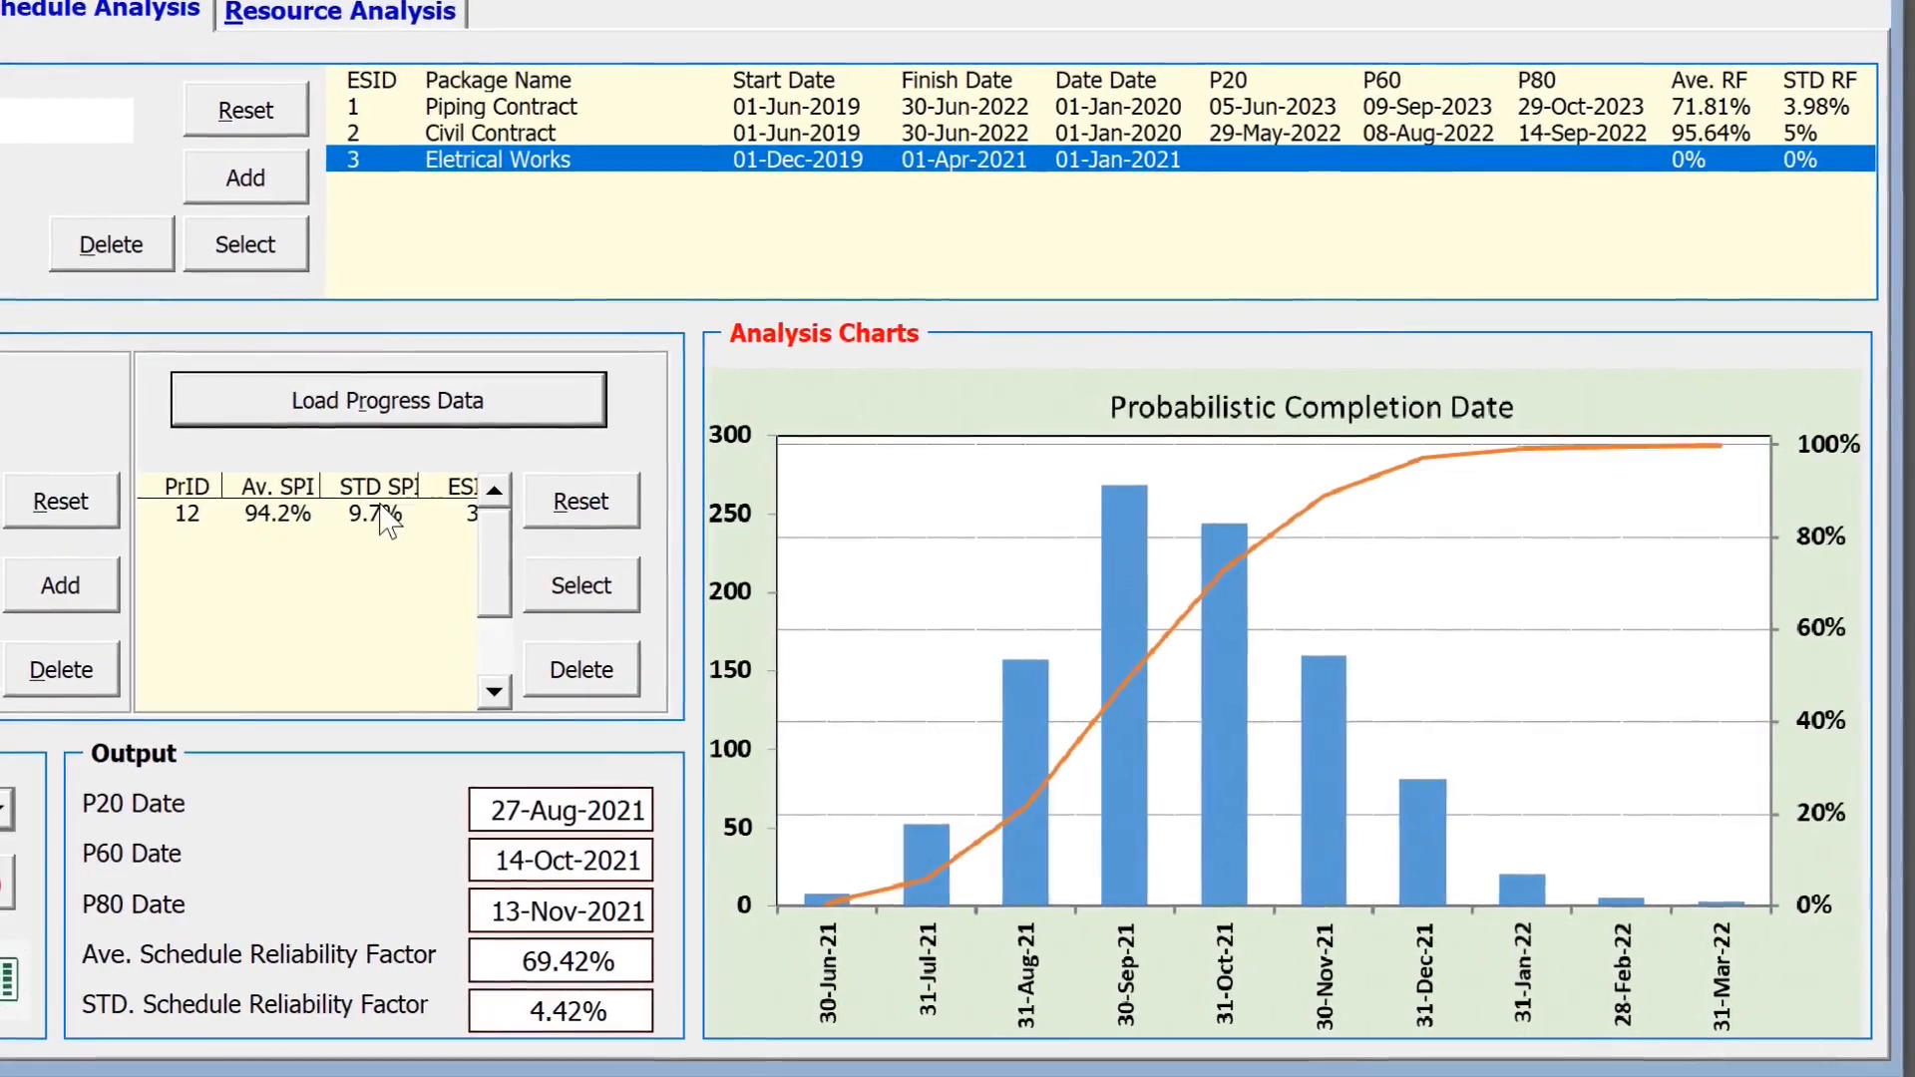
Step: Select progress record 12 of the Eletrical Works package and run the progress-based analysis with 1000 iterations
left_click(373, 513)
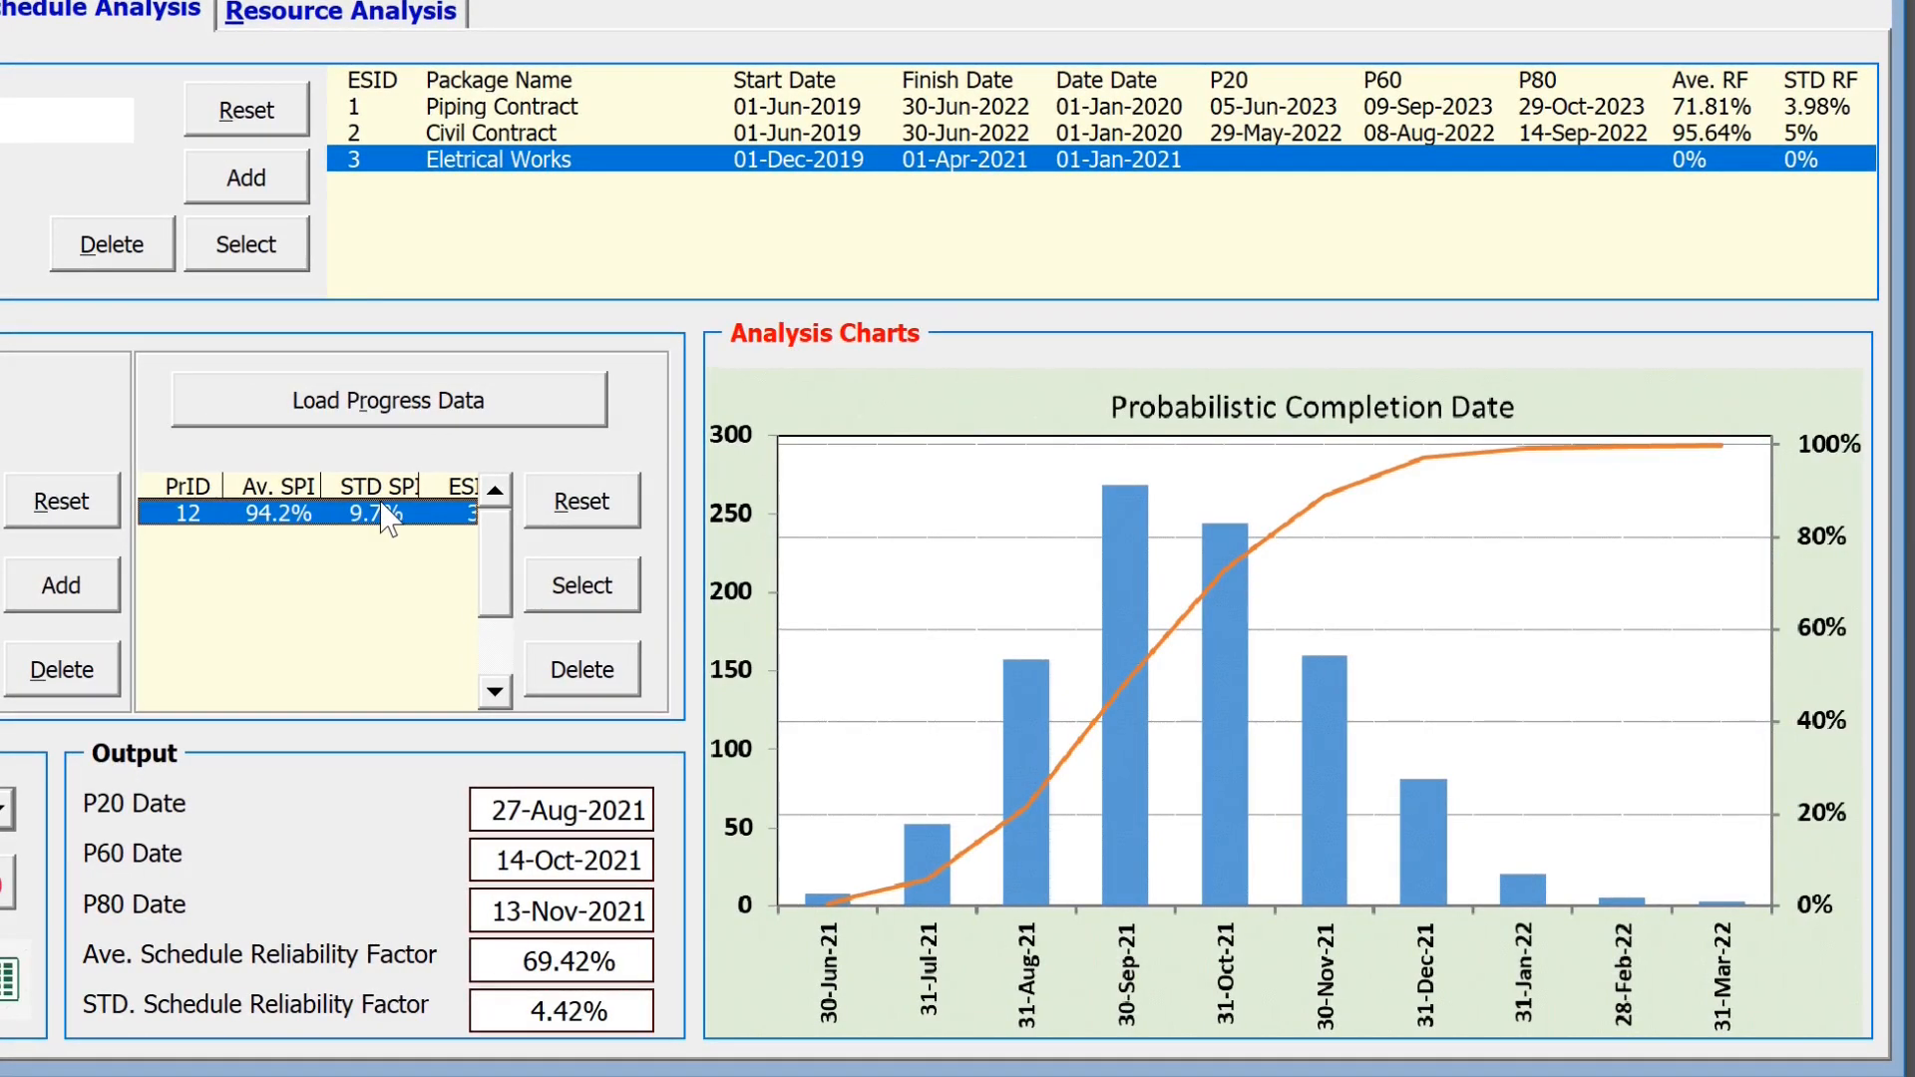
left_click(572, 599)
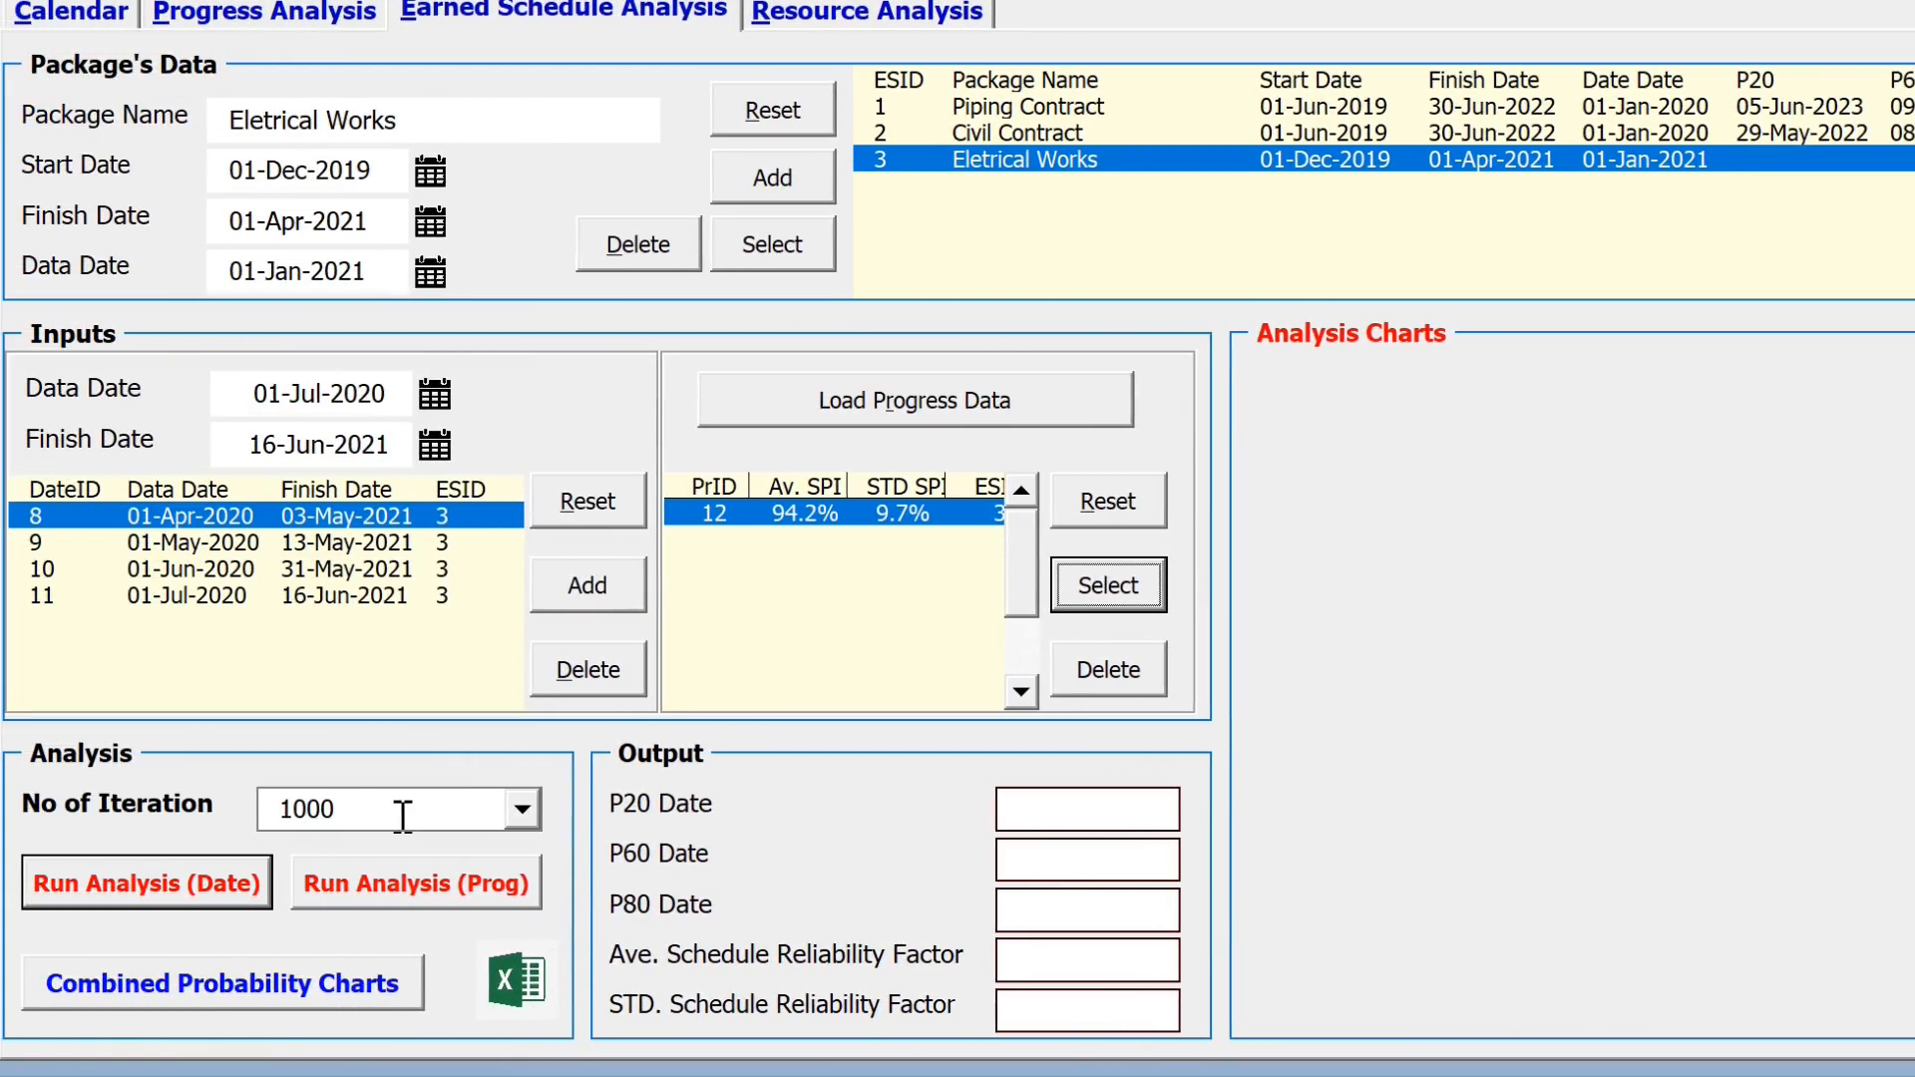
left_click(403, 883)
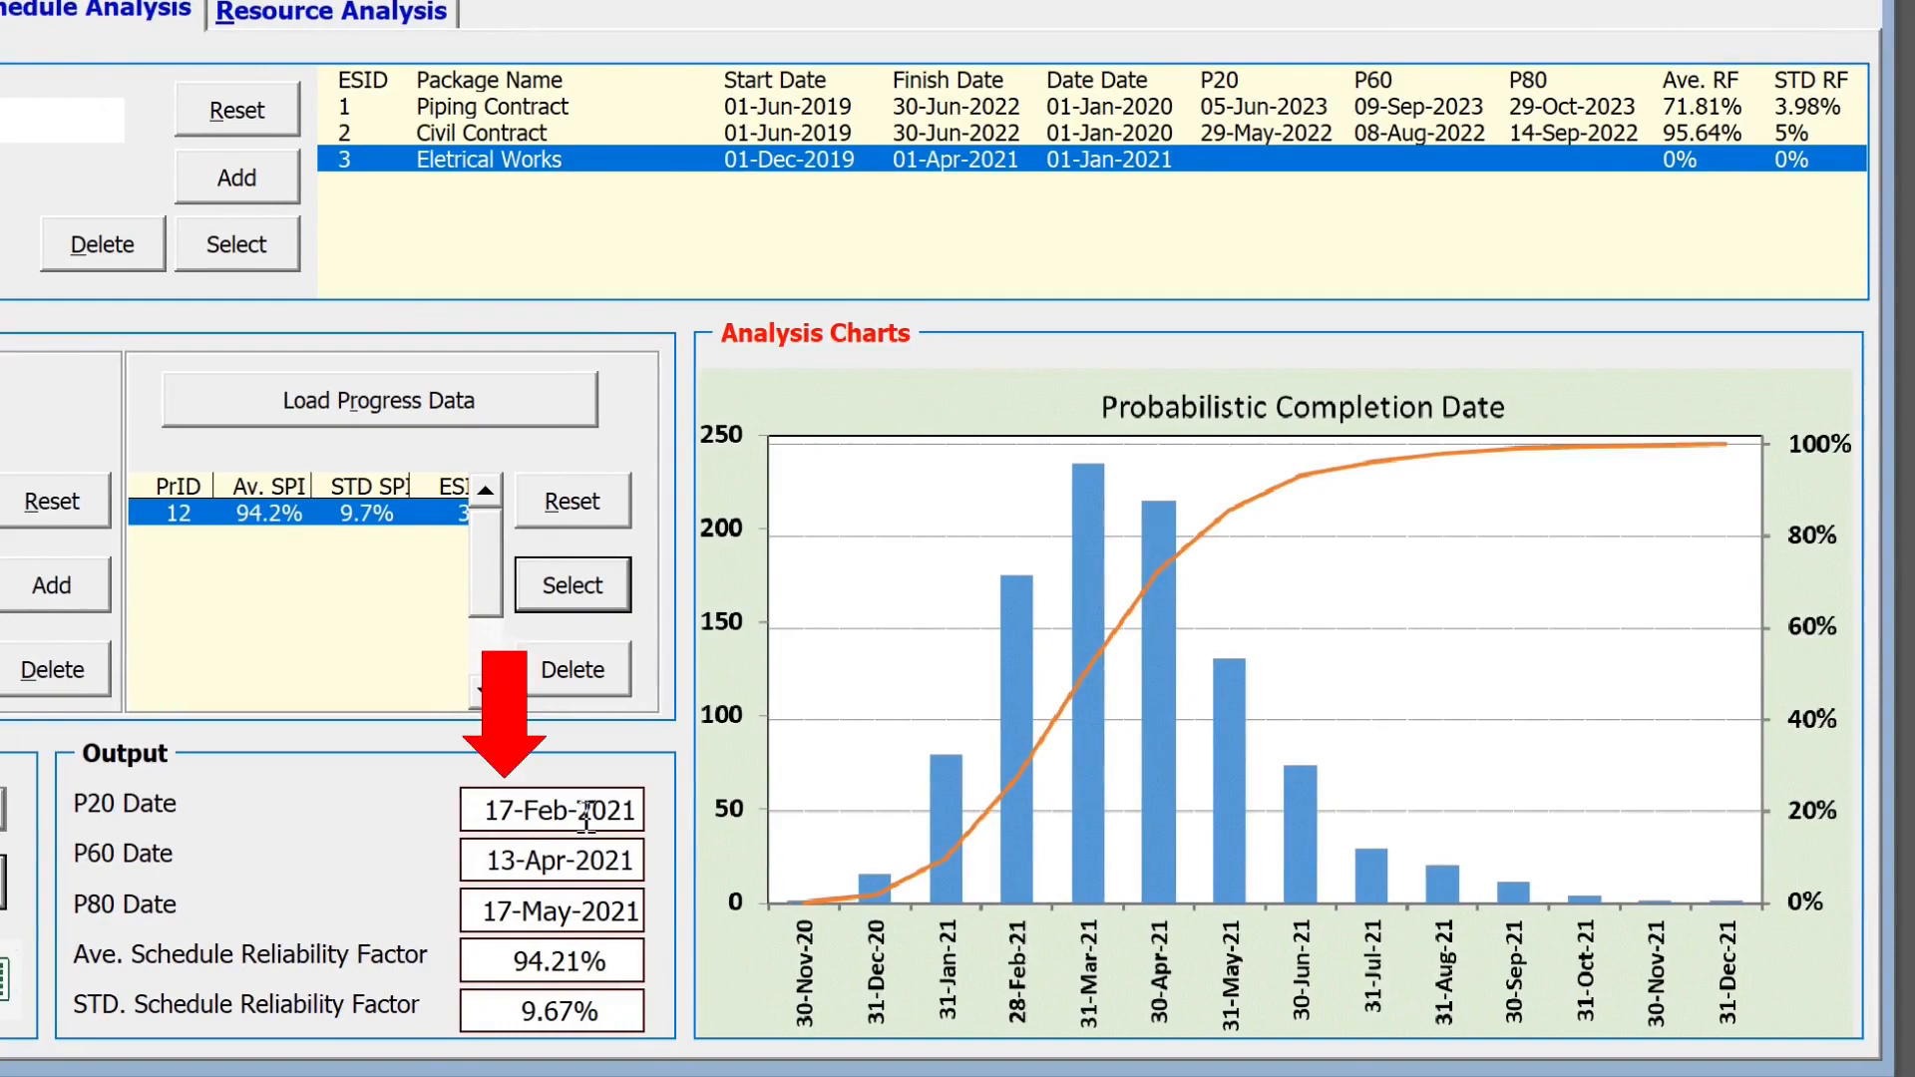
left_click(566, 962)
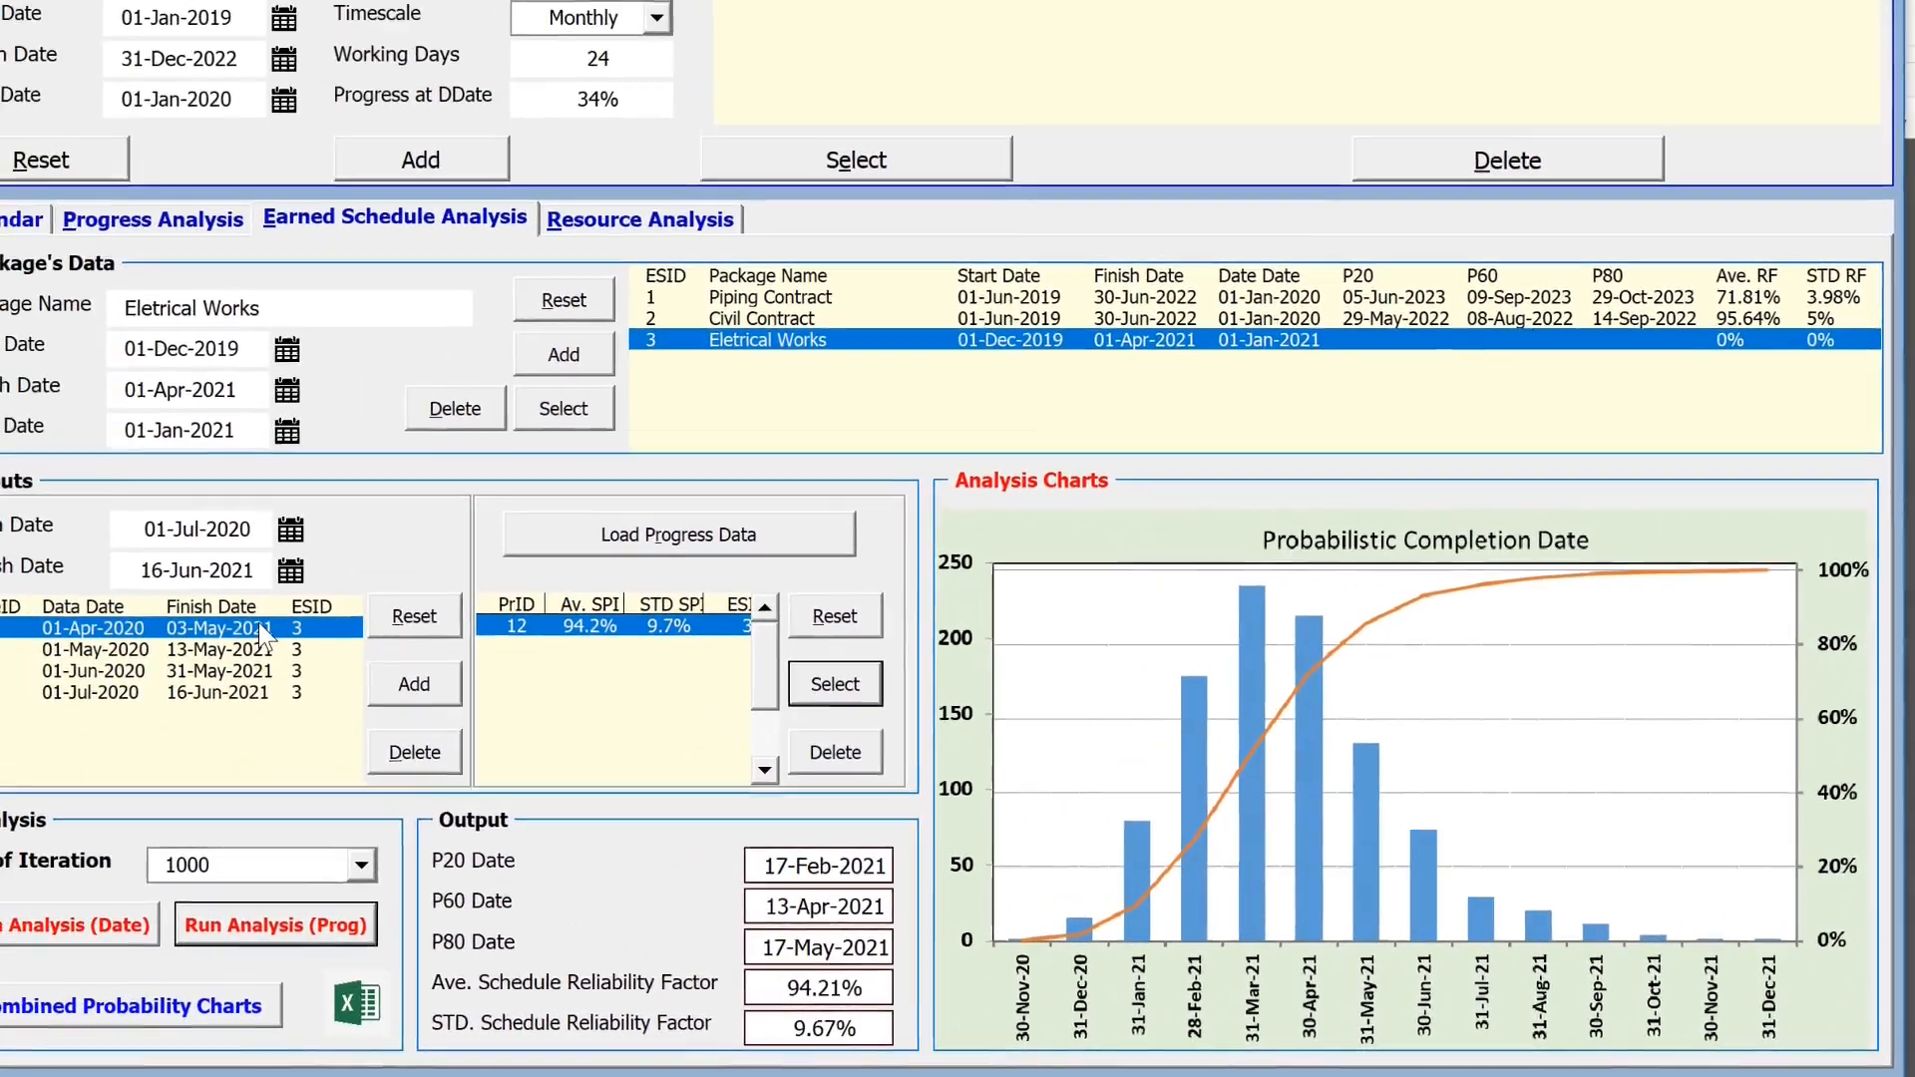
Step: Compare the date-based results of the Eletrical Works package with the results of its progress record 12
left_click(101, 610)
left_click(291, 702)
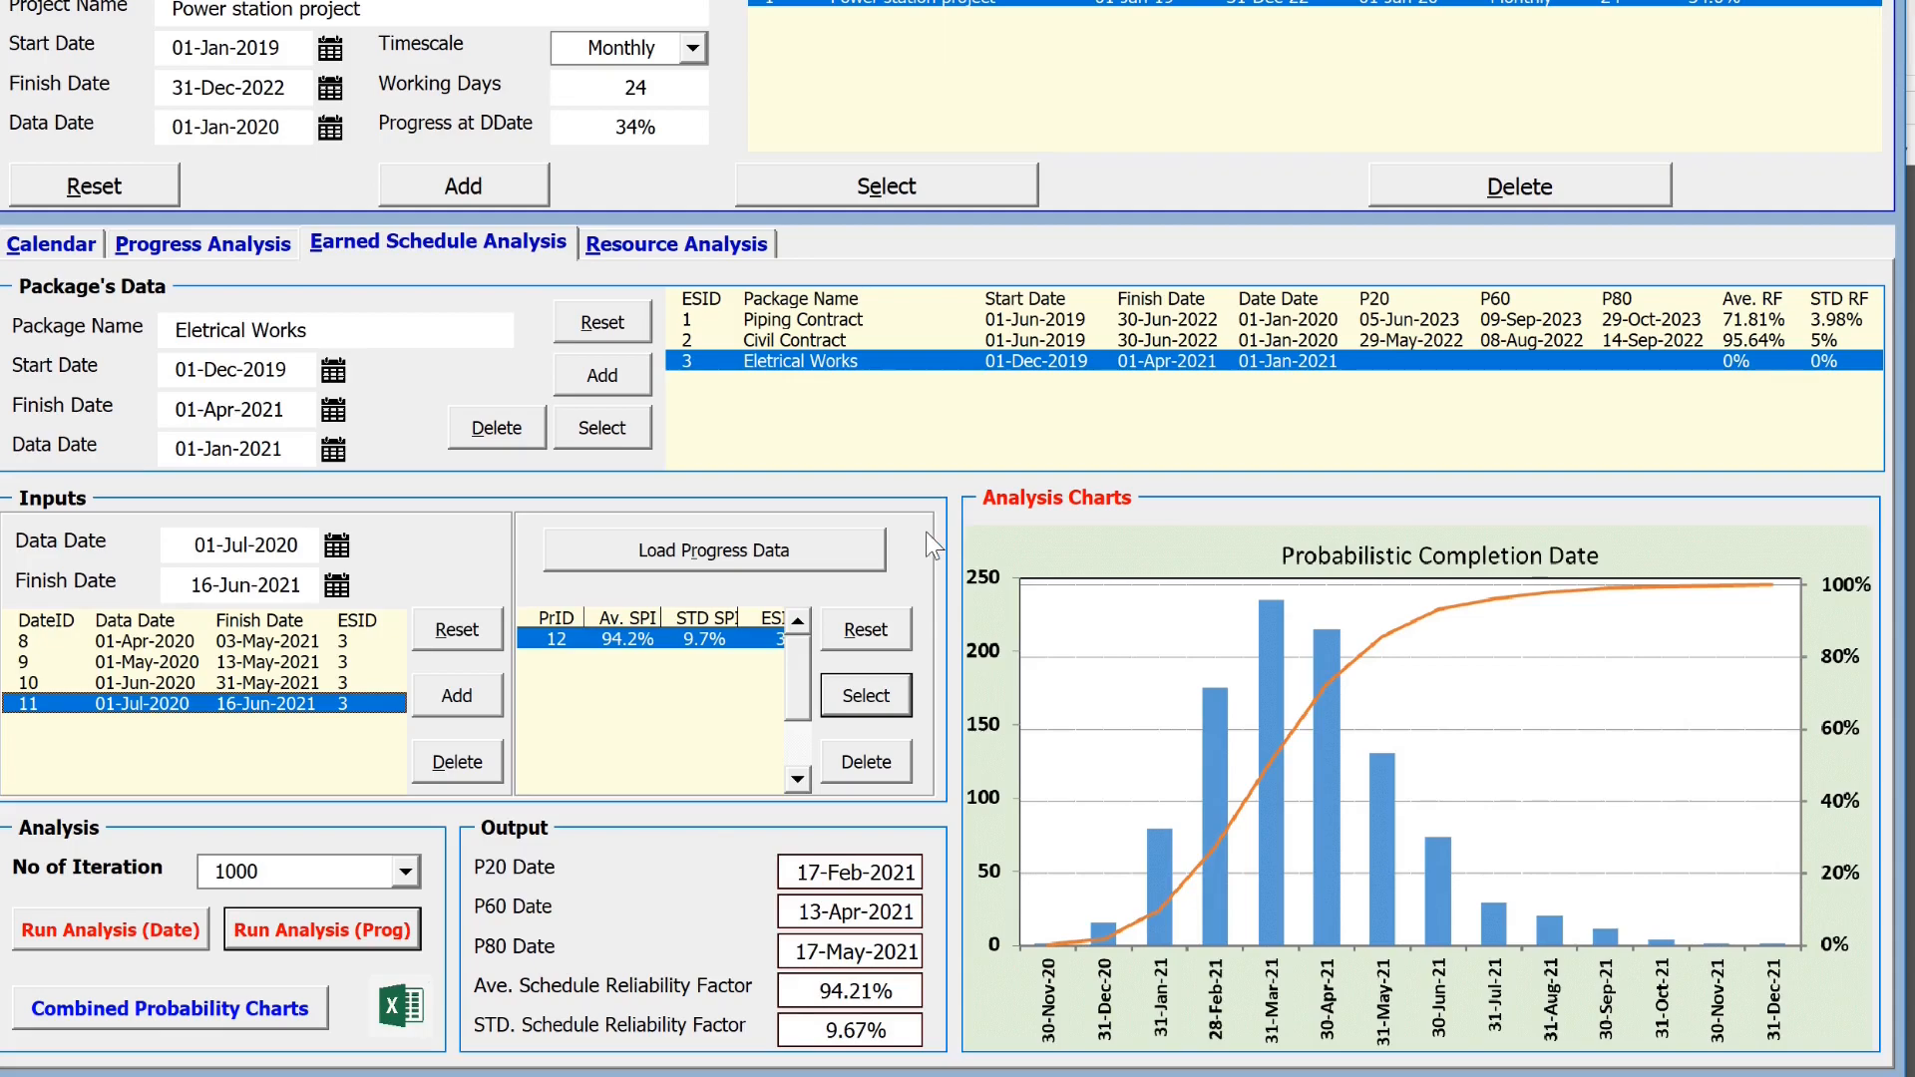
left_click(602, 439)
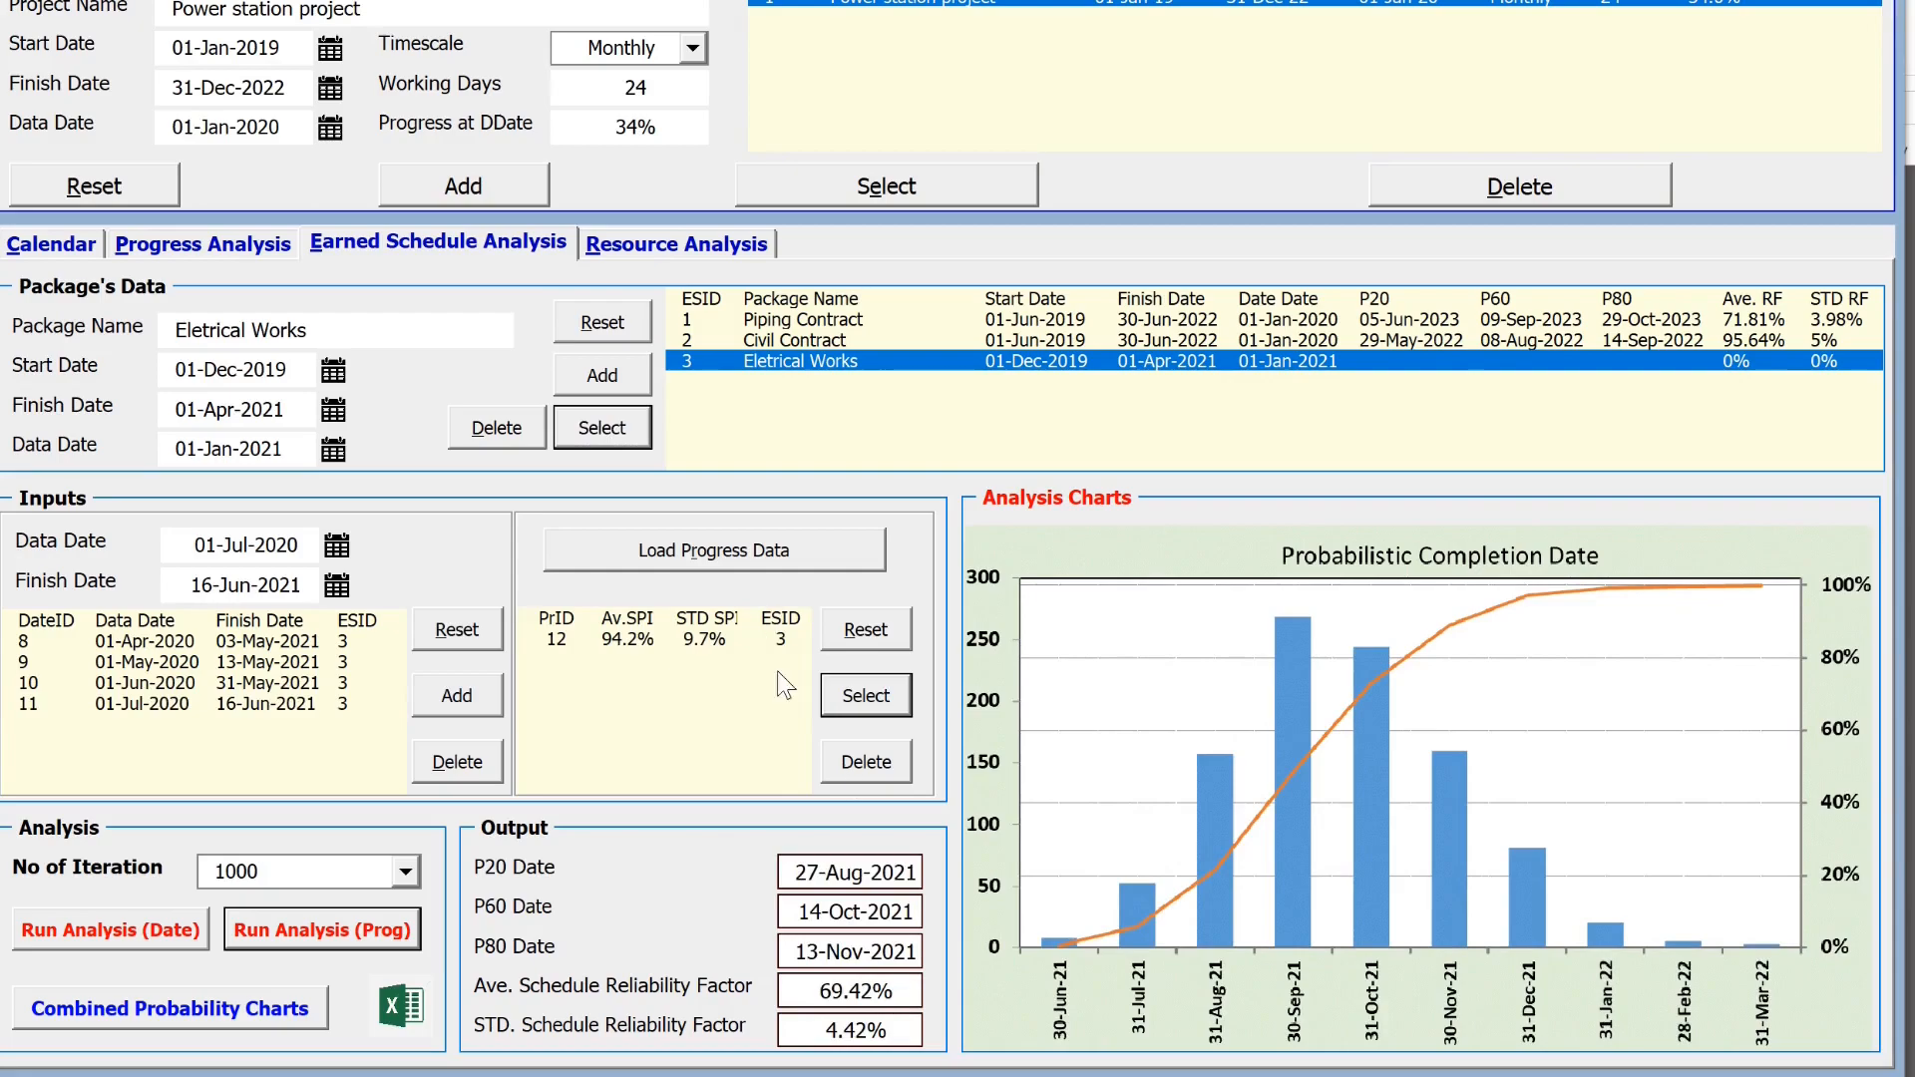
left_click(698, 640)
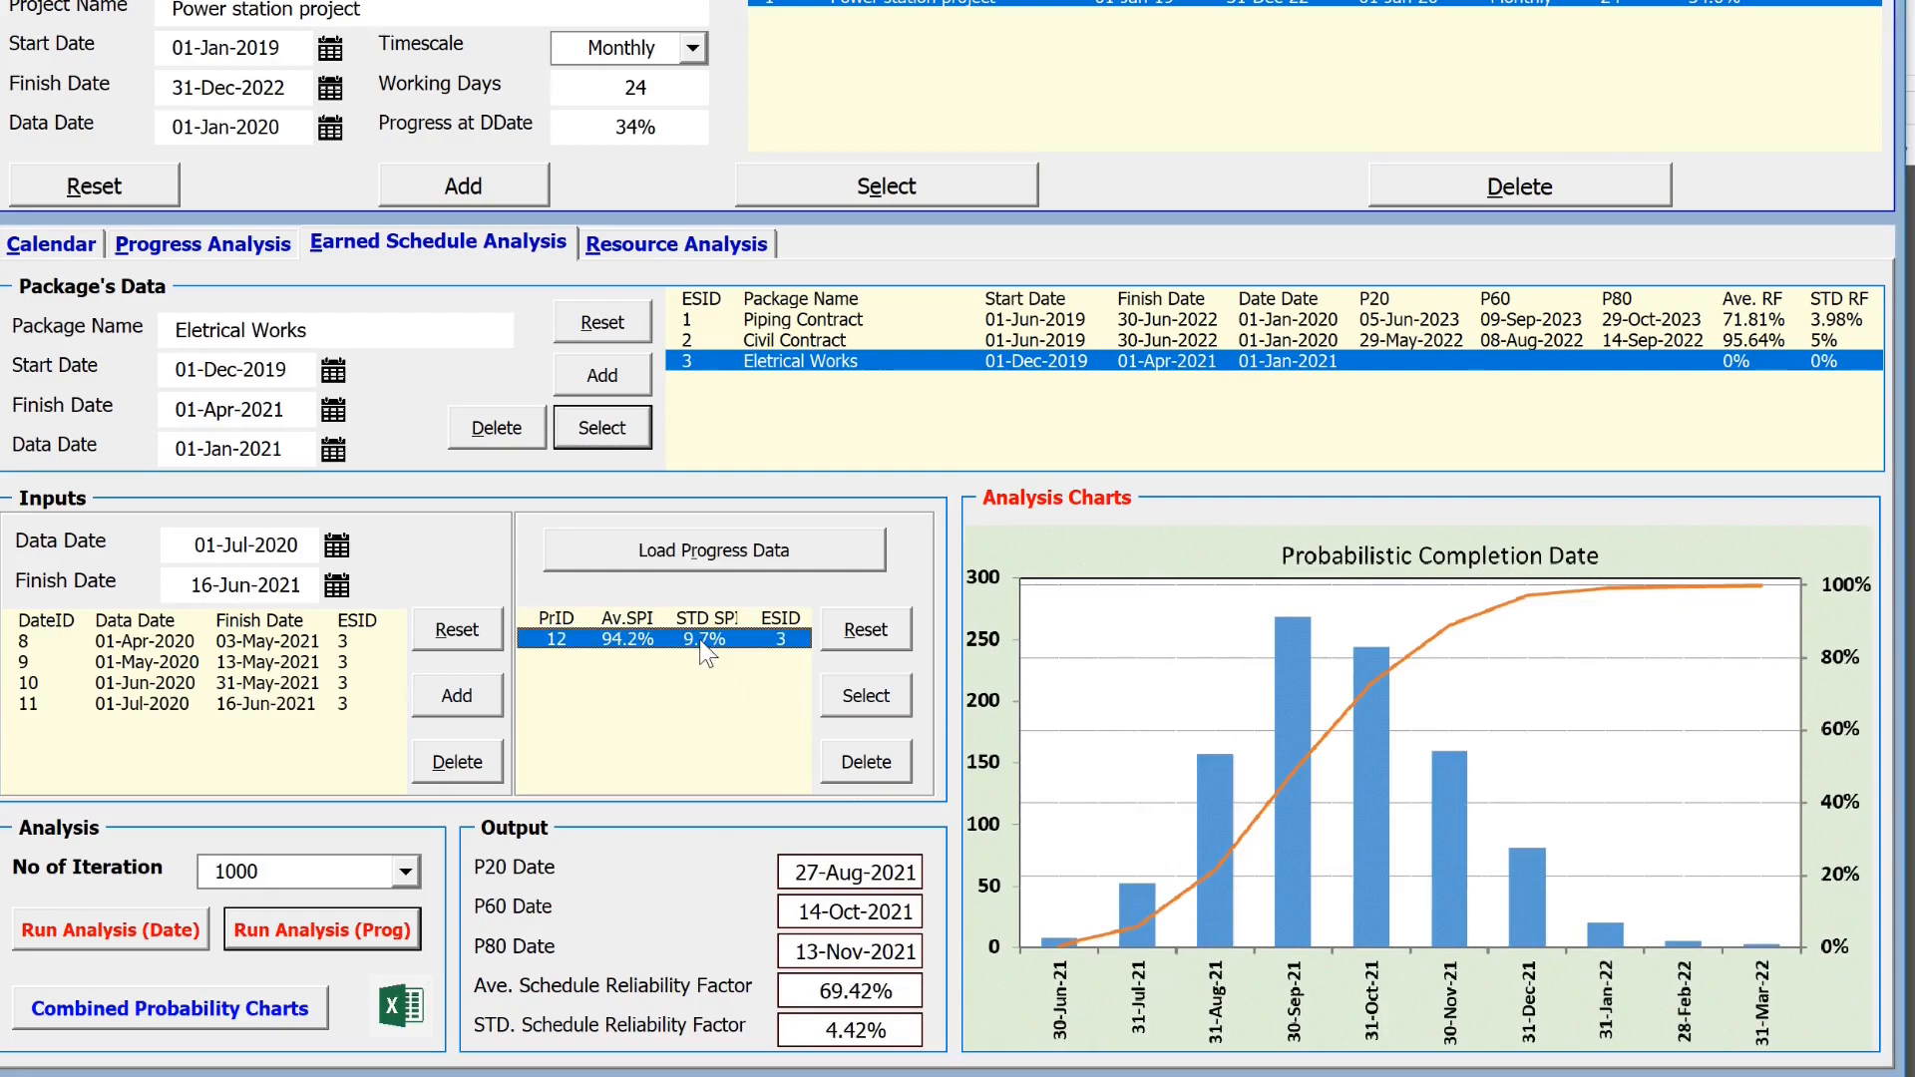
left_click(866, 698)
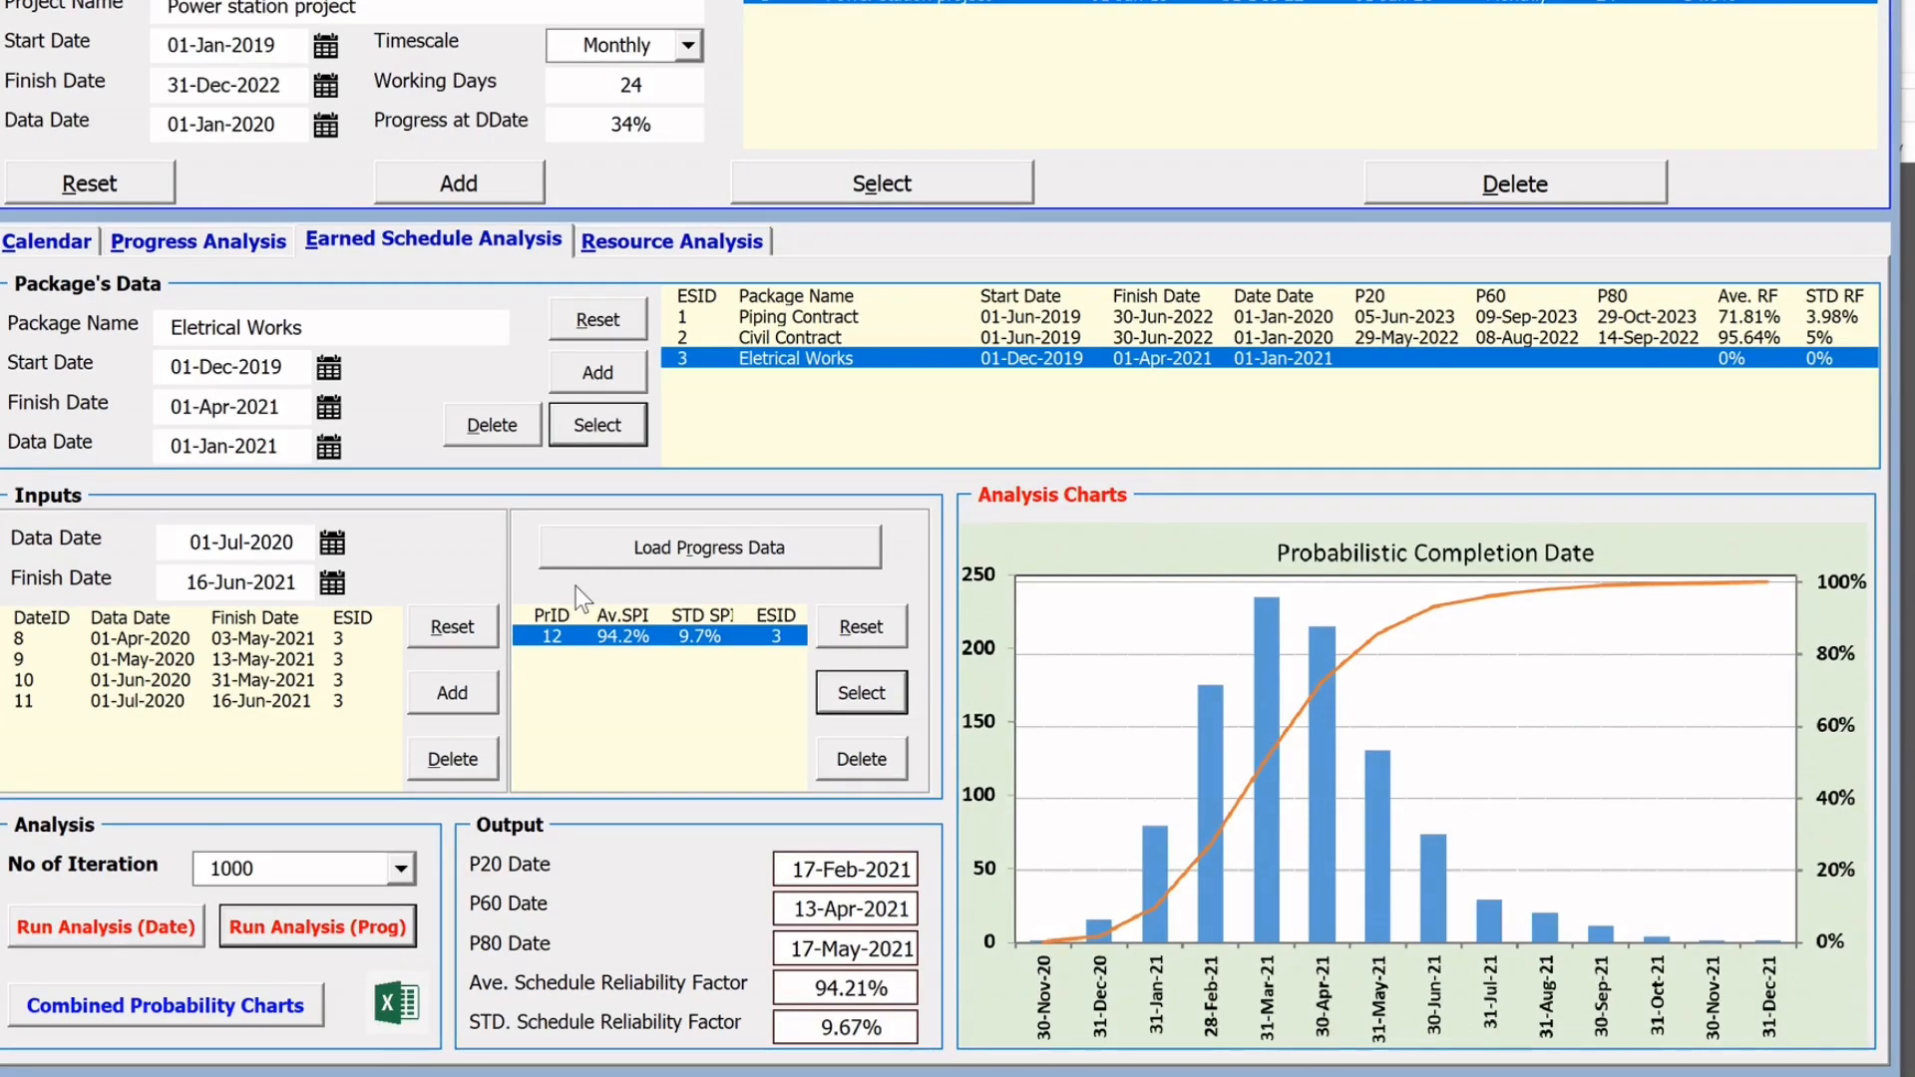
Step: Generate the combined probability charts for all packages and save the analysis data exported to Excel as Book13.xlsx
left_click(275, 1019)
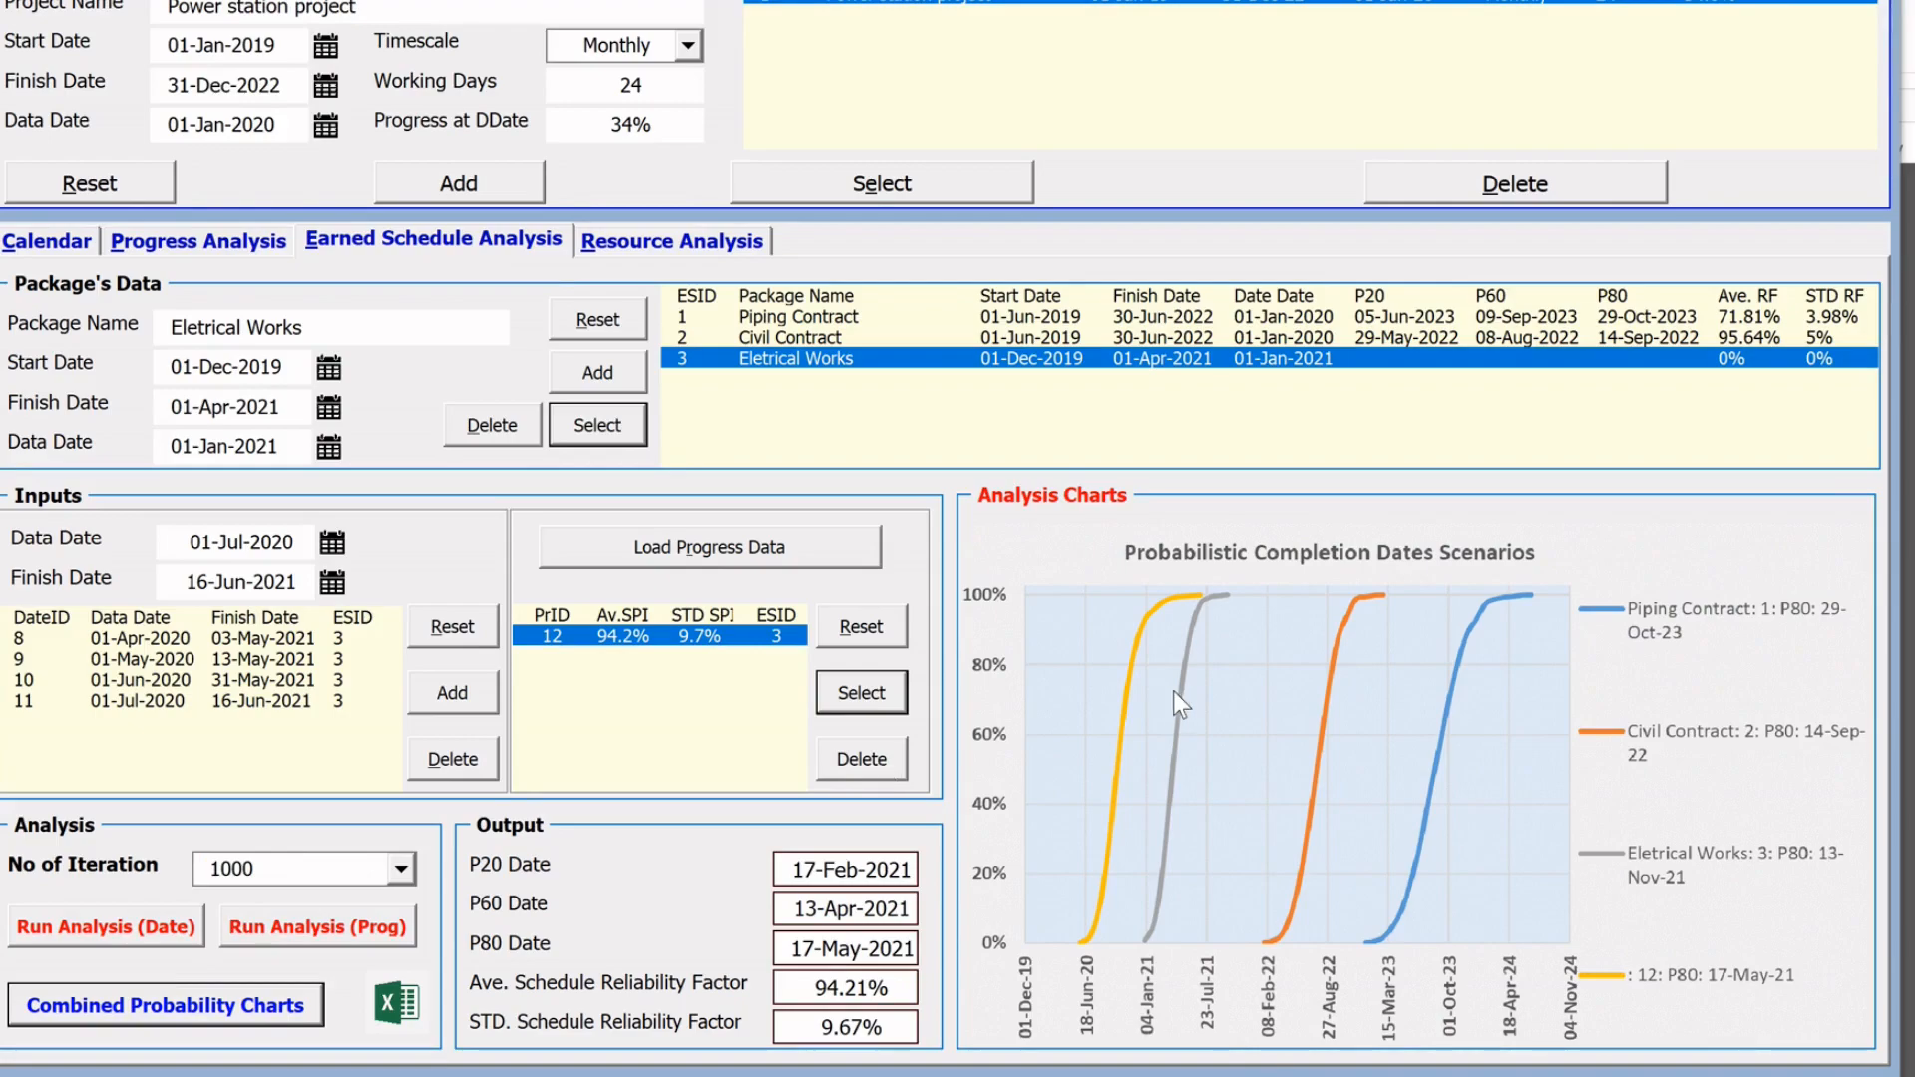
left_click(810, 339)
left_click(810, 357)
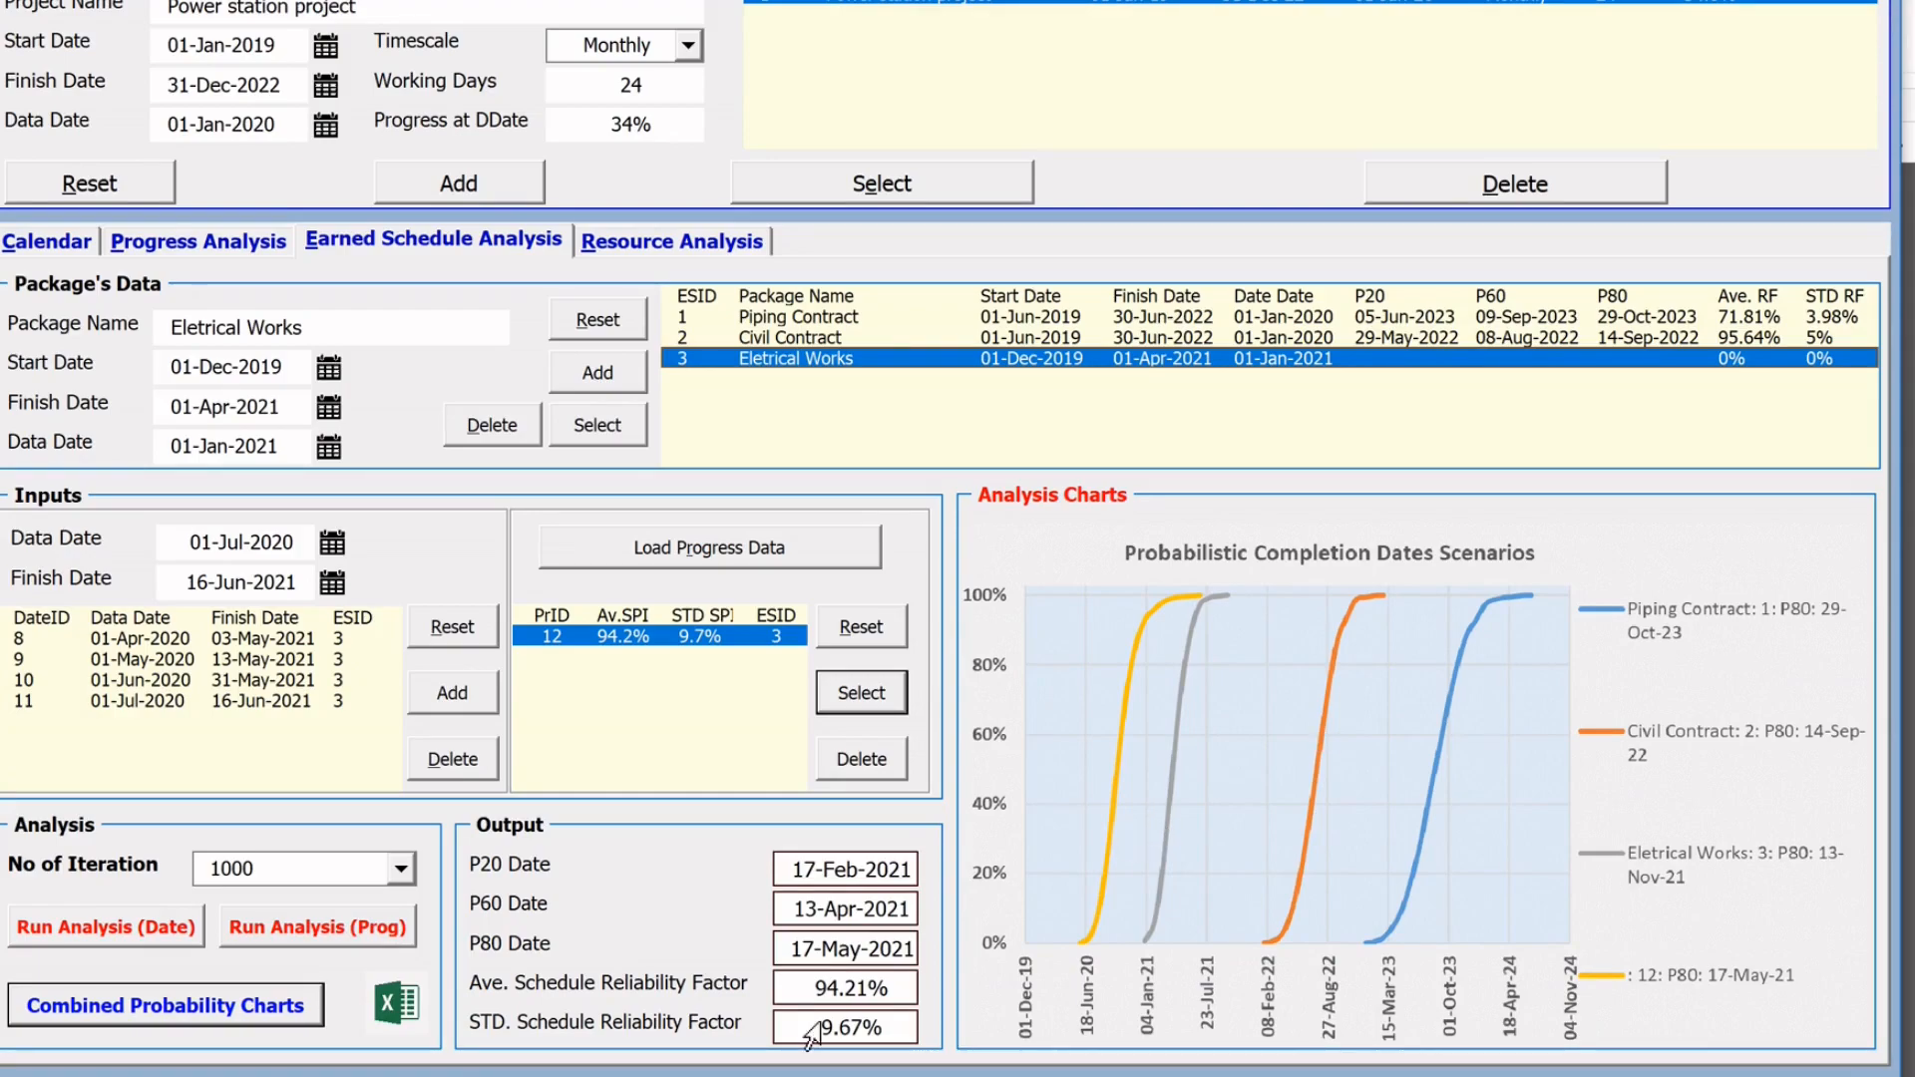
left_click(399, 1004)
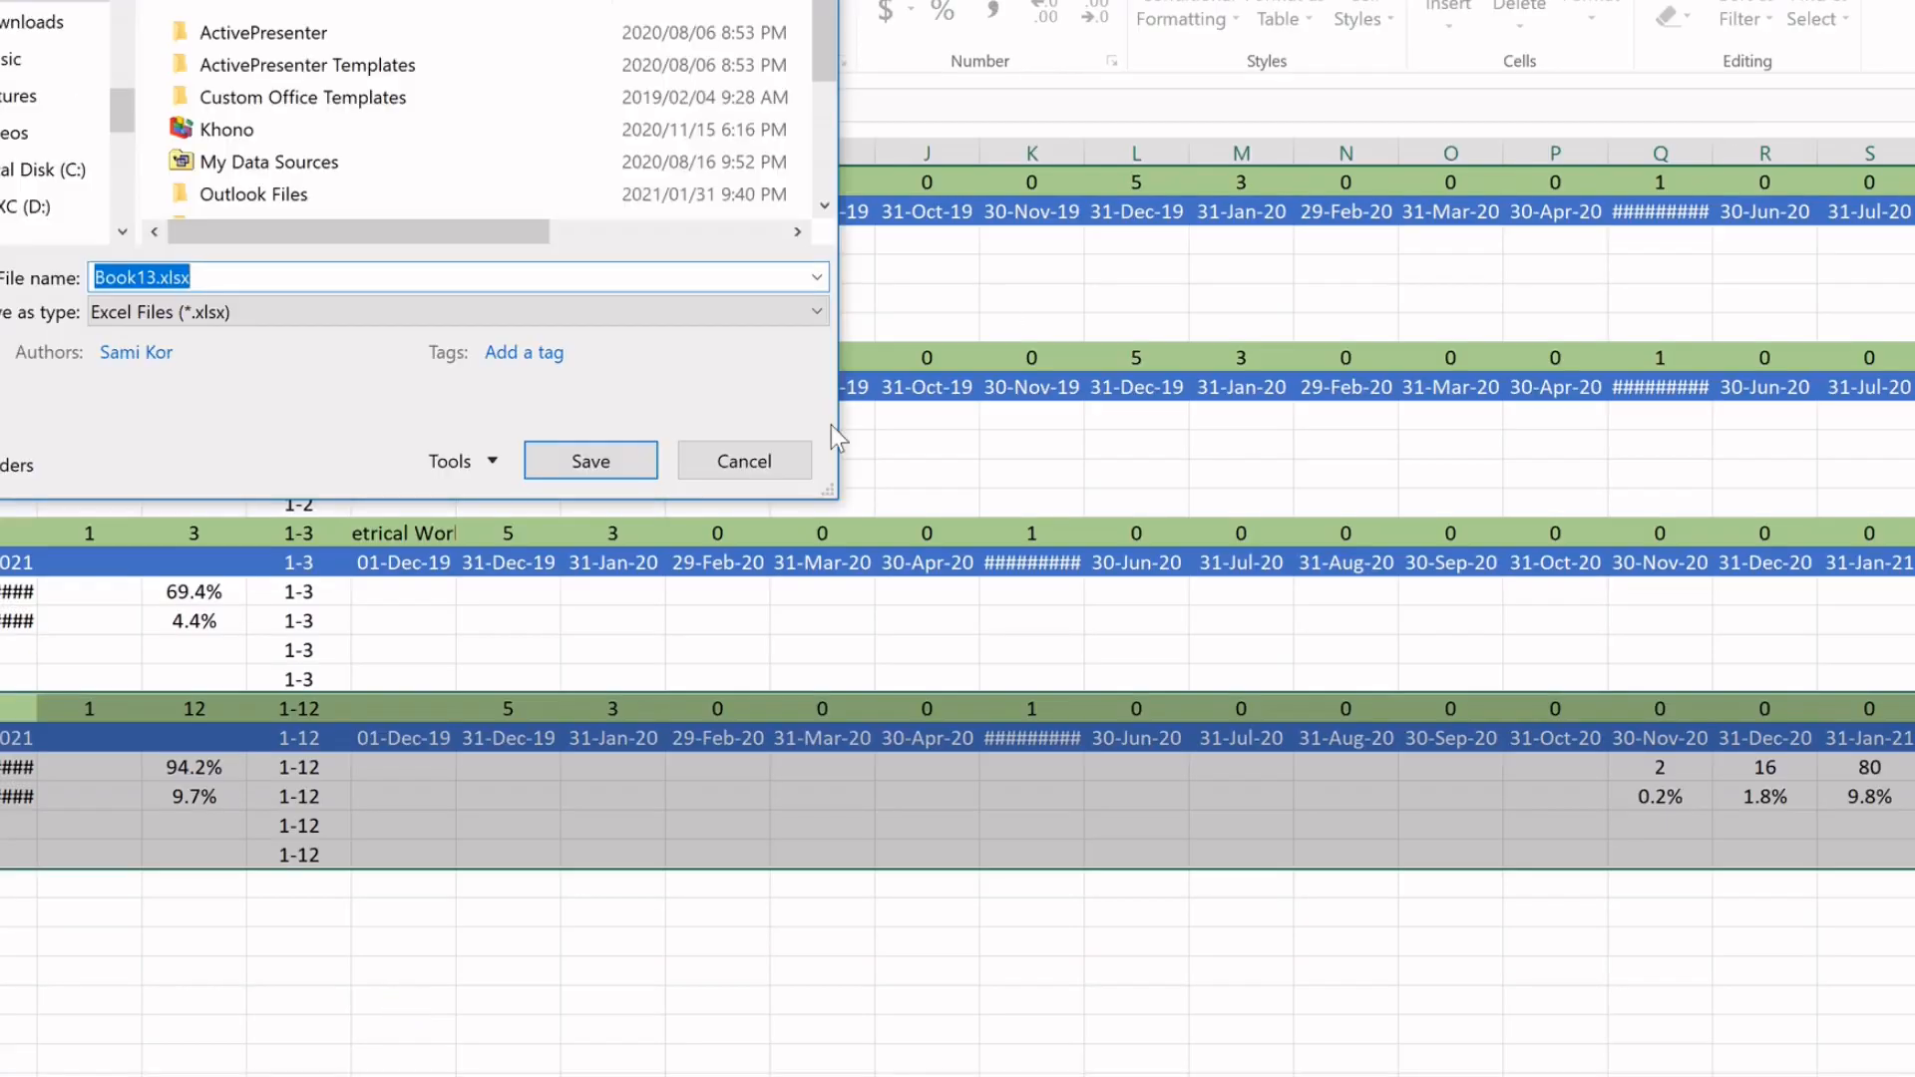
left_click(561, 461)
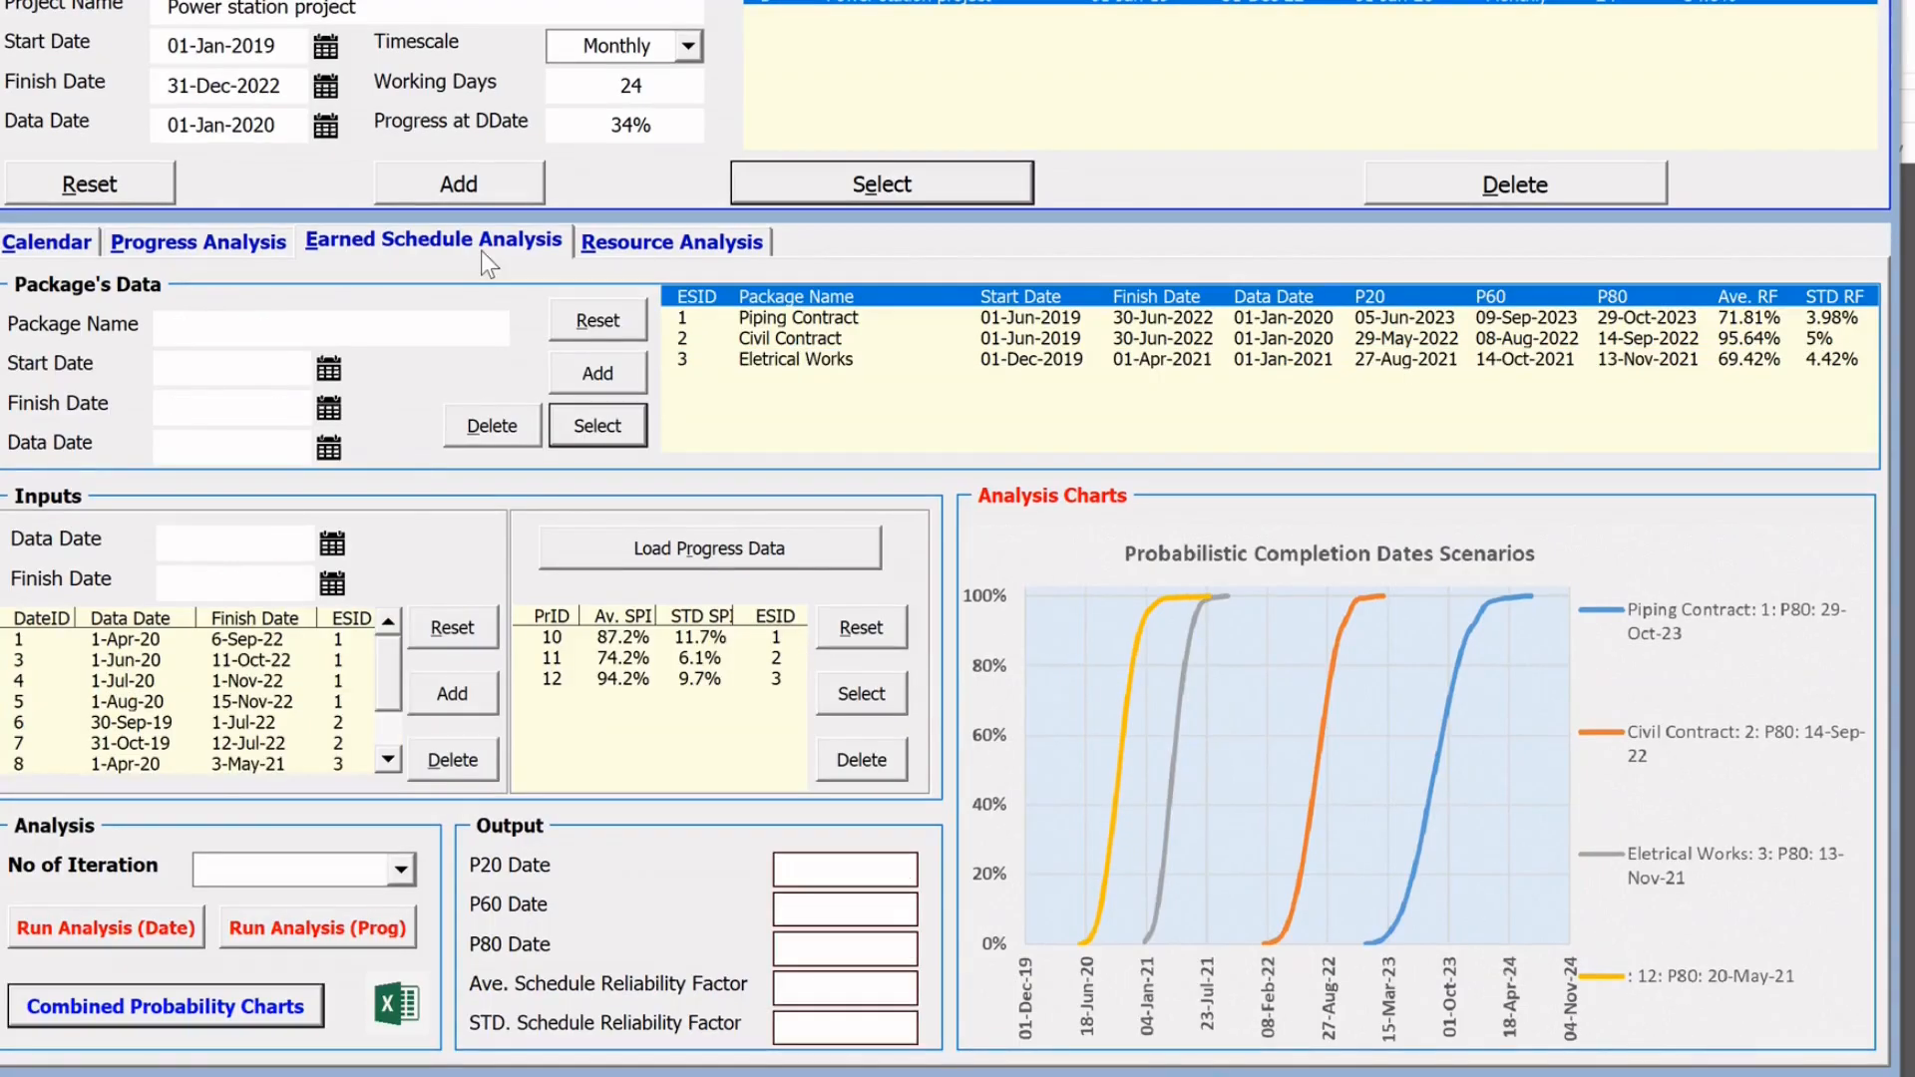
Step: Open the Resource Analysis for the selected Power station project and name a new package Insulation
left_click(674, 241)
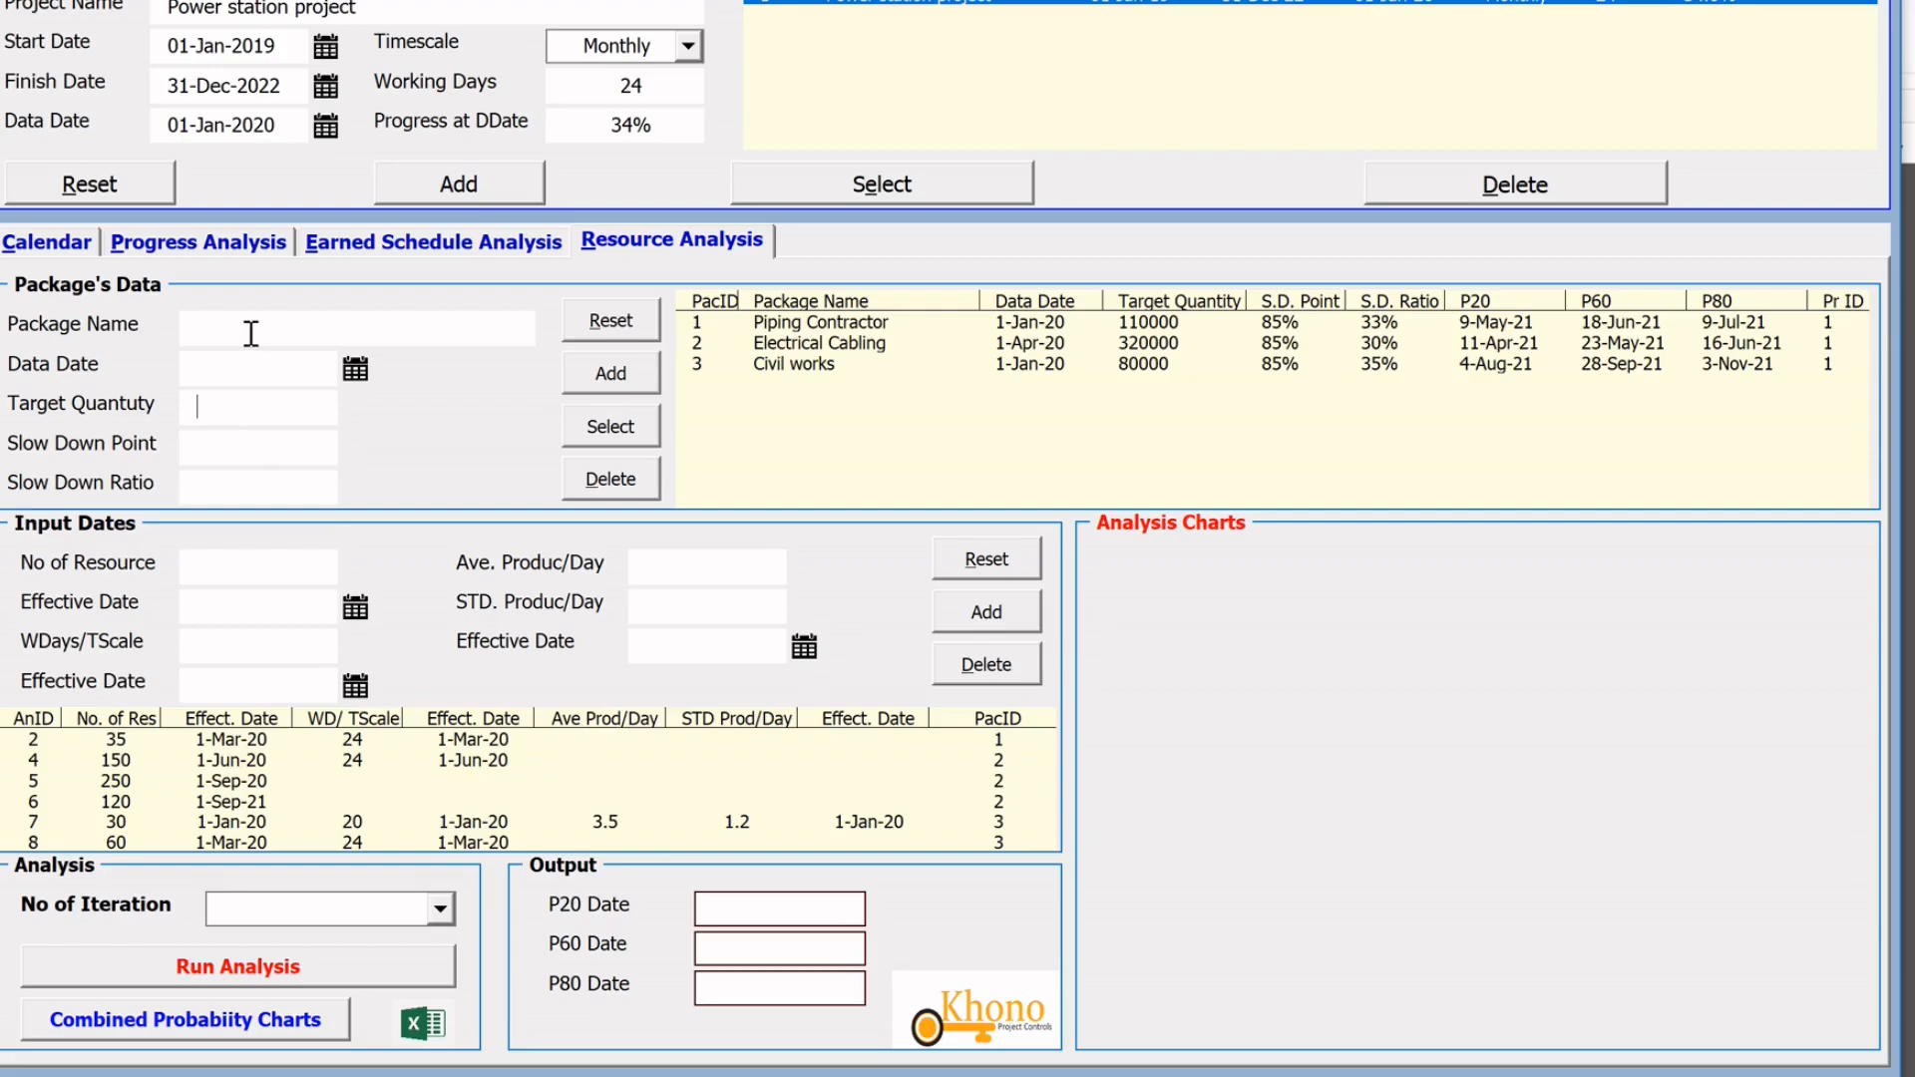
left_click(251, 332)
left_click(843, 183)
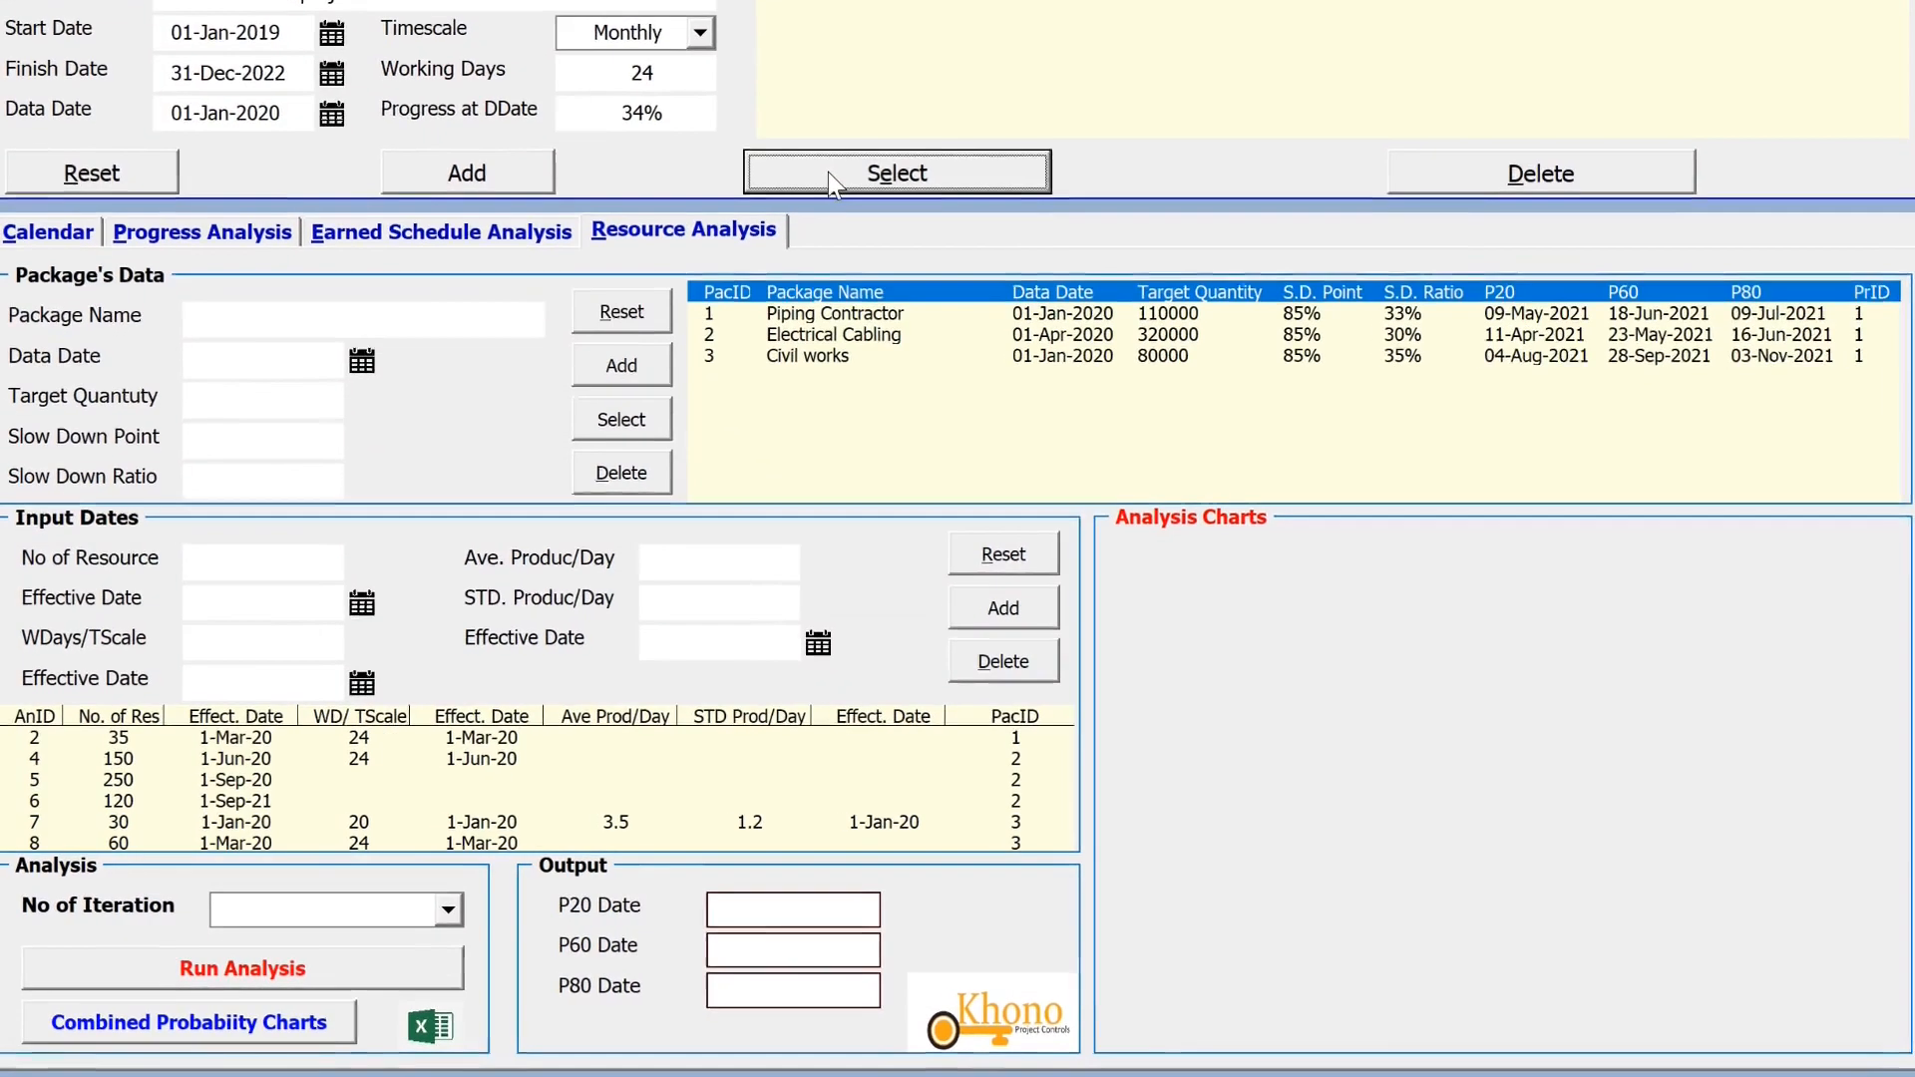
type("Insulat")
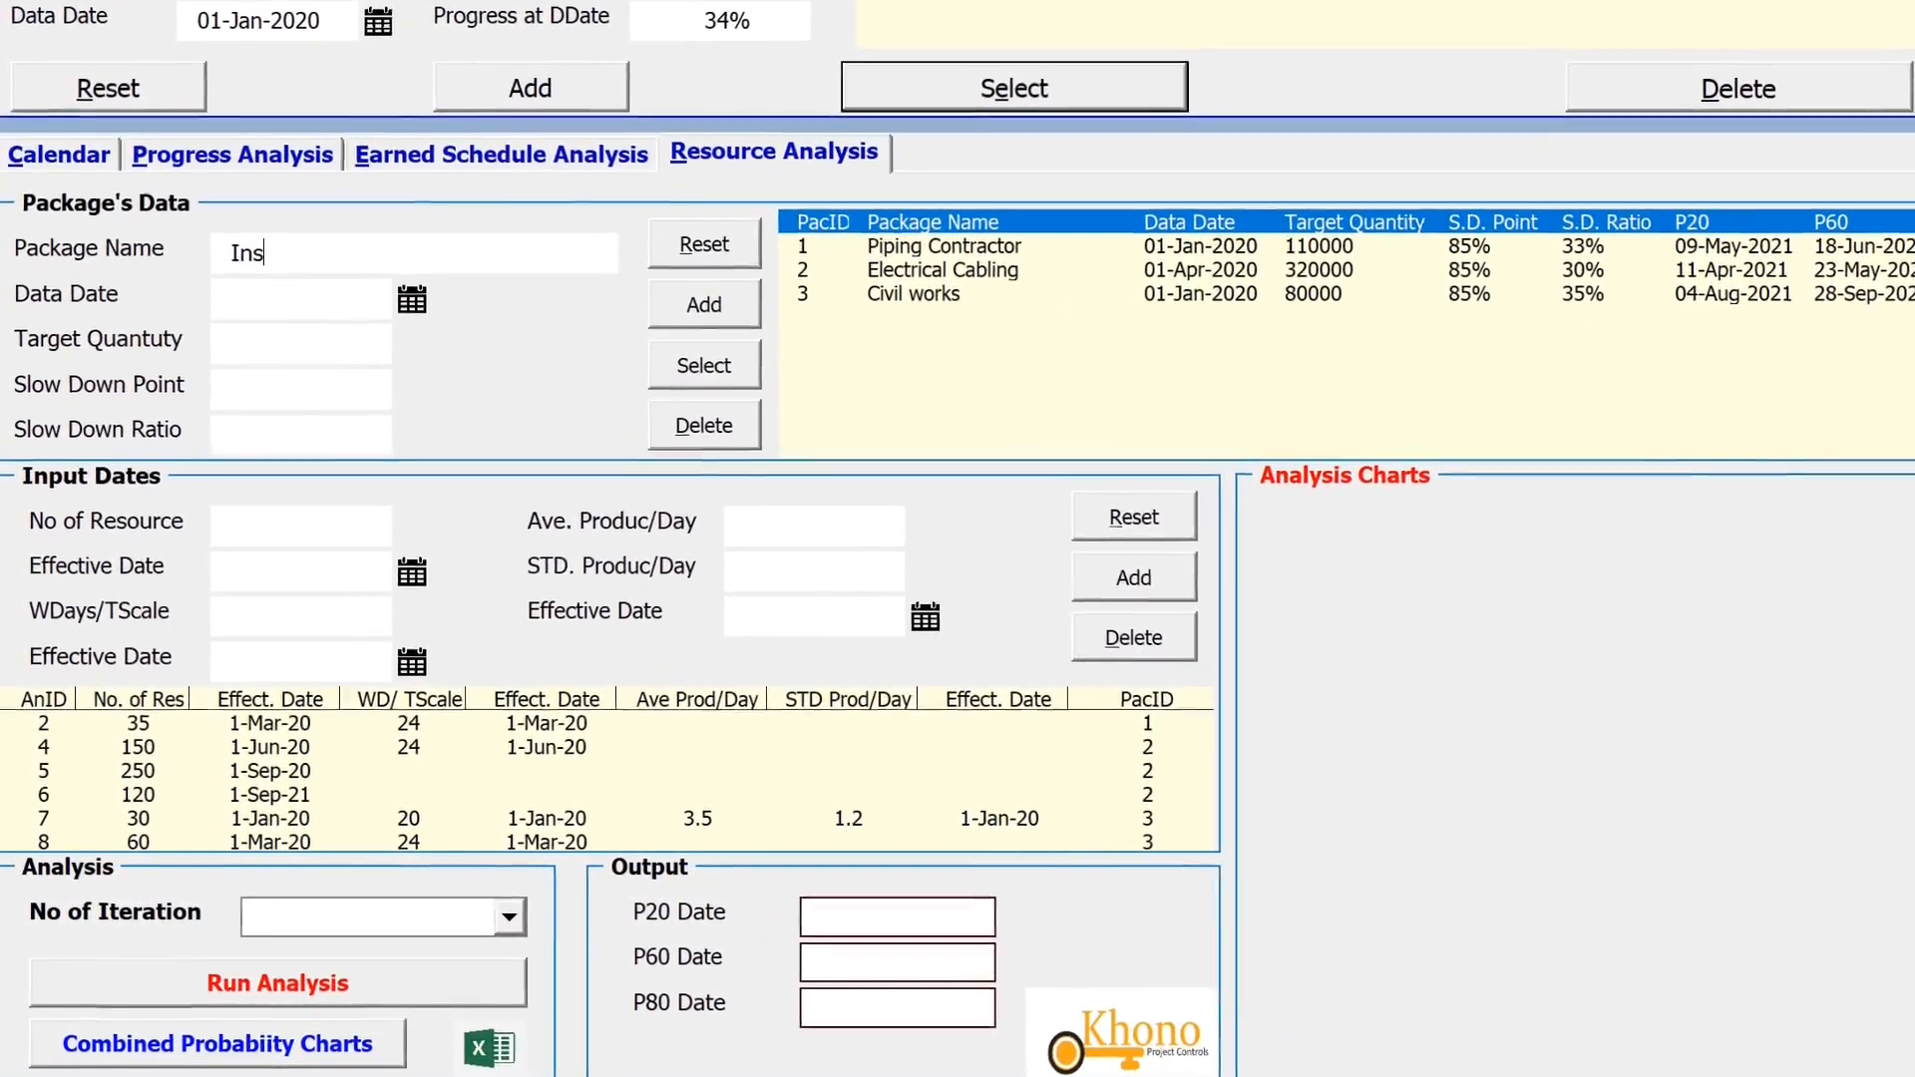
type("ion")
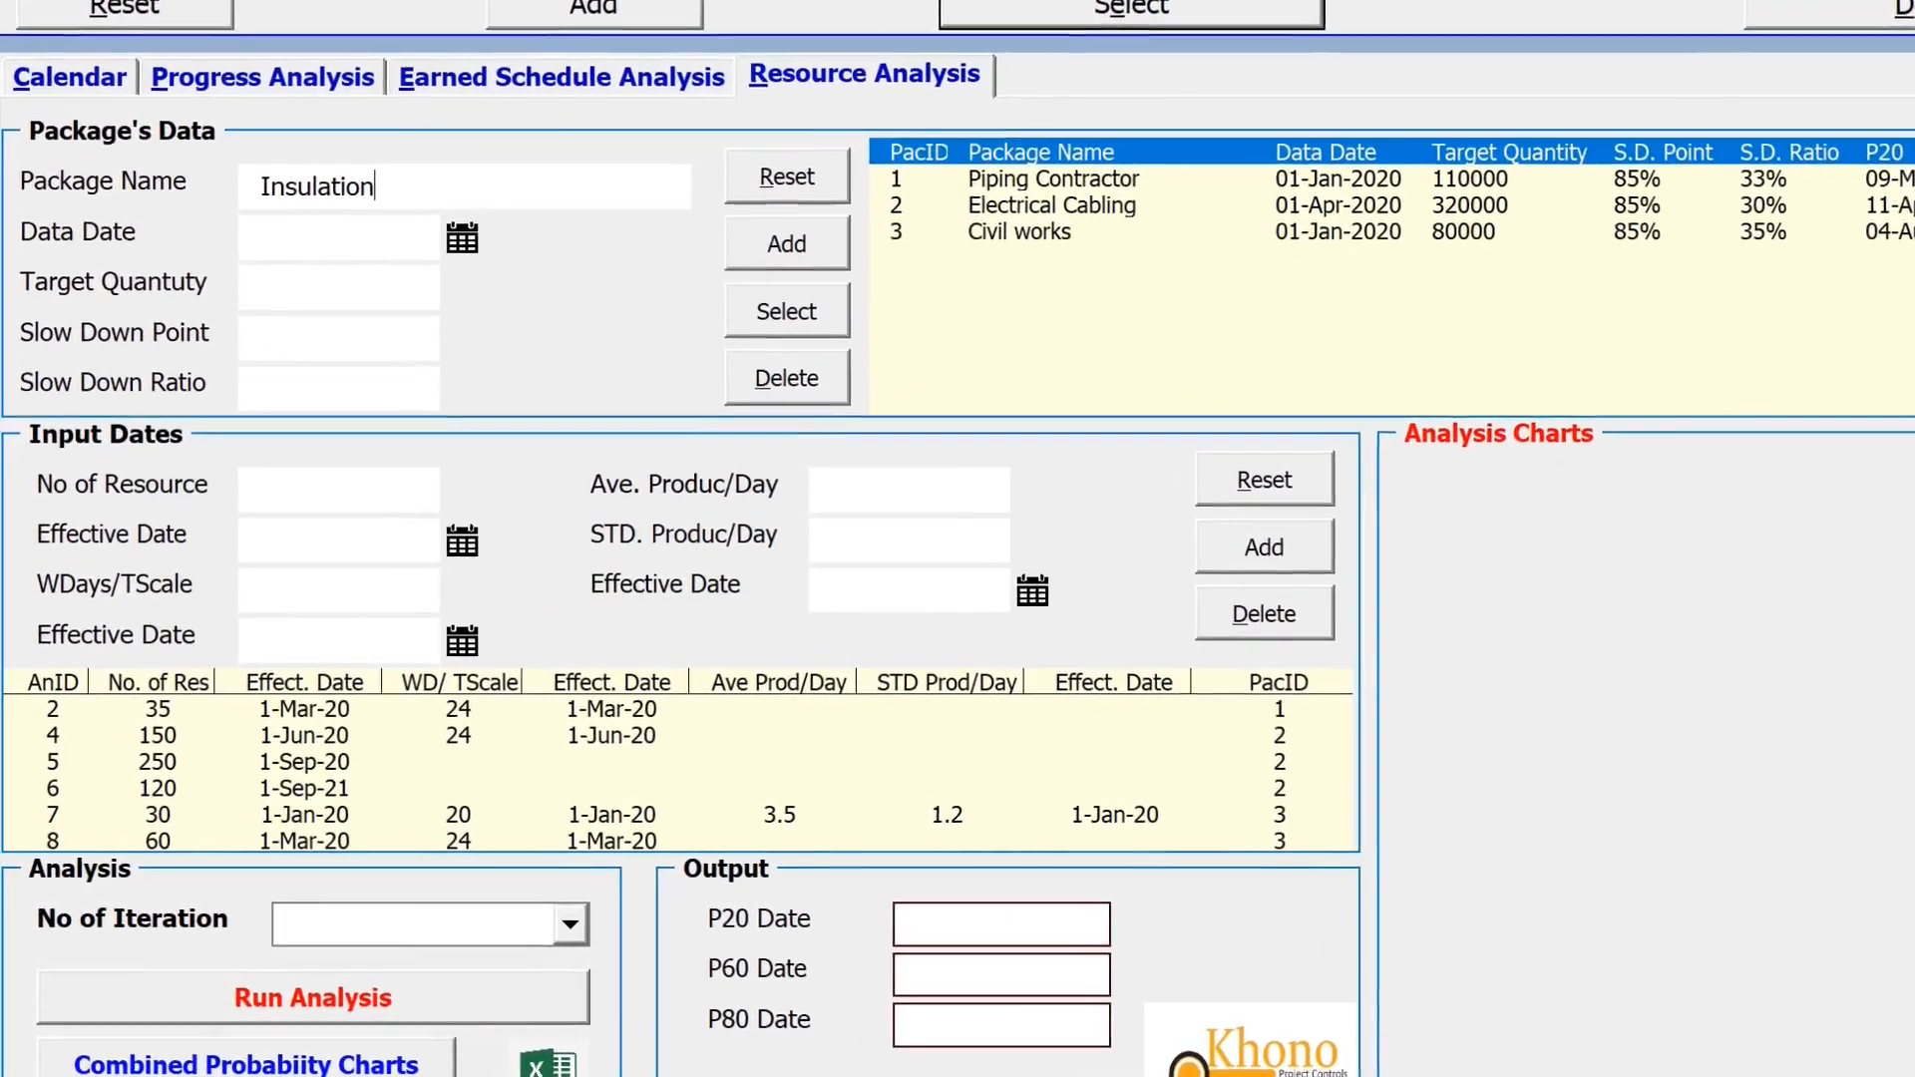
Step: Set the Insulation package's data date to 01-Jun-2020
left_click(476, 214)
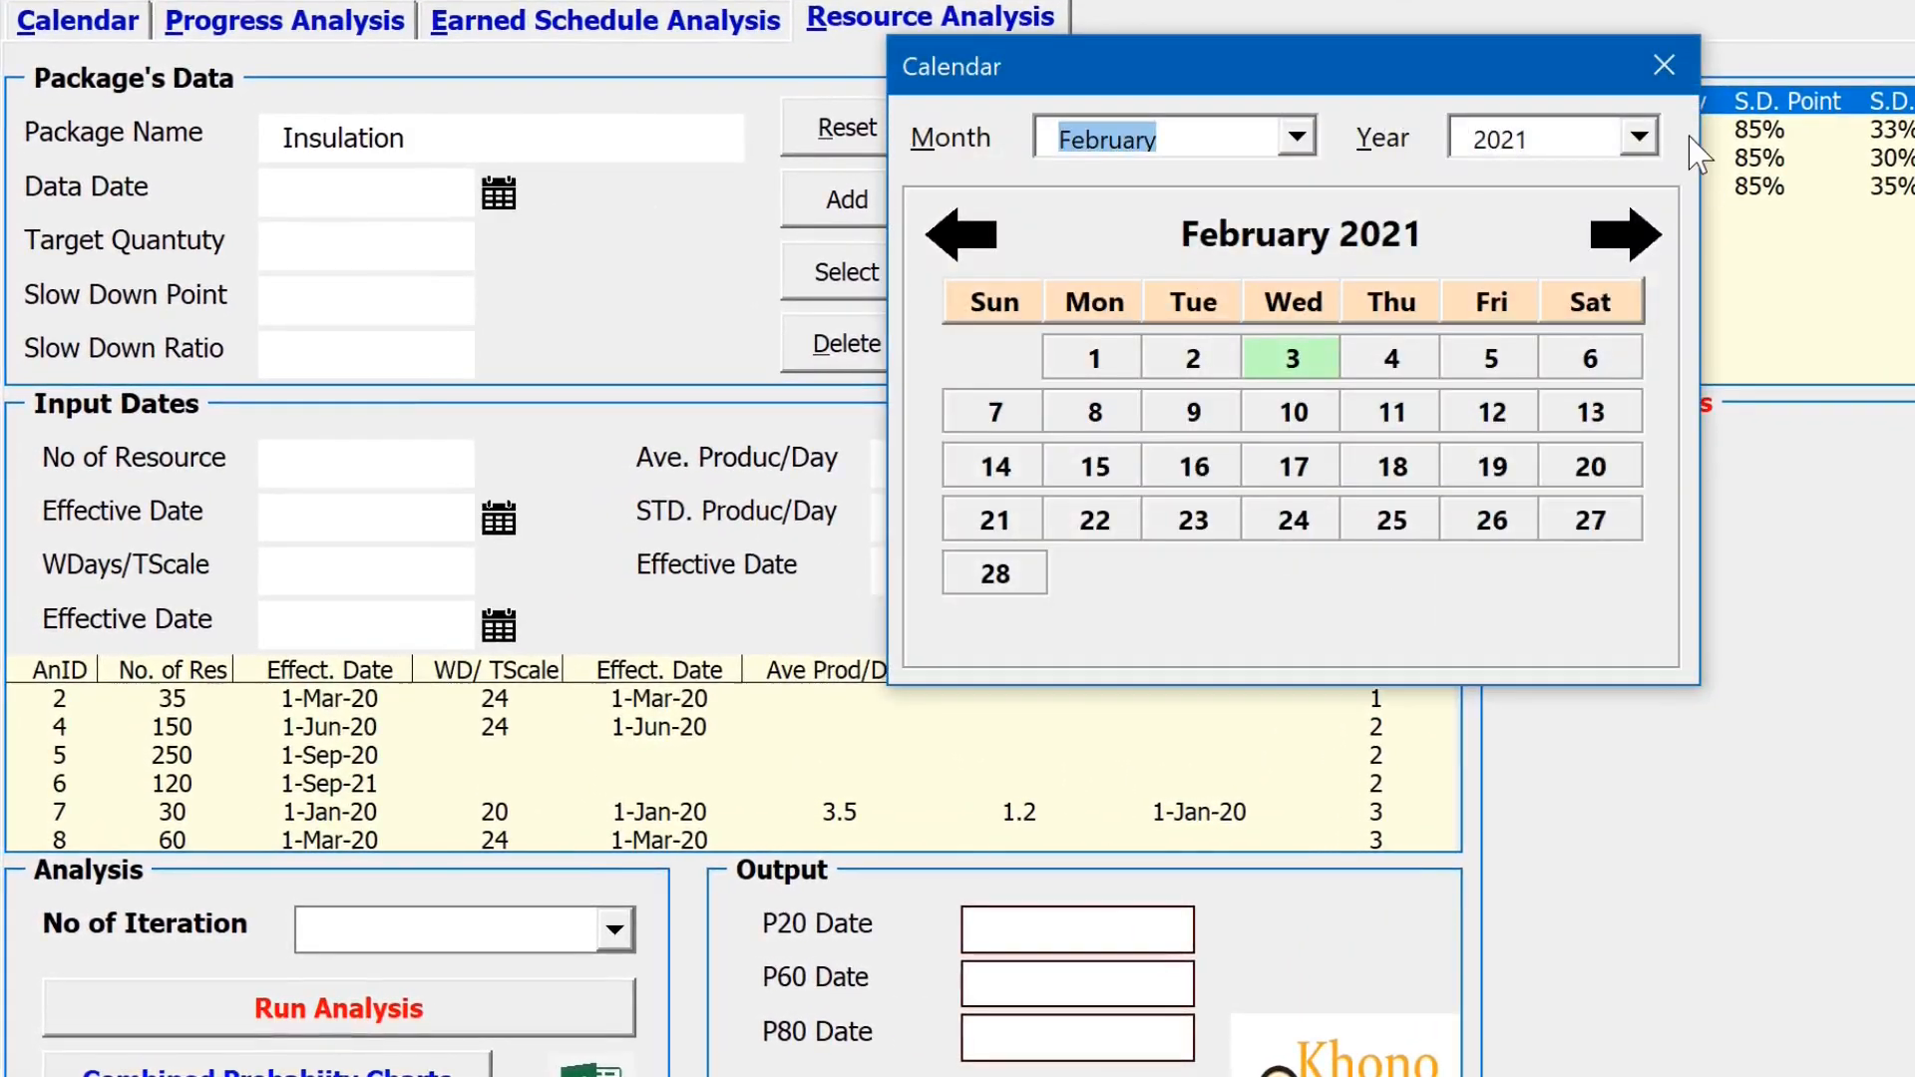
left_click(1600, 152)
left_click(1462, 189)
left_click(1297, 137)
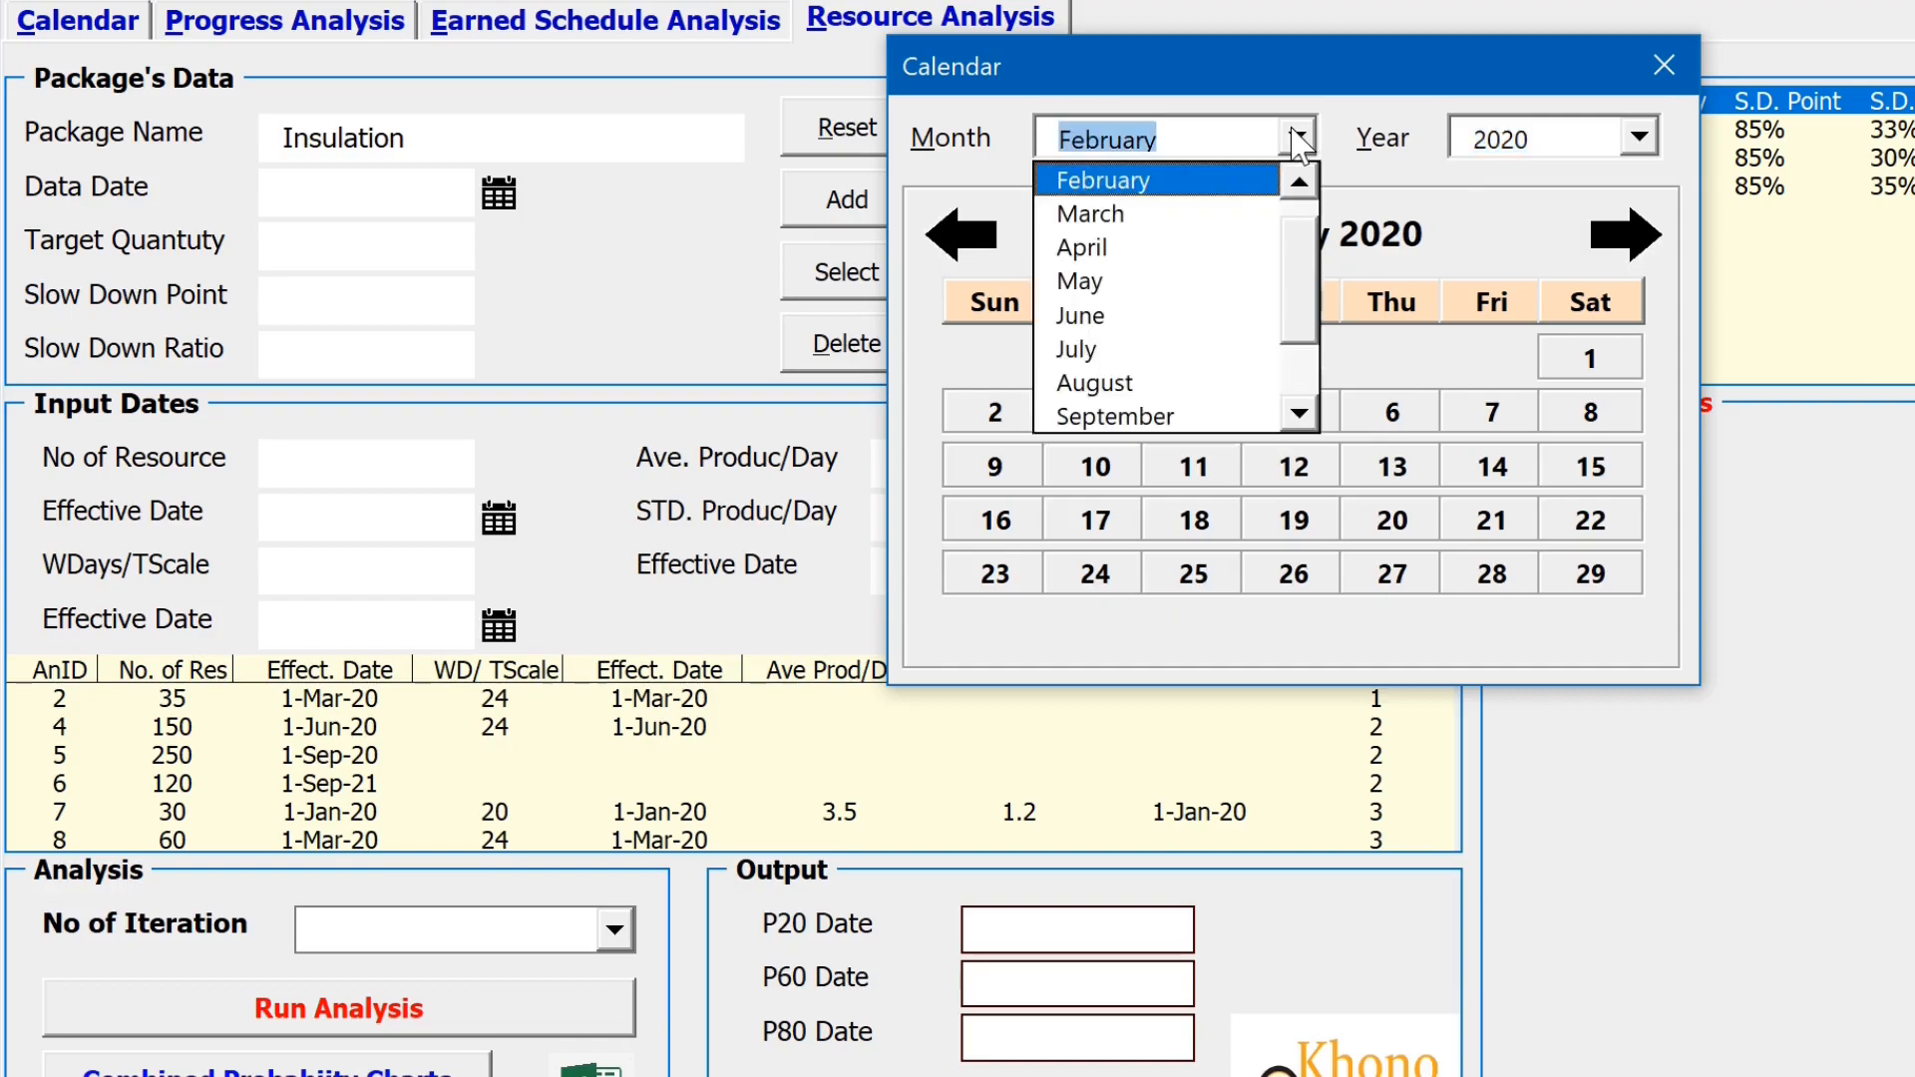
left_click(1299, 182)
left_click(1237, 349)
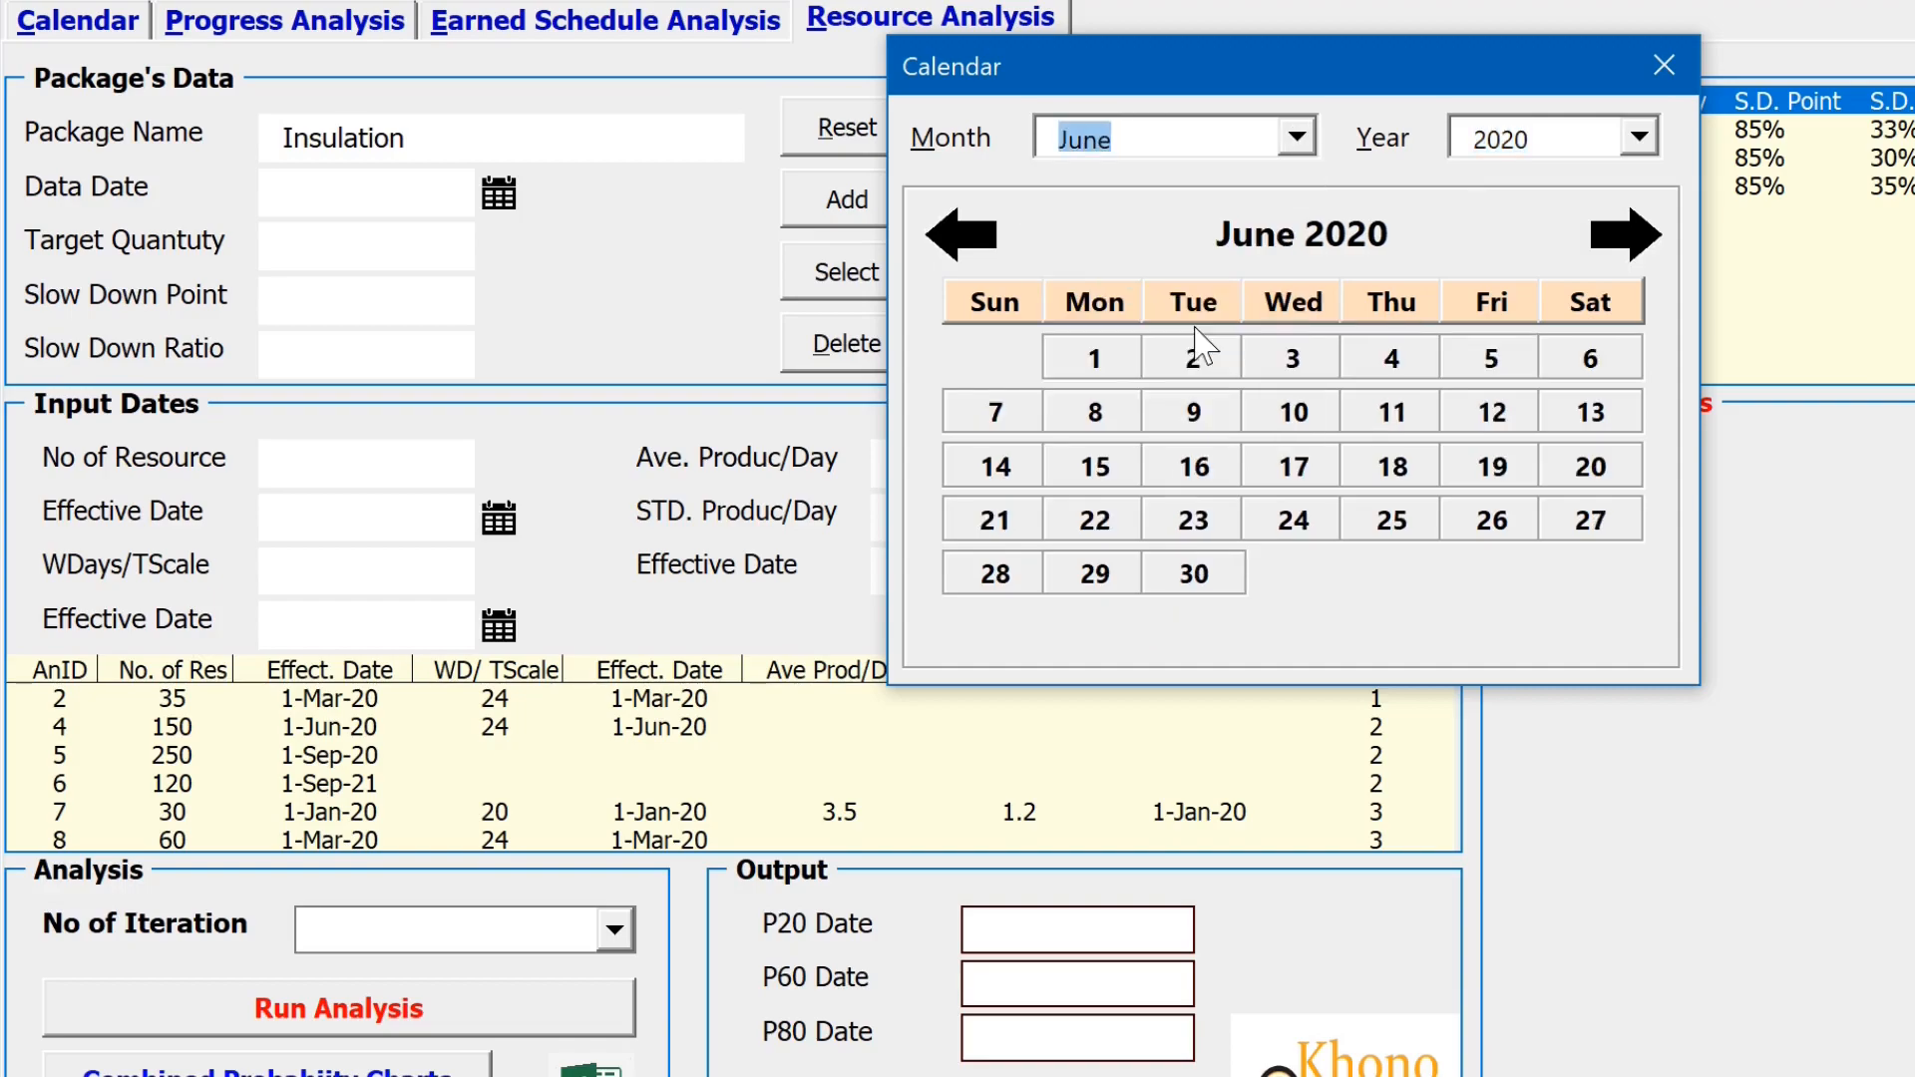
left_click(1123, 349)
Step: Set target quantity 120000, slow down point 85% and slow down ratio 35%, and add the Insulation package
type("12")
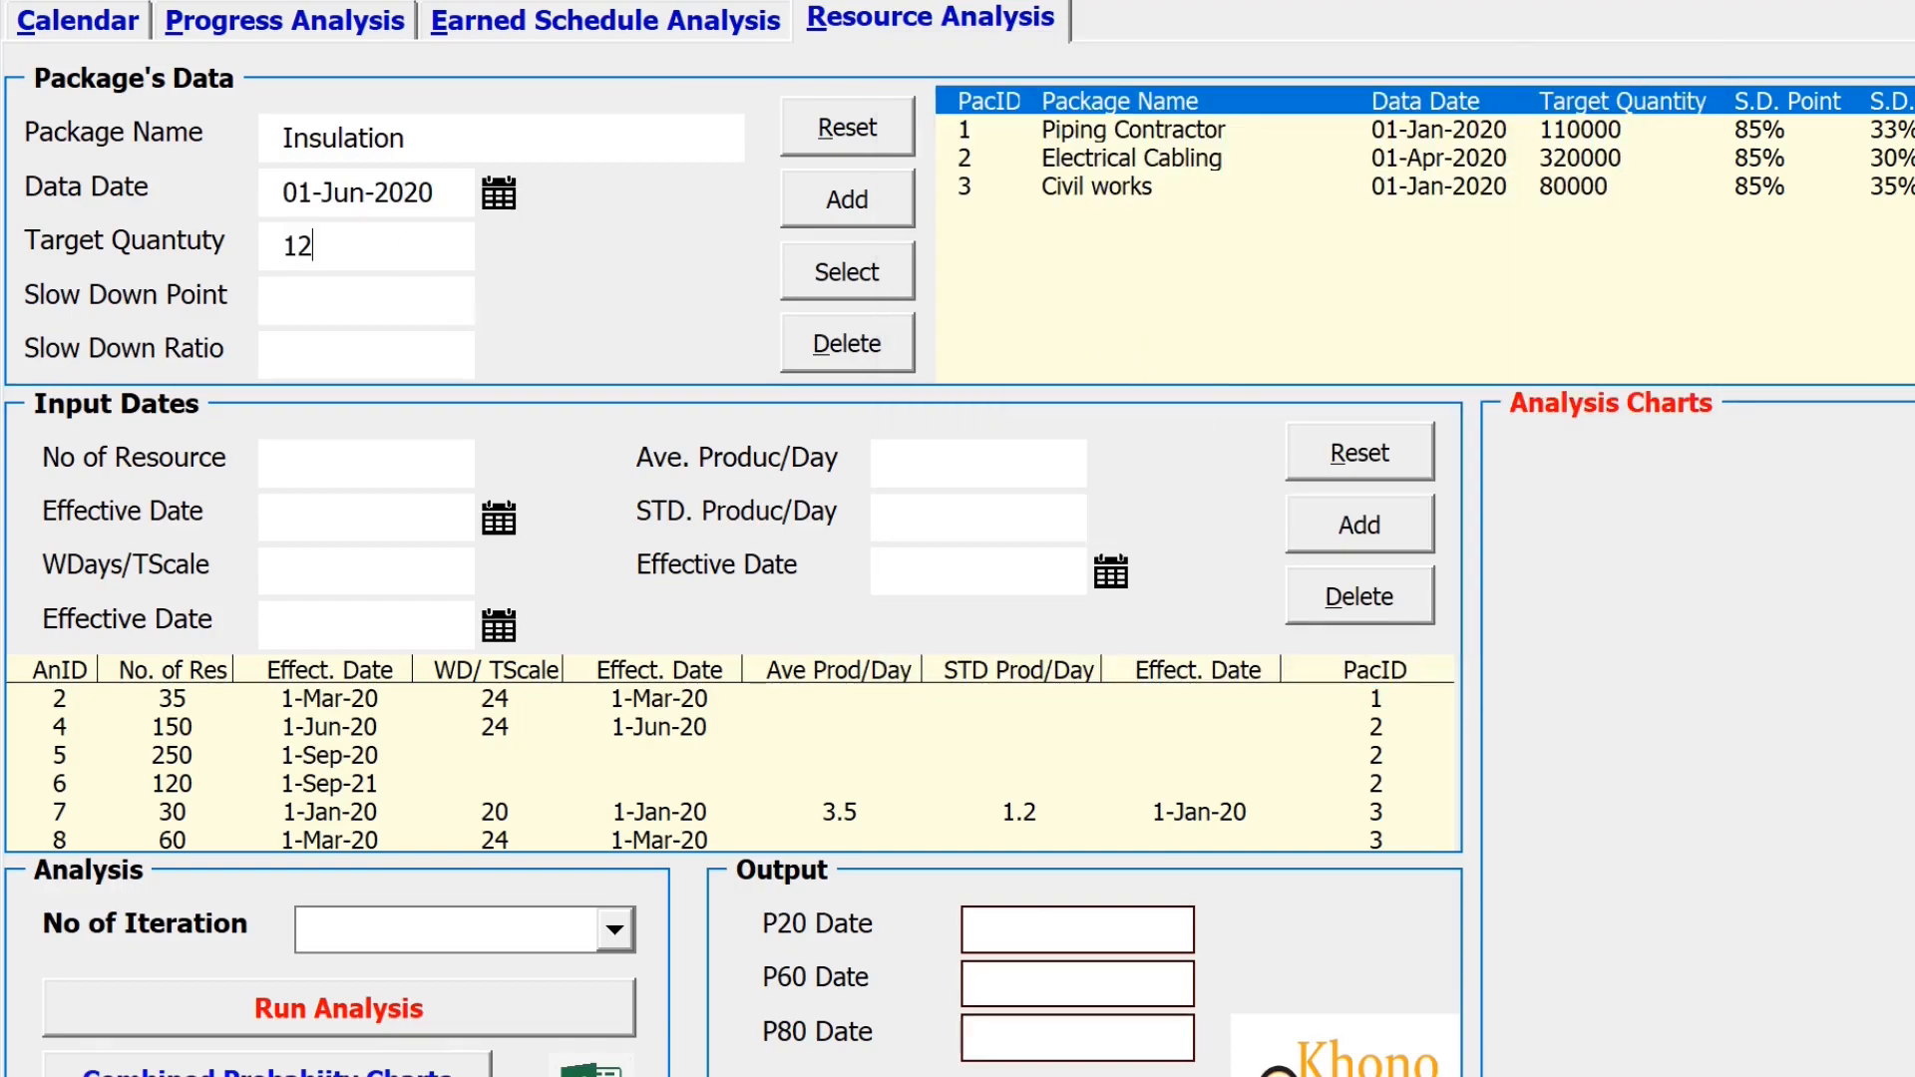
type("0000")
left_click(381, 300)
type("85%")
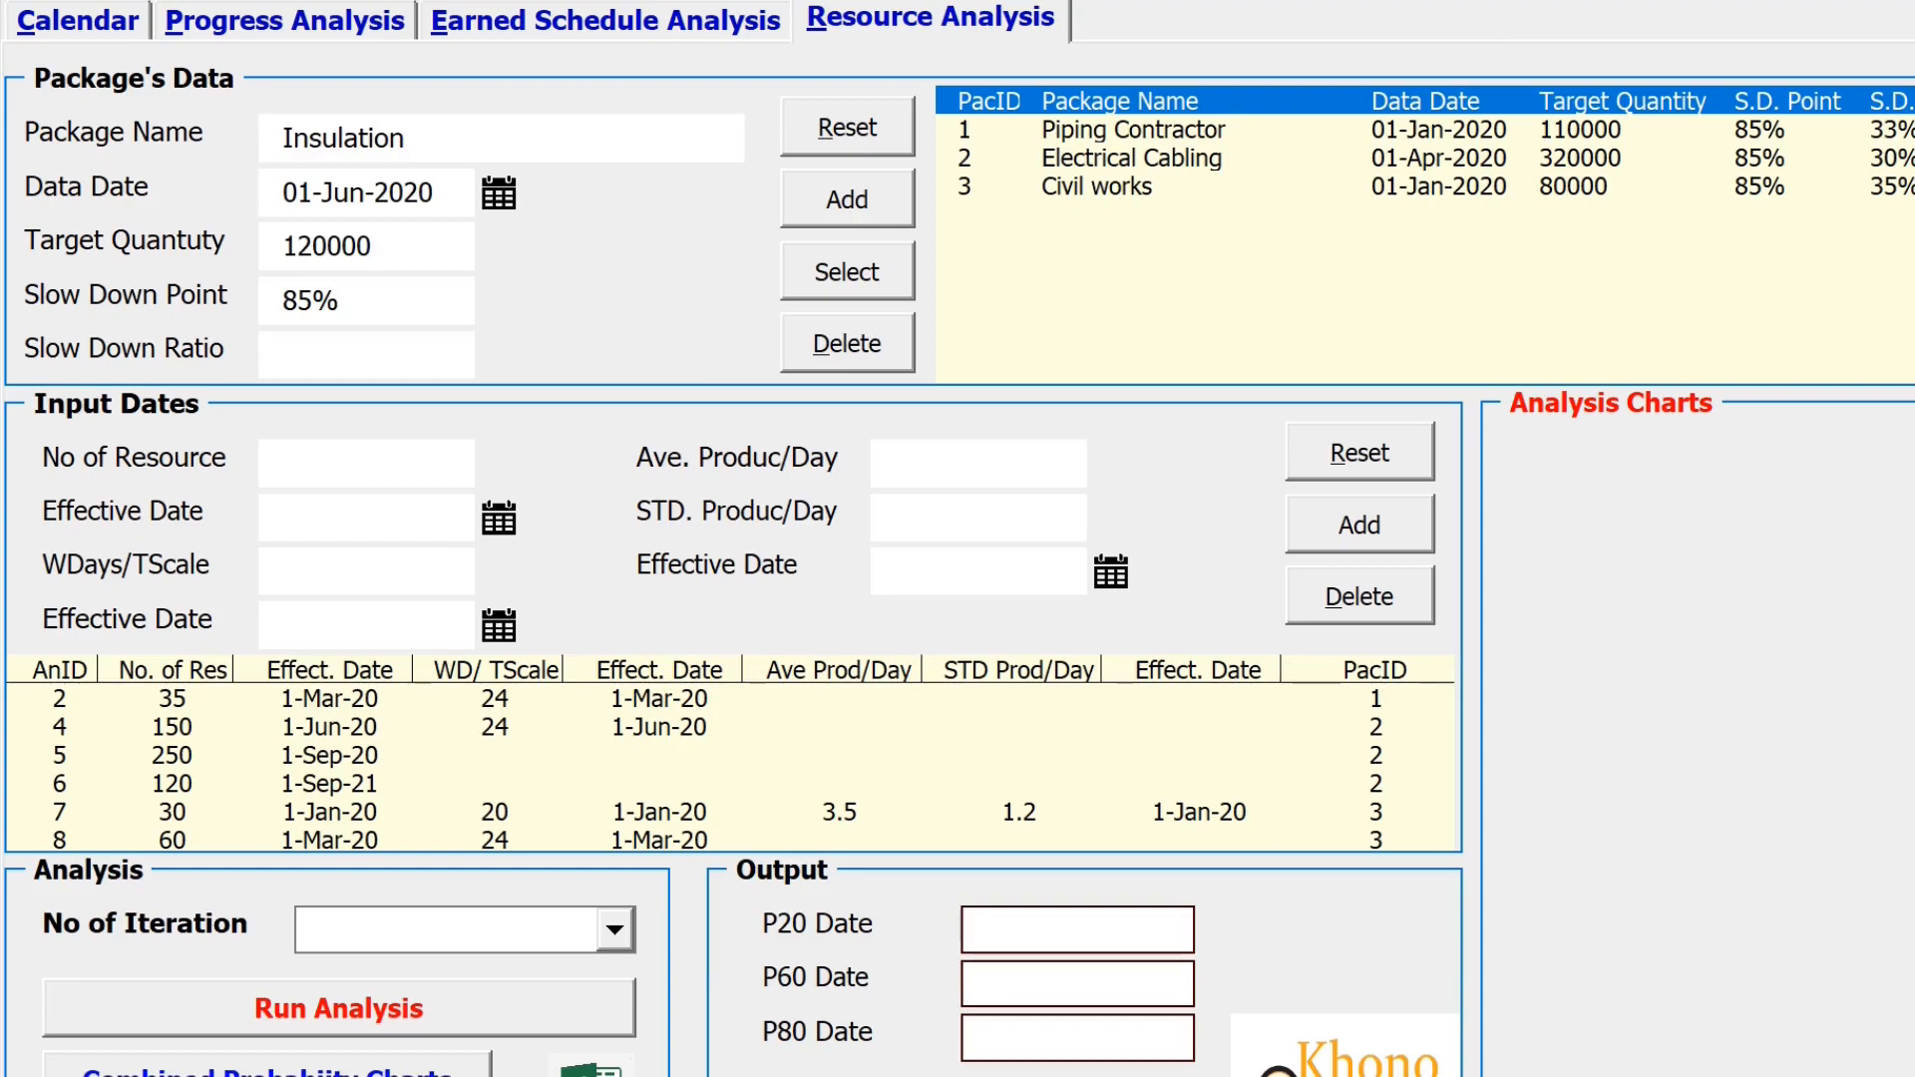
left_click(406, 351)
type("35%")
left_click(853, 222)
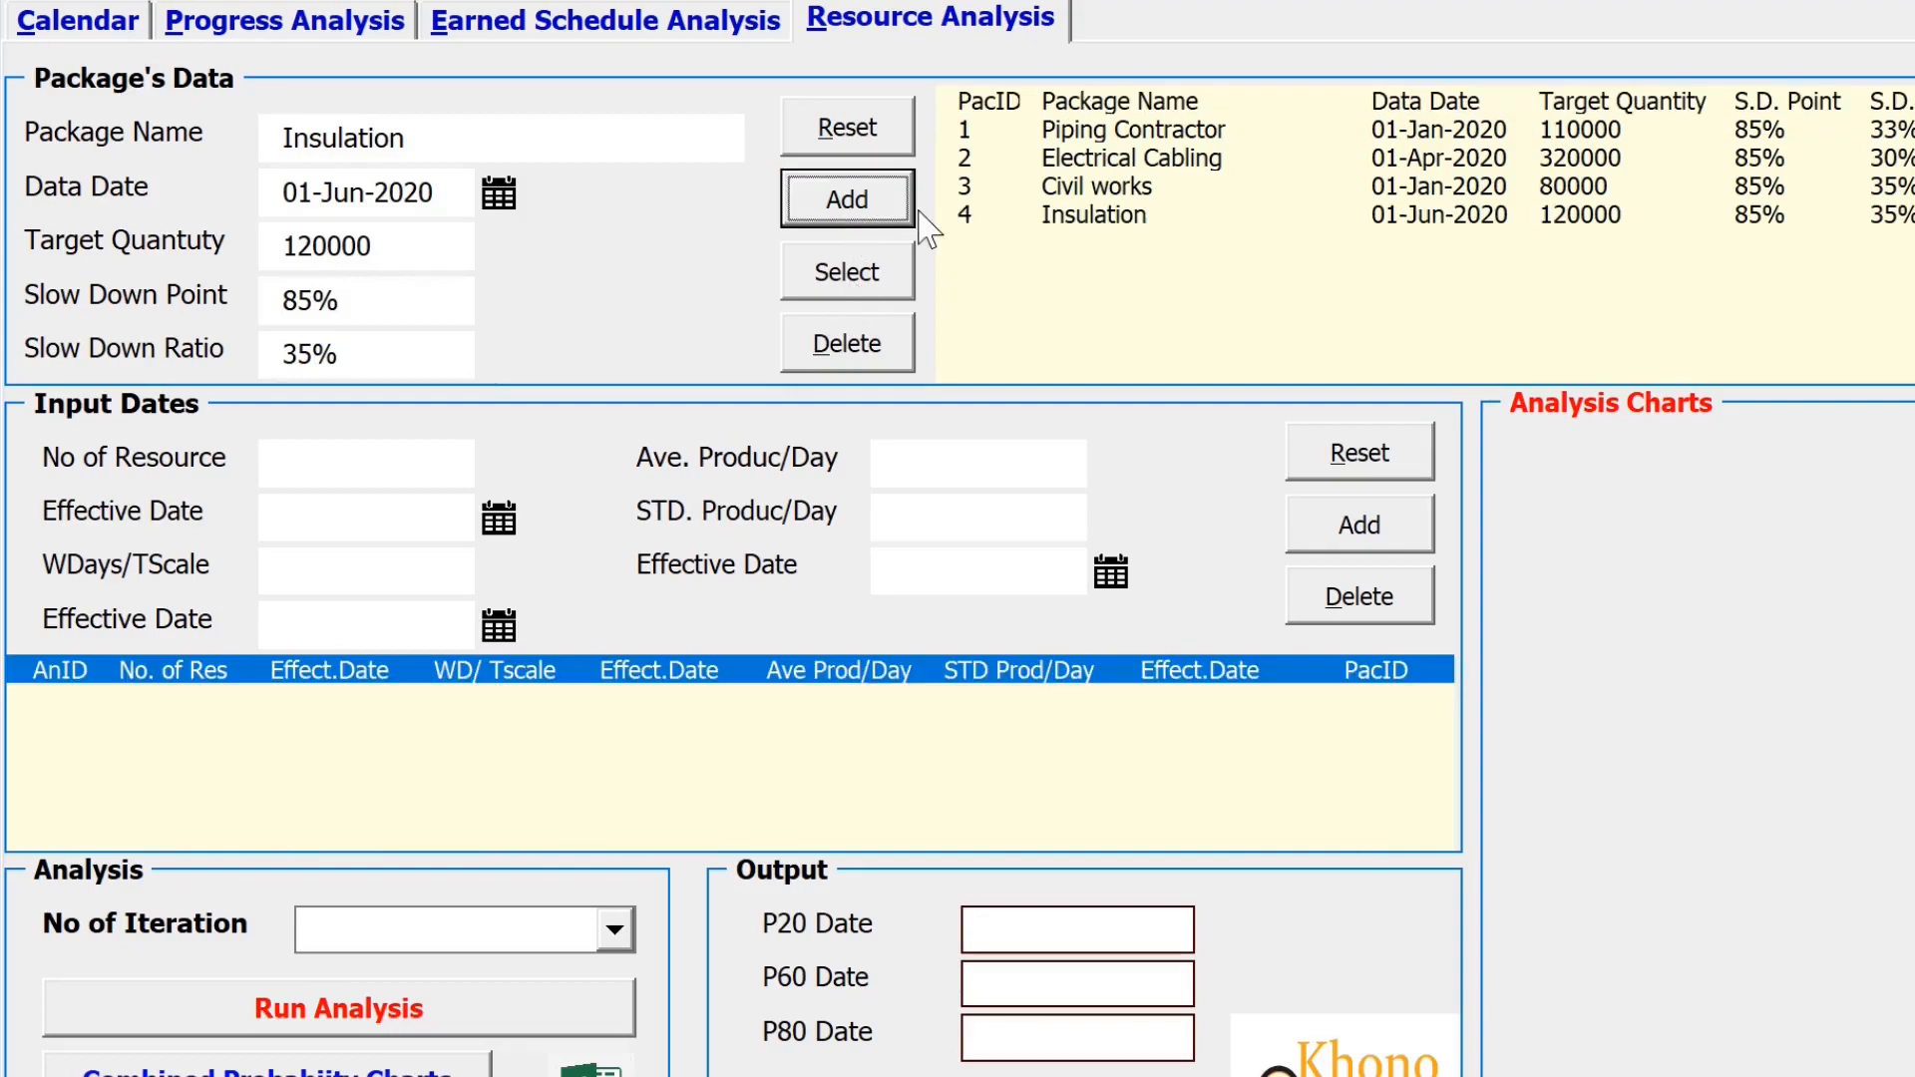
Step: For the Insulation package, set the number of resources to 30 with effective date 01-Jun-2020
left_click(1063, 214)
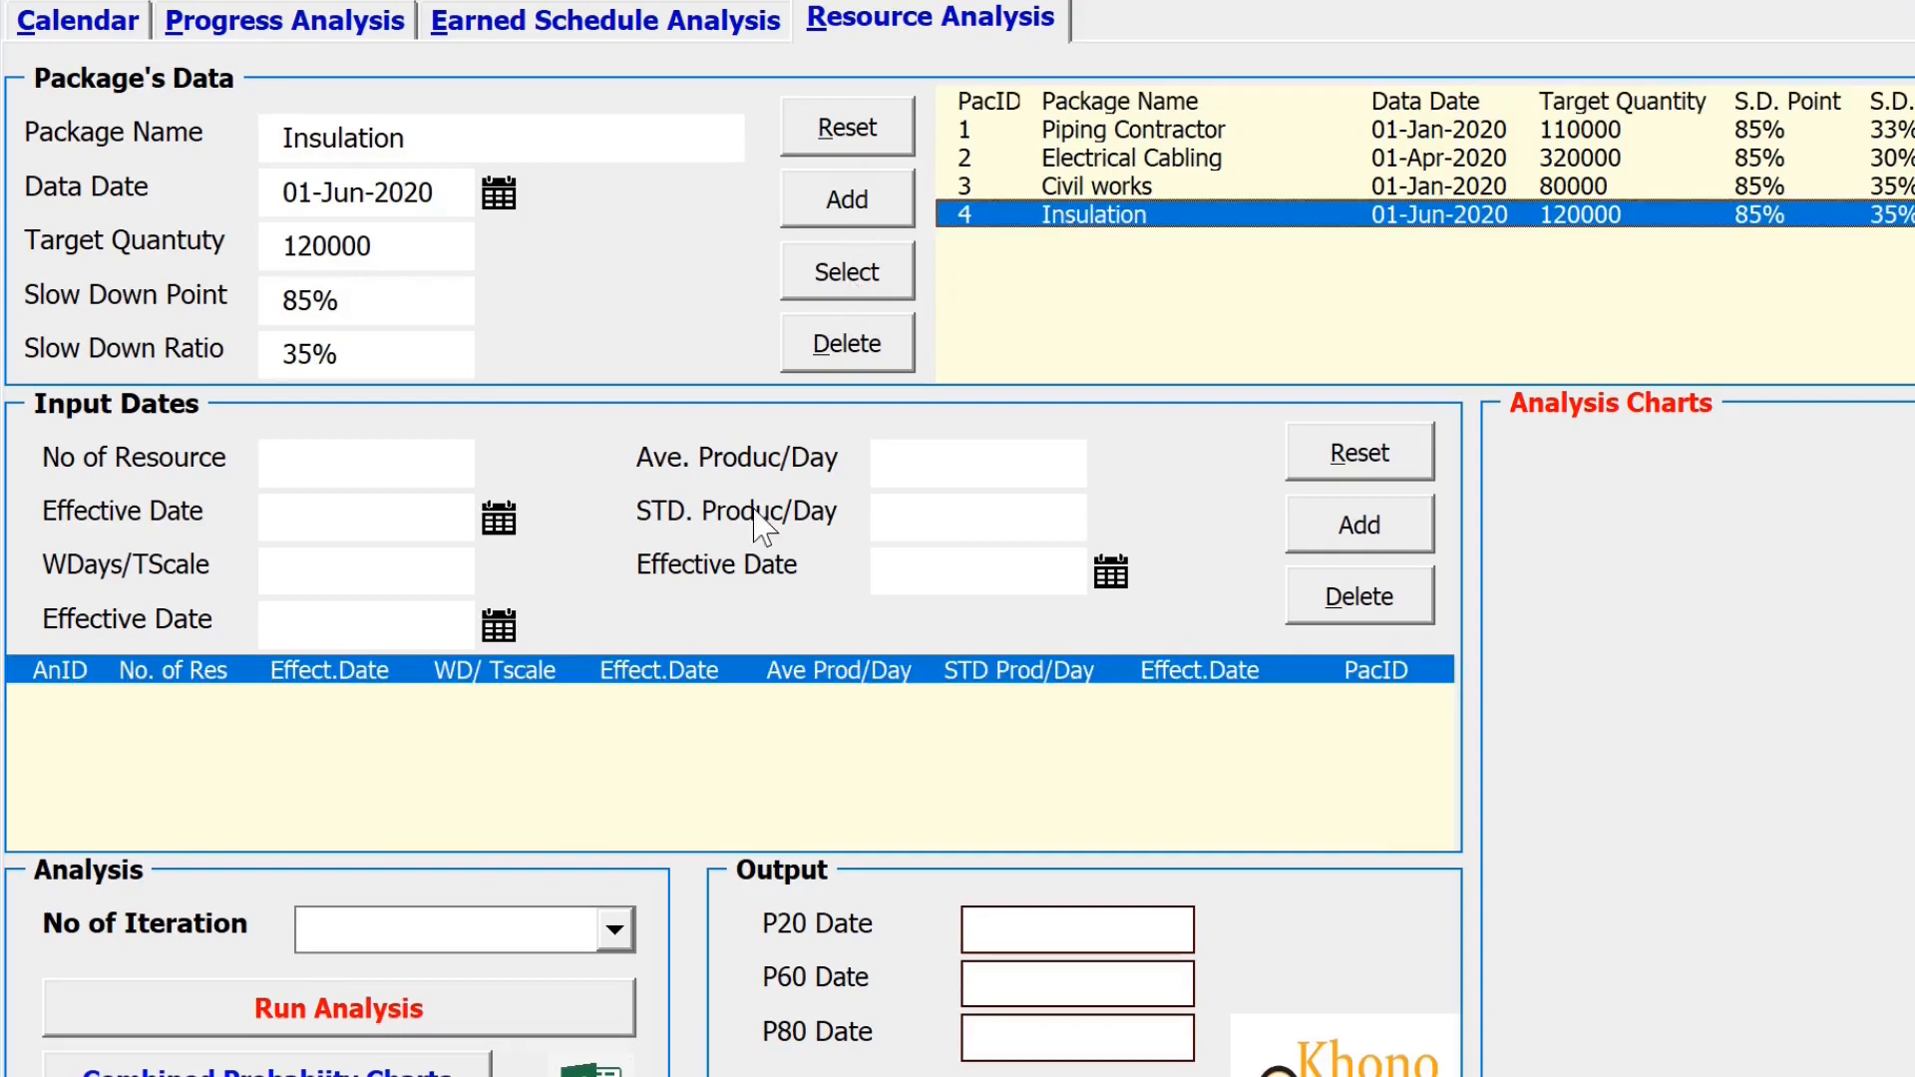
left_click(399, 463)
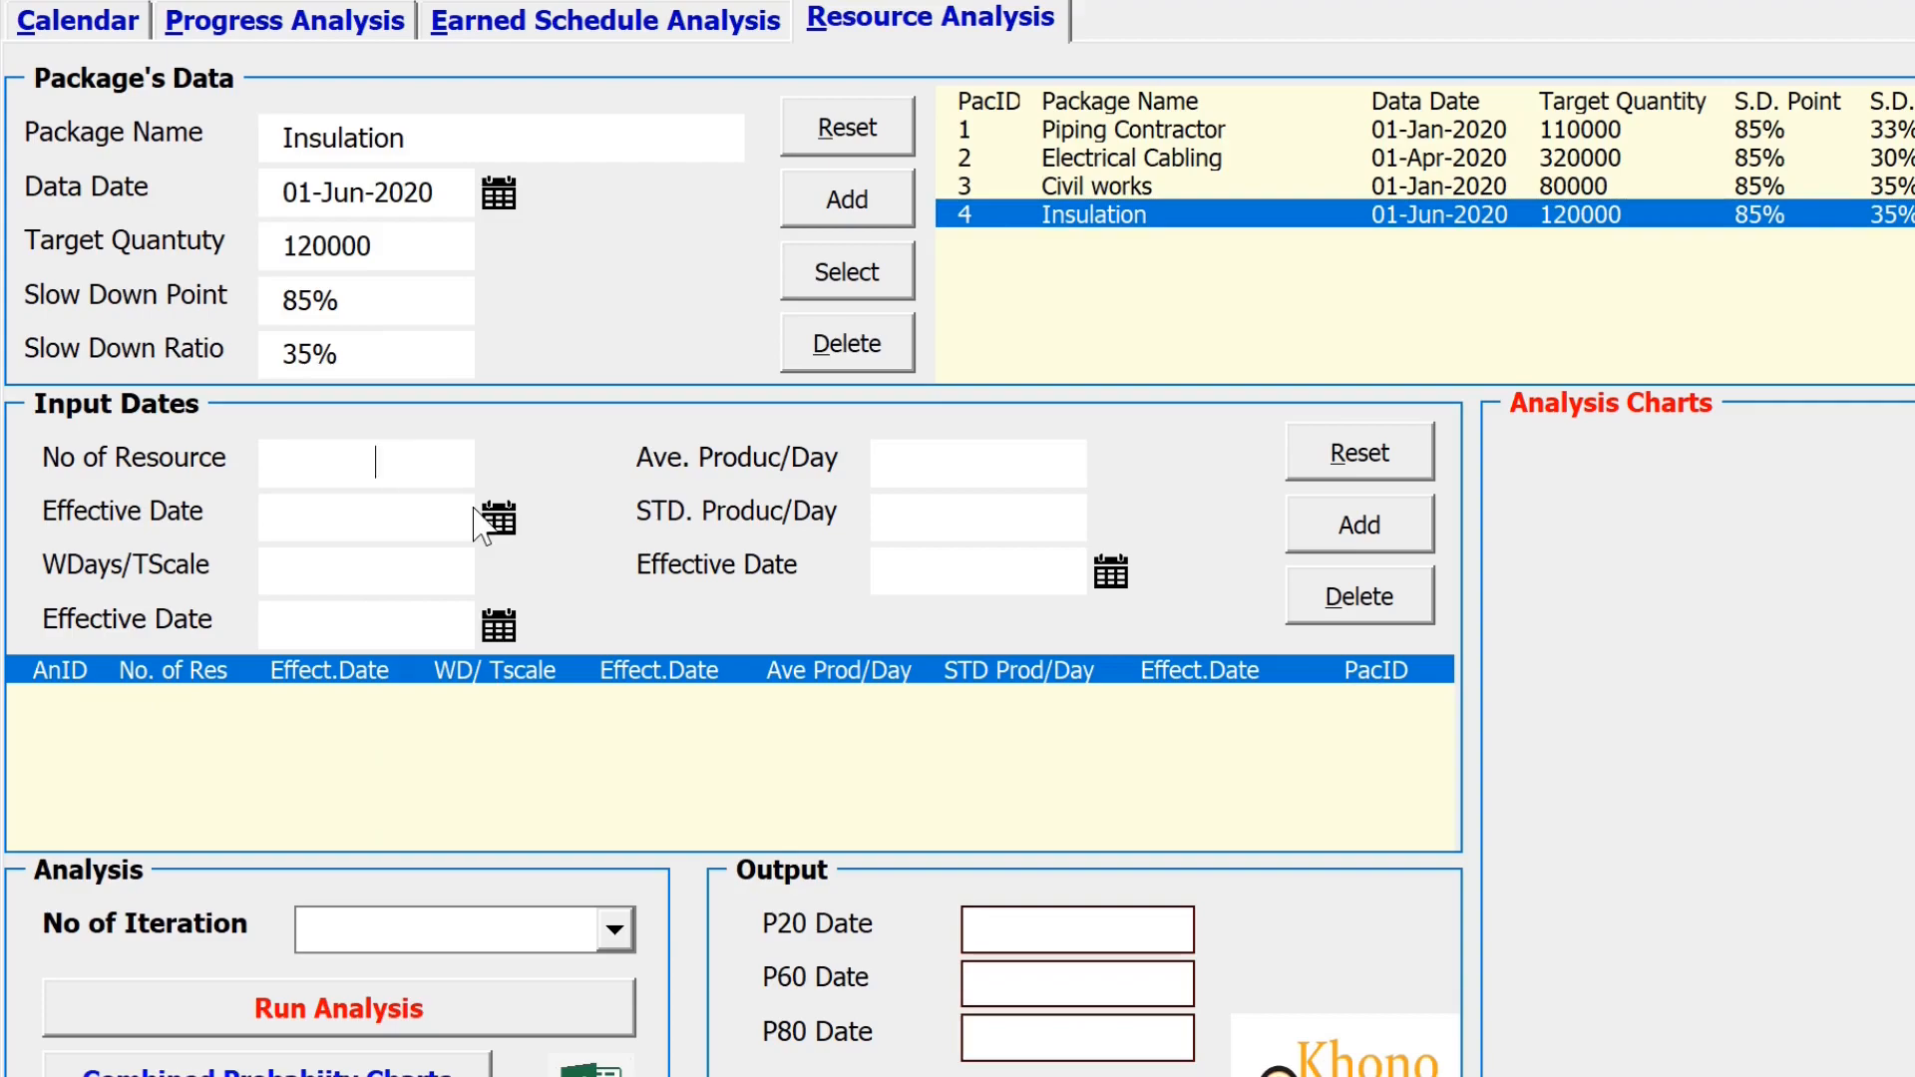
type("30")
left_click(499, 518)
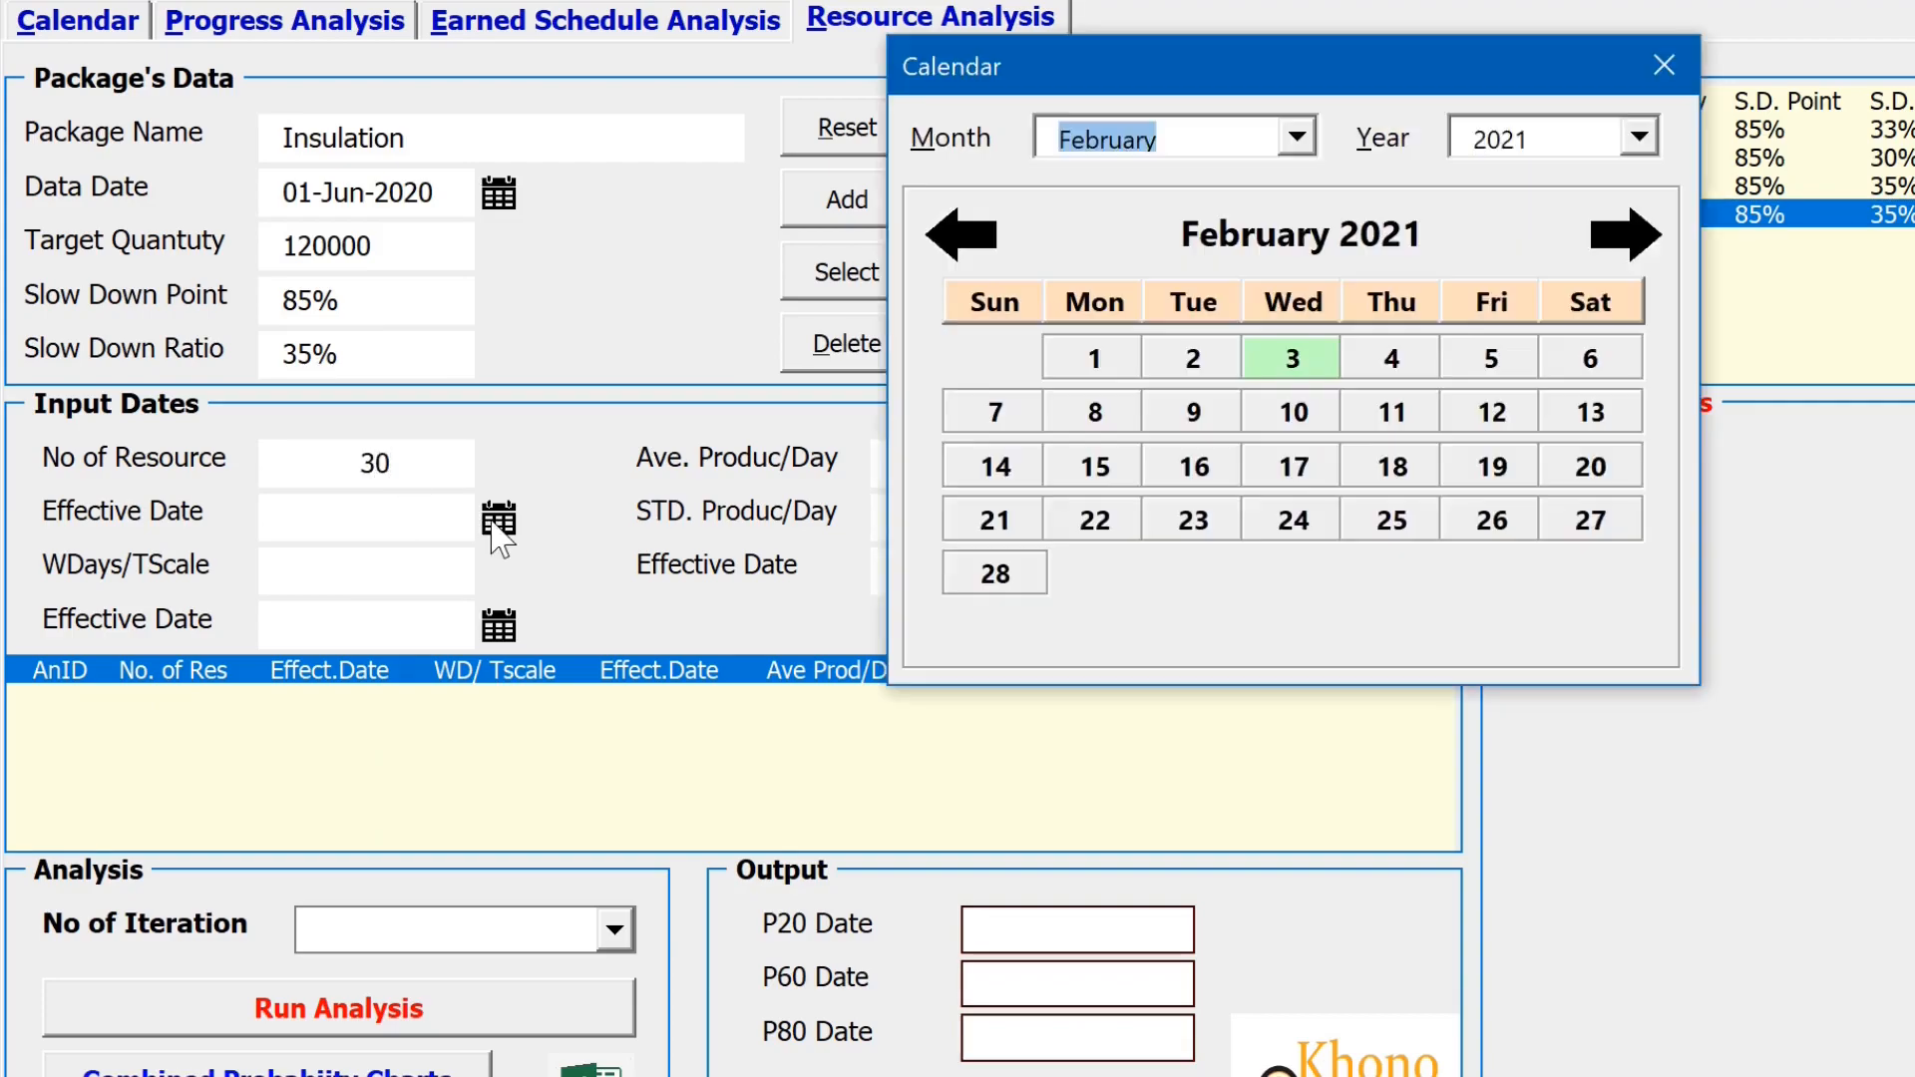
left_click(1641, 138)
scroll(1556, 250, "up", 1)
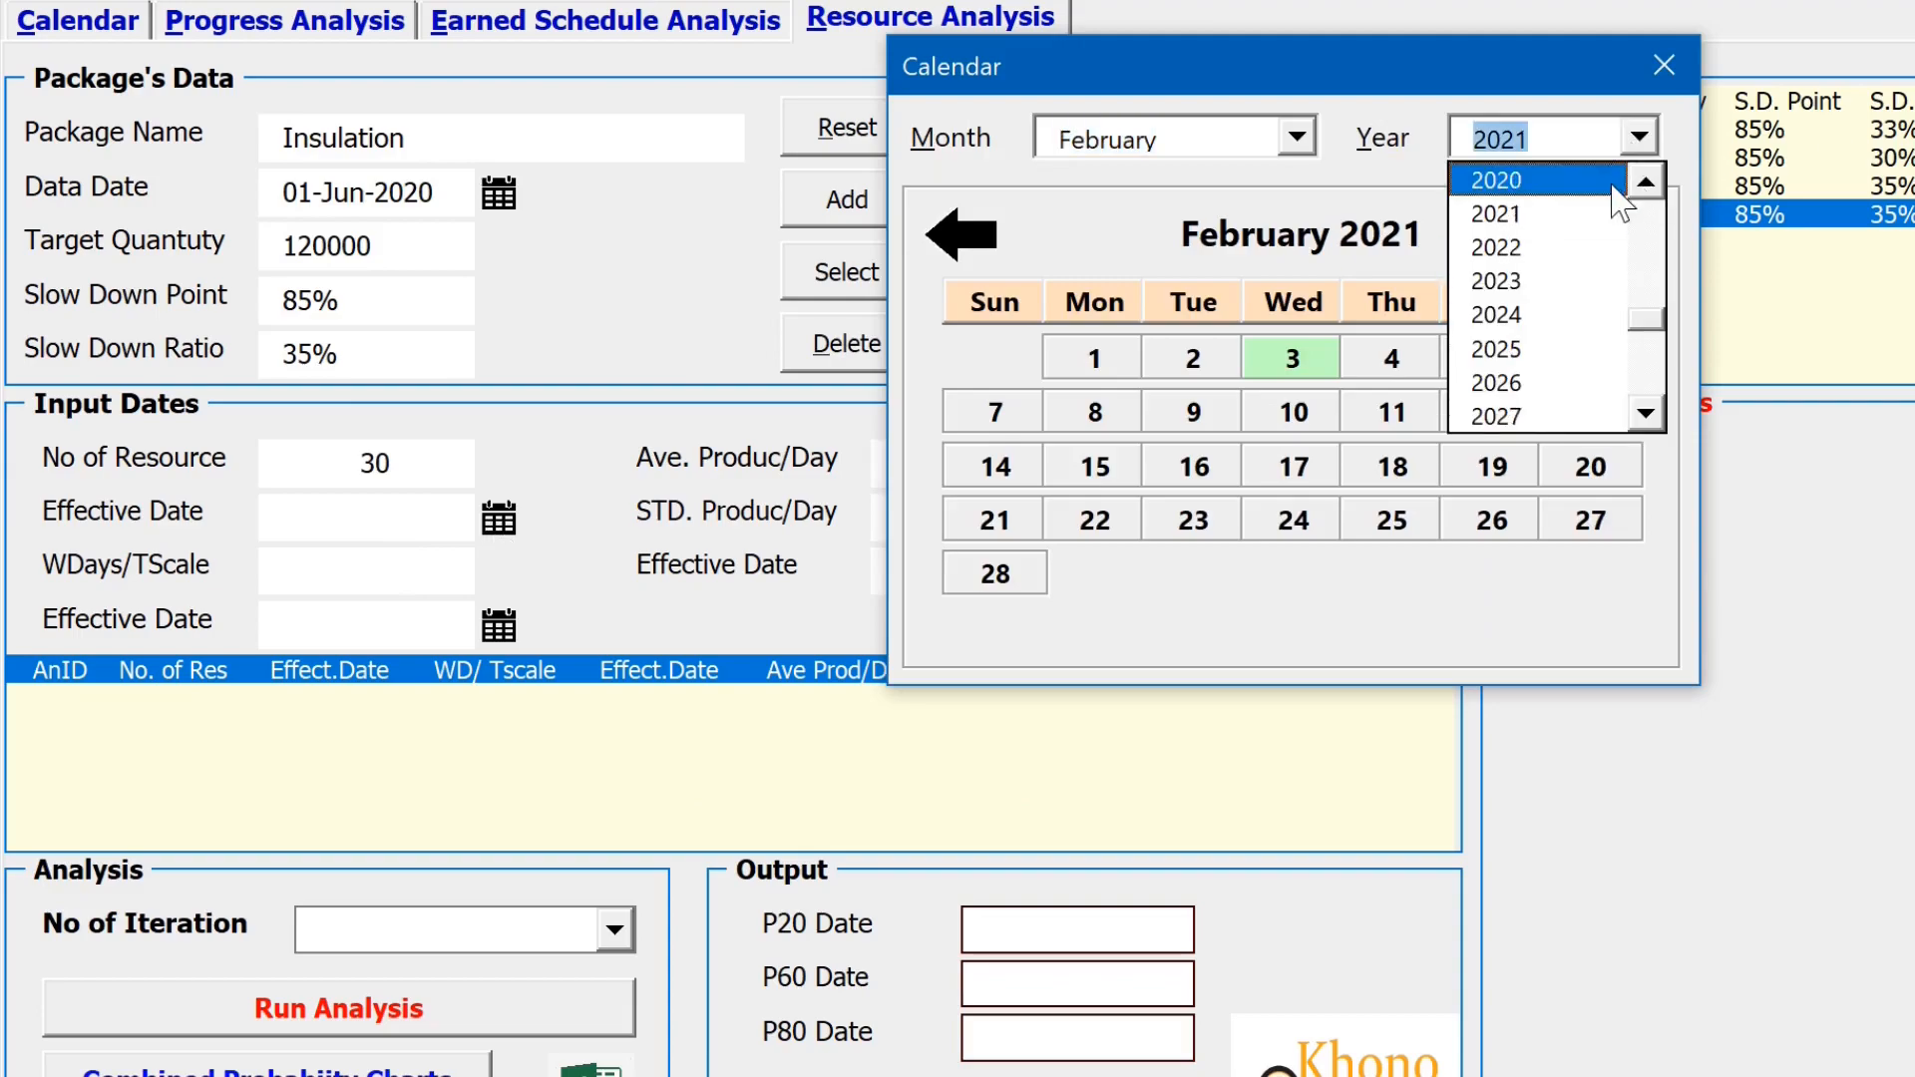
left_click(1541, 176)
left_click(1297, 137)
left_click(1118, 317)
left_click(1096, 361)
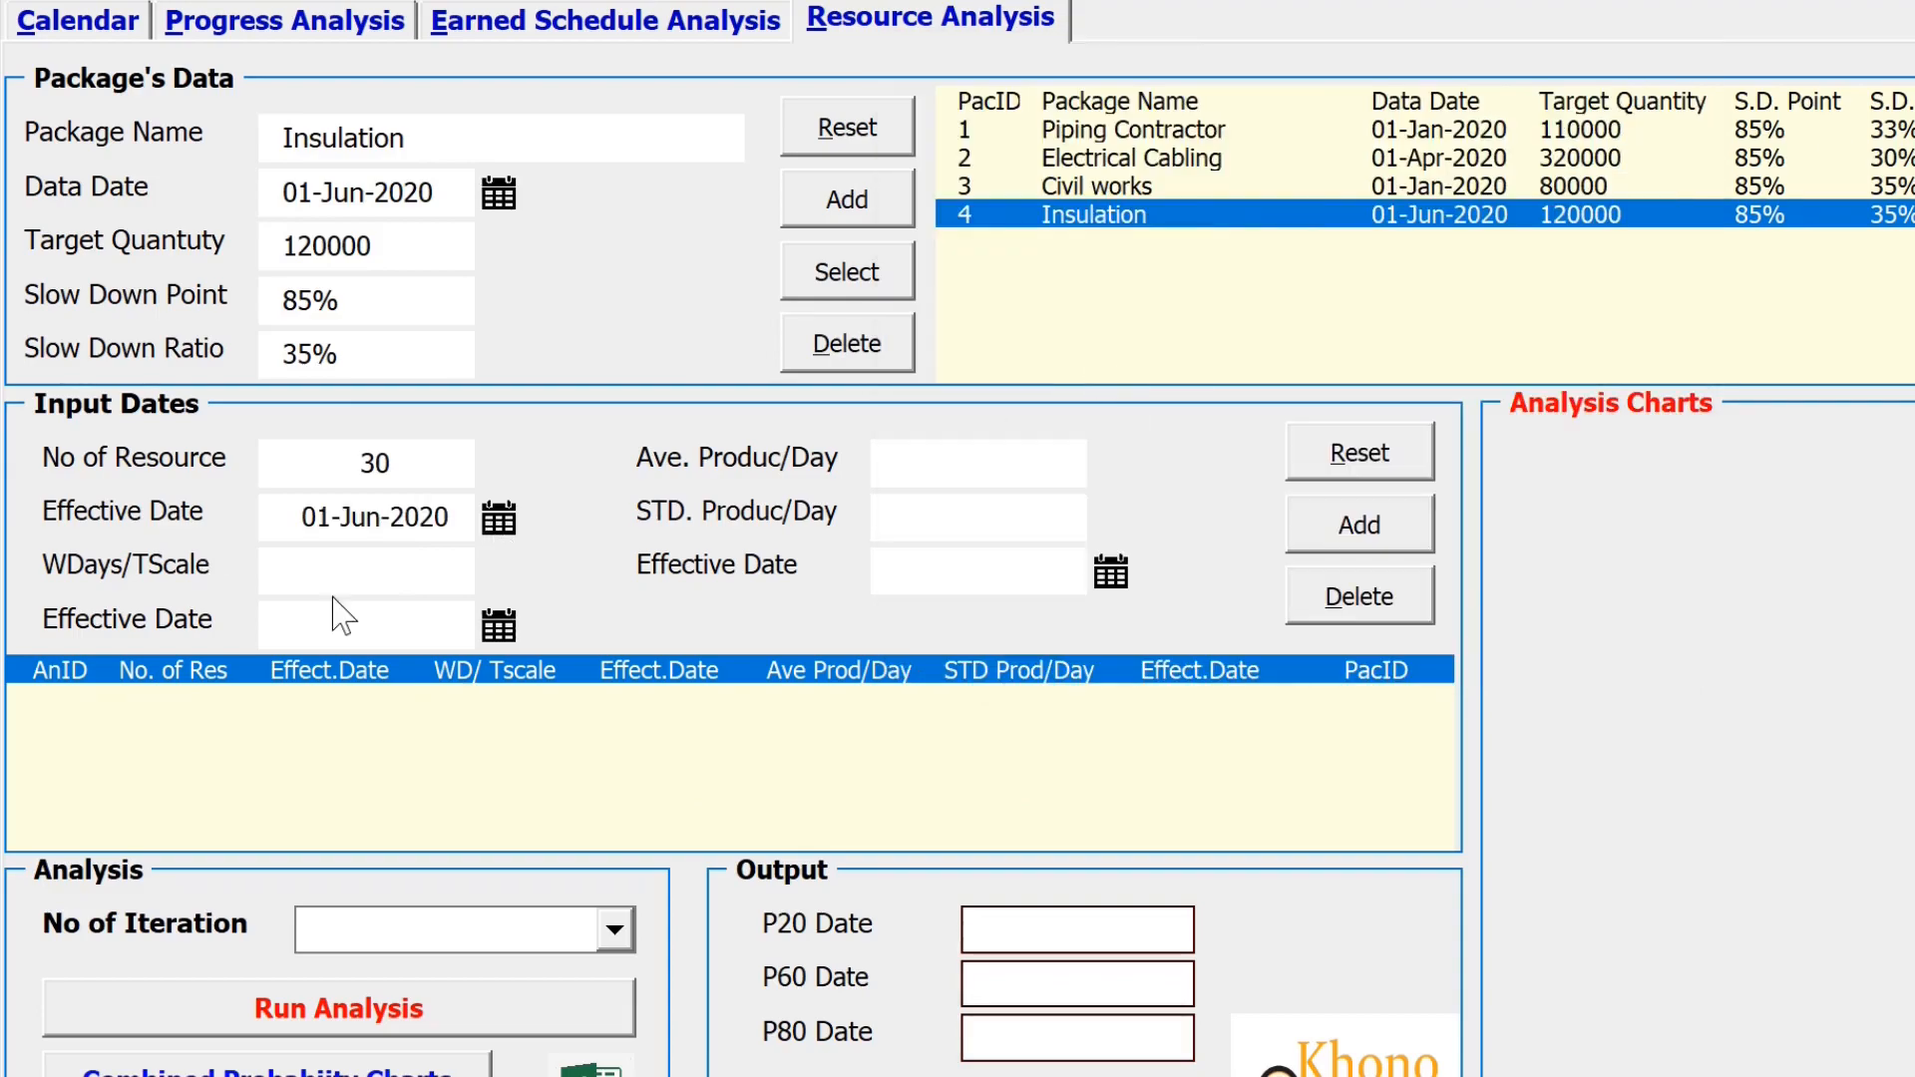
Step: Set the working days per timescale to 20 with effective date 01-Jun-2020
type("0")
left_click(499, 626)
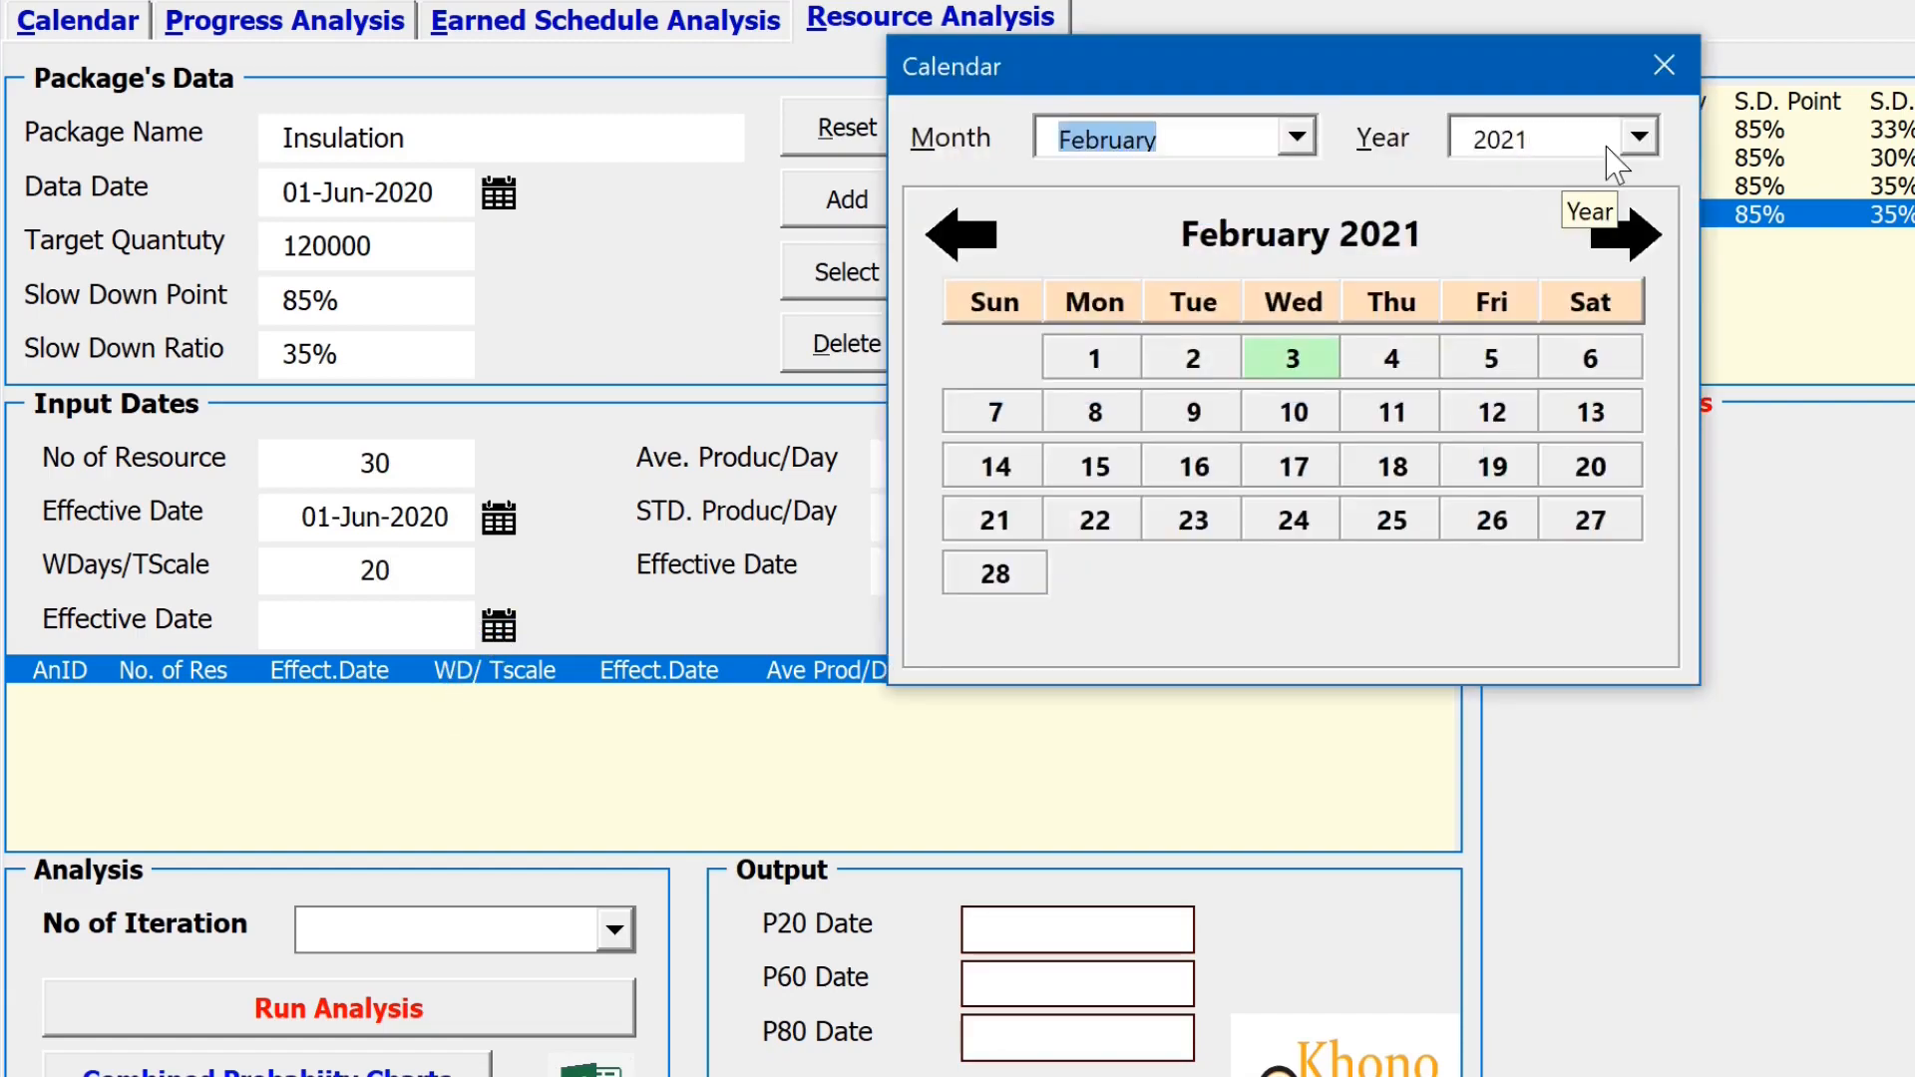
left_click(1637, 138)
left_click(1651, 183)
left_click(1546, 181)
left_click(1297, 138)
left_click(1173, 315)
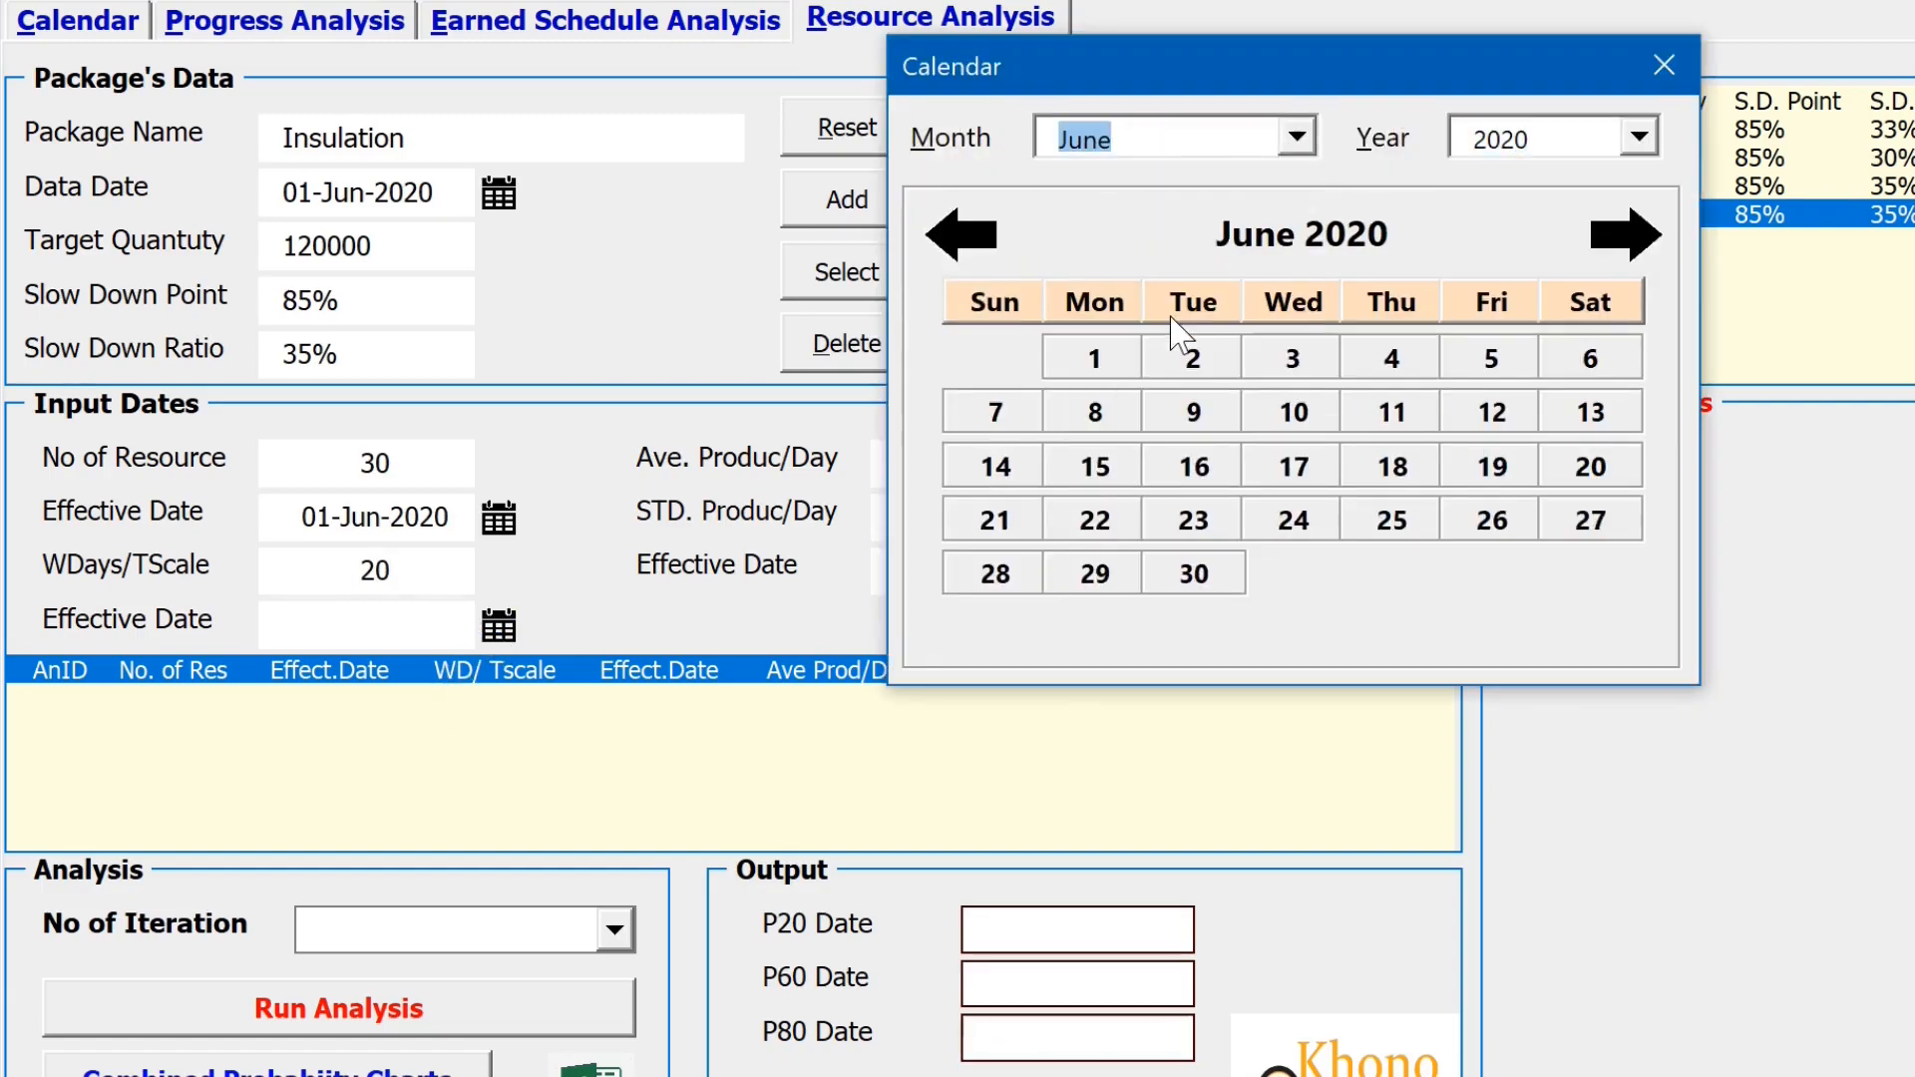
left_click(1095, 361)
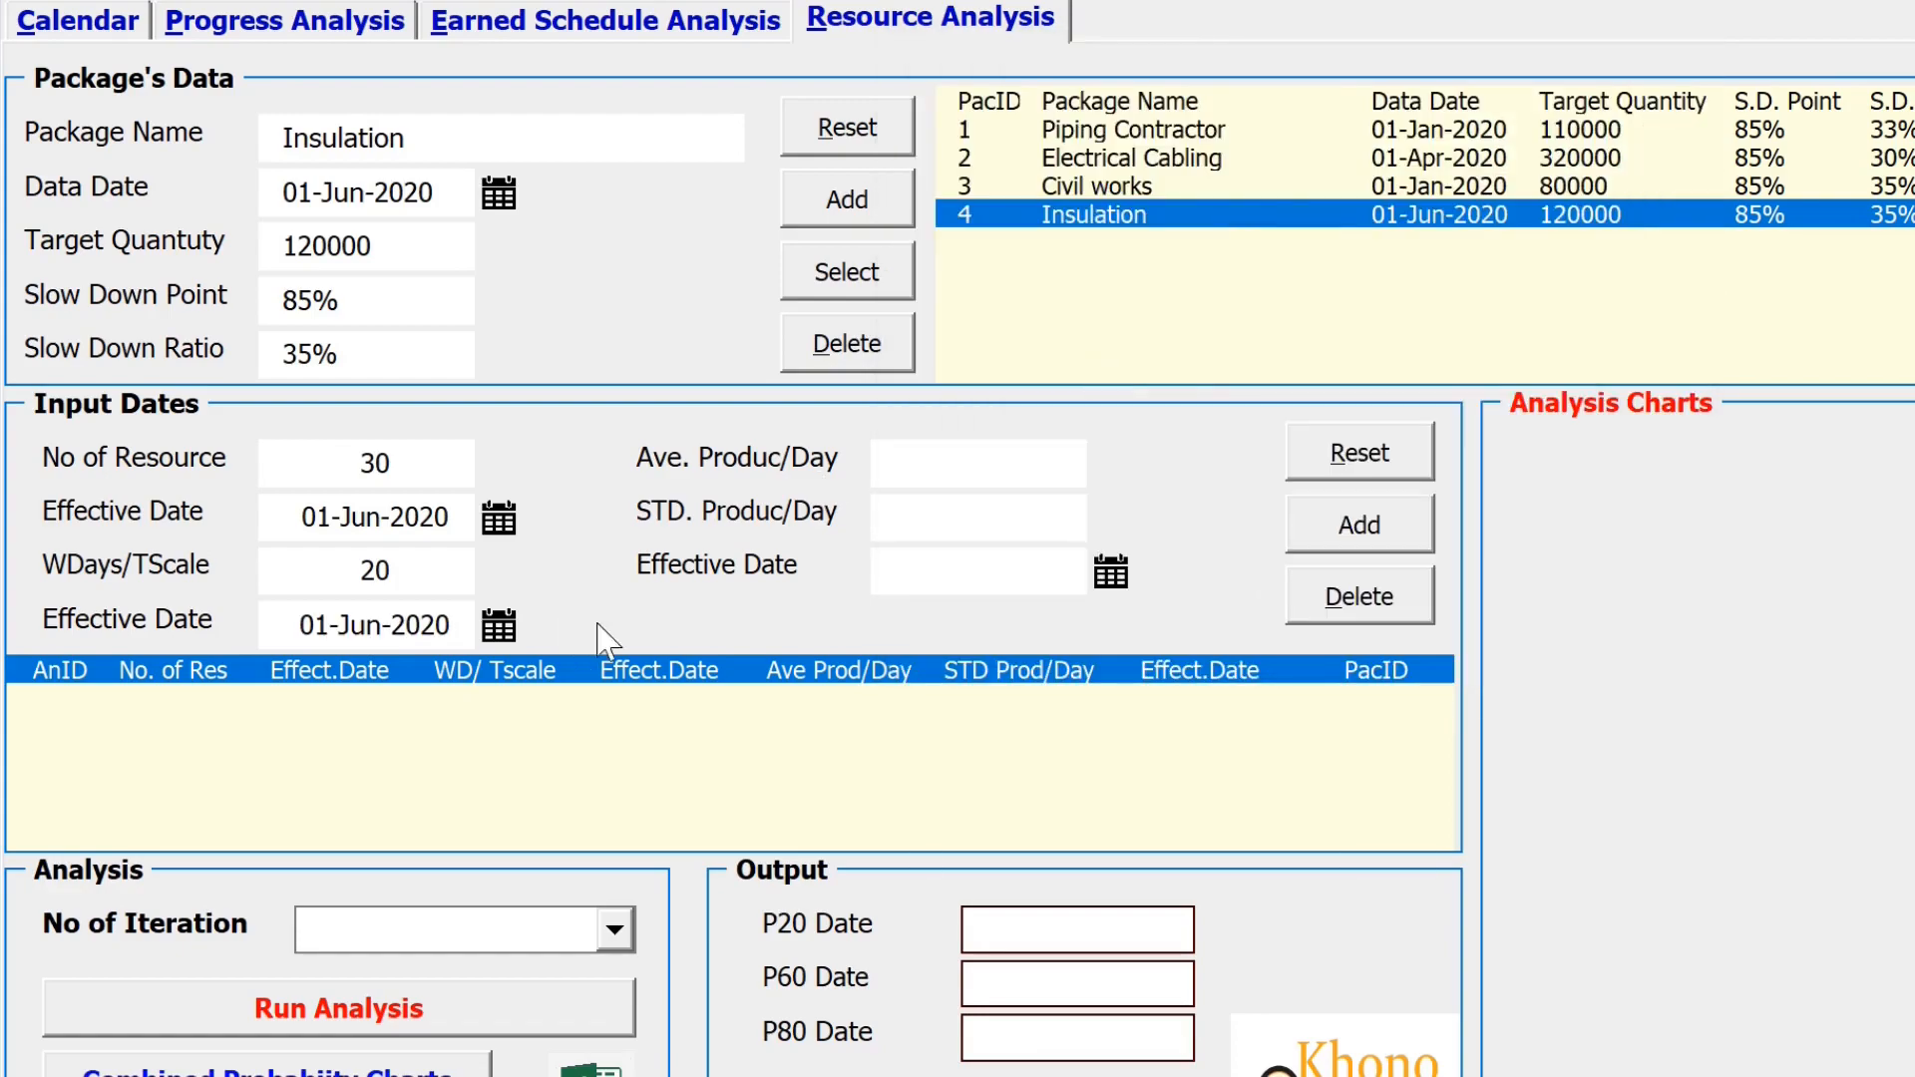
Step: Set average productivity per day to 3.5 and its standard deviation to 1.5, effective 01-Jun-2020, and add the input entry
left_click(894, 469)
type("3.5")
left_click(1009, 516)
type("1.5")
left_click_drag(453, 517, 277, 519)
key("ctrl+c")
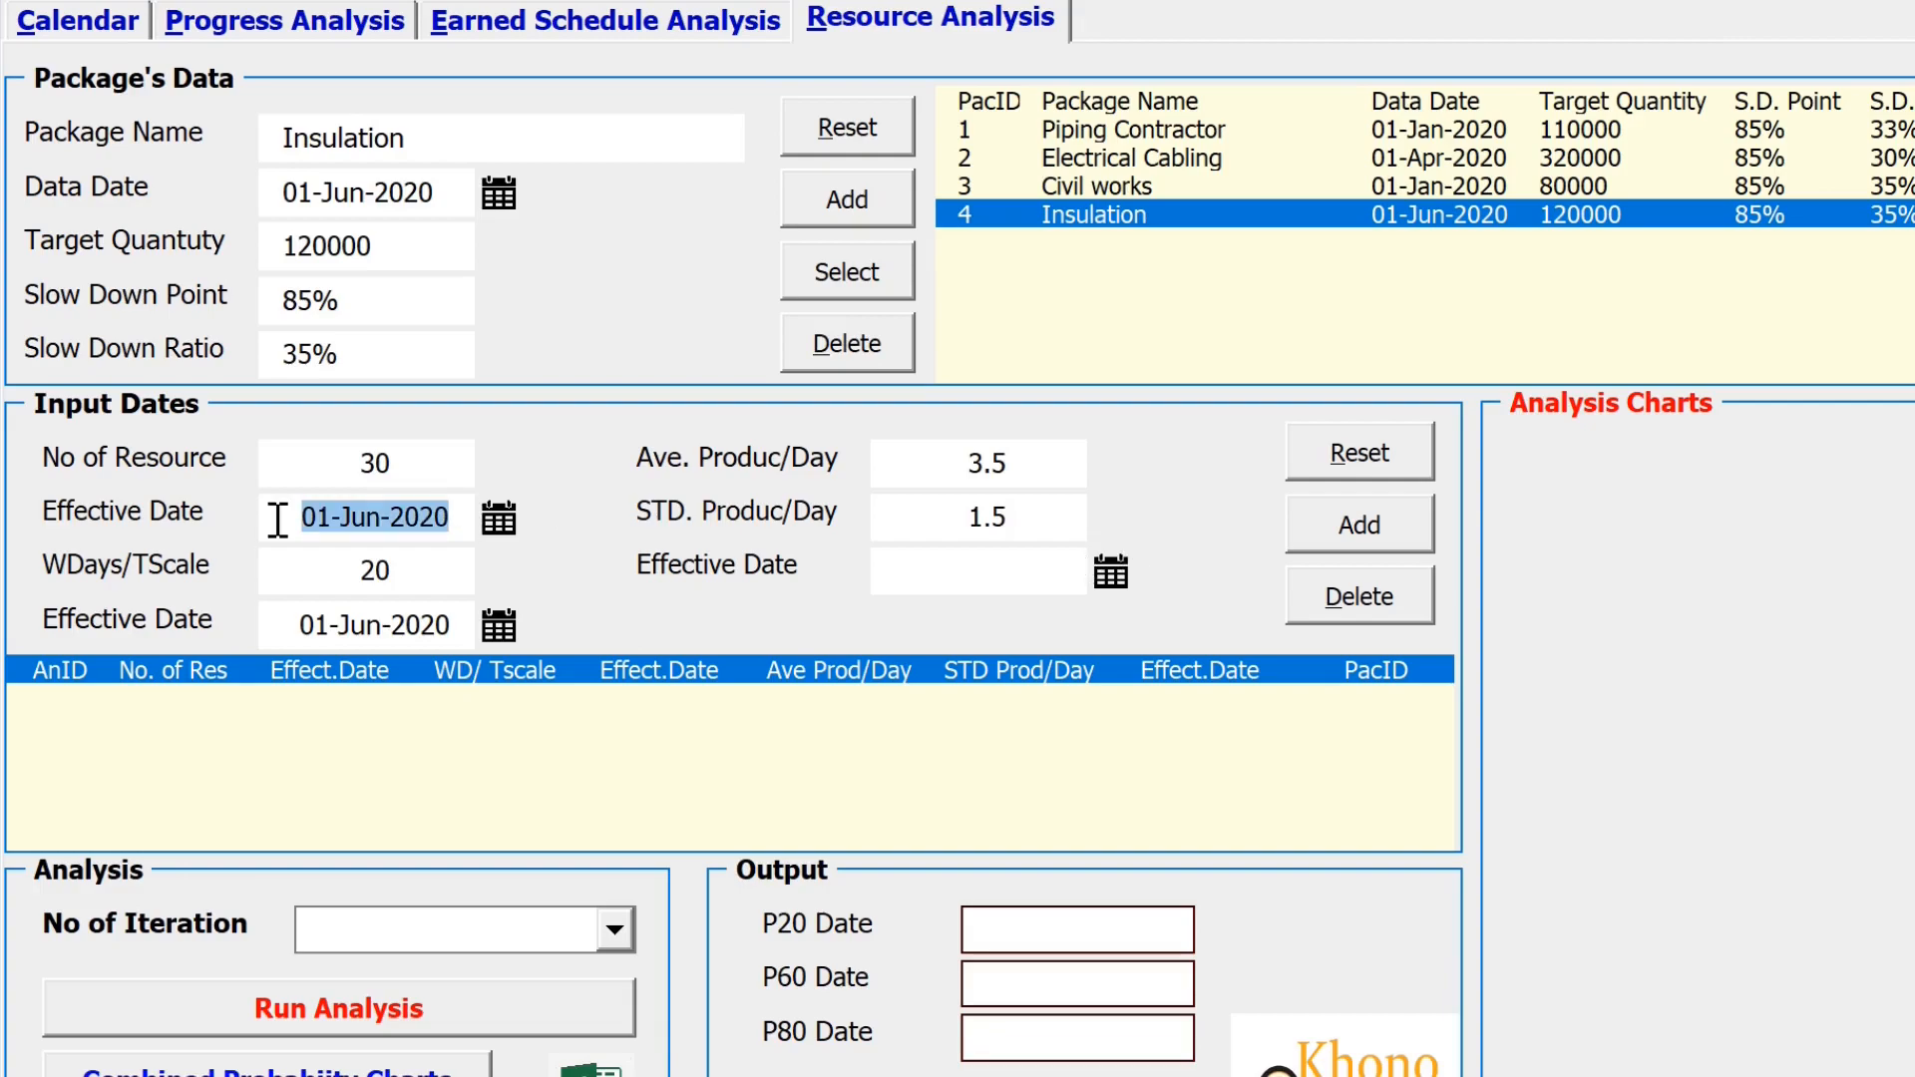
left_click(1047, 578)
key("ctrl+v")
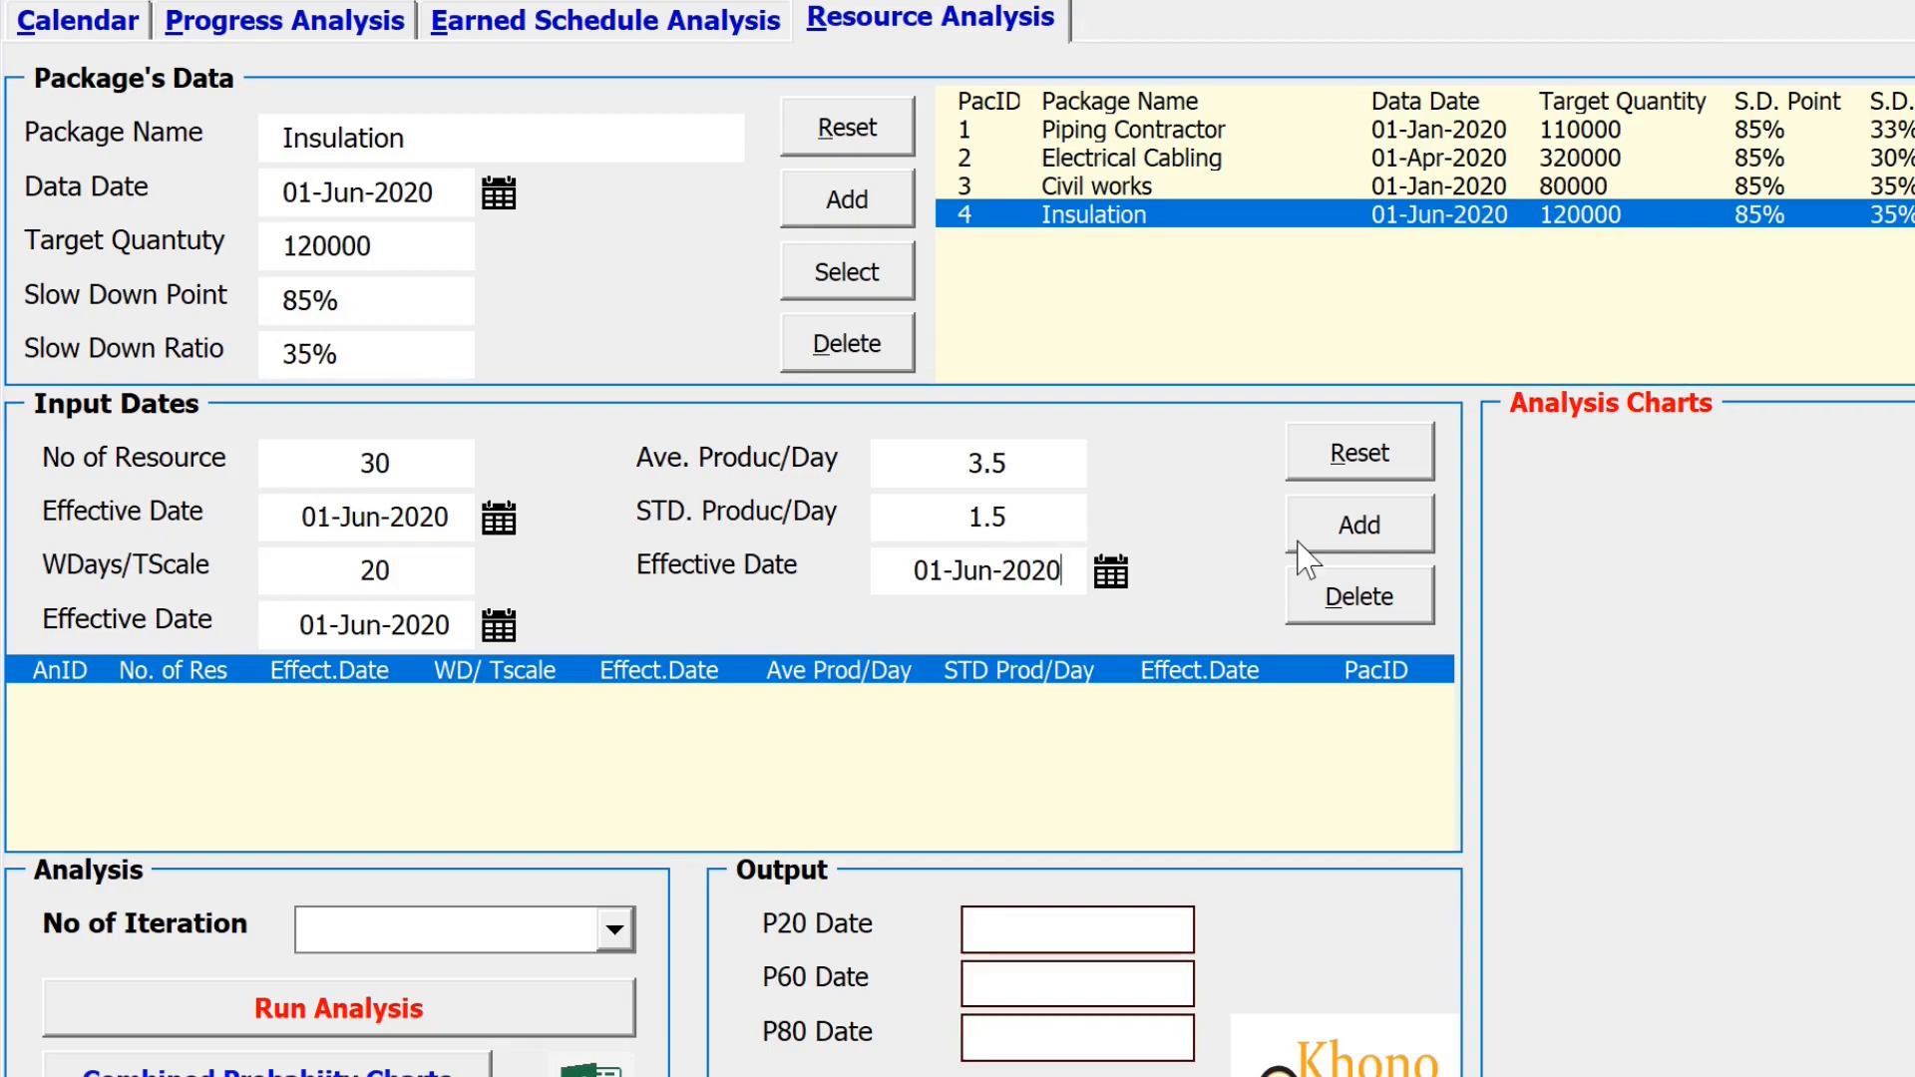
left_click(1358, 525)
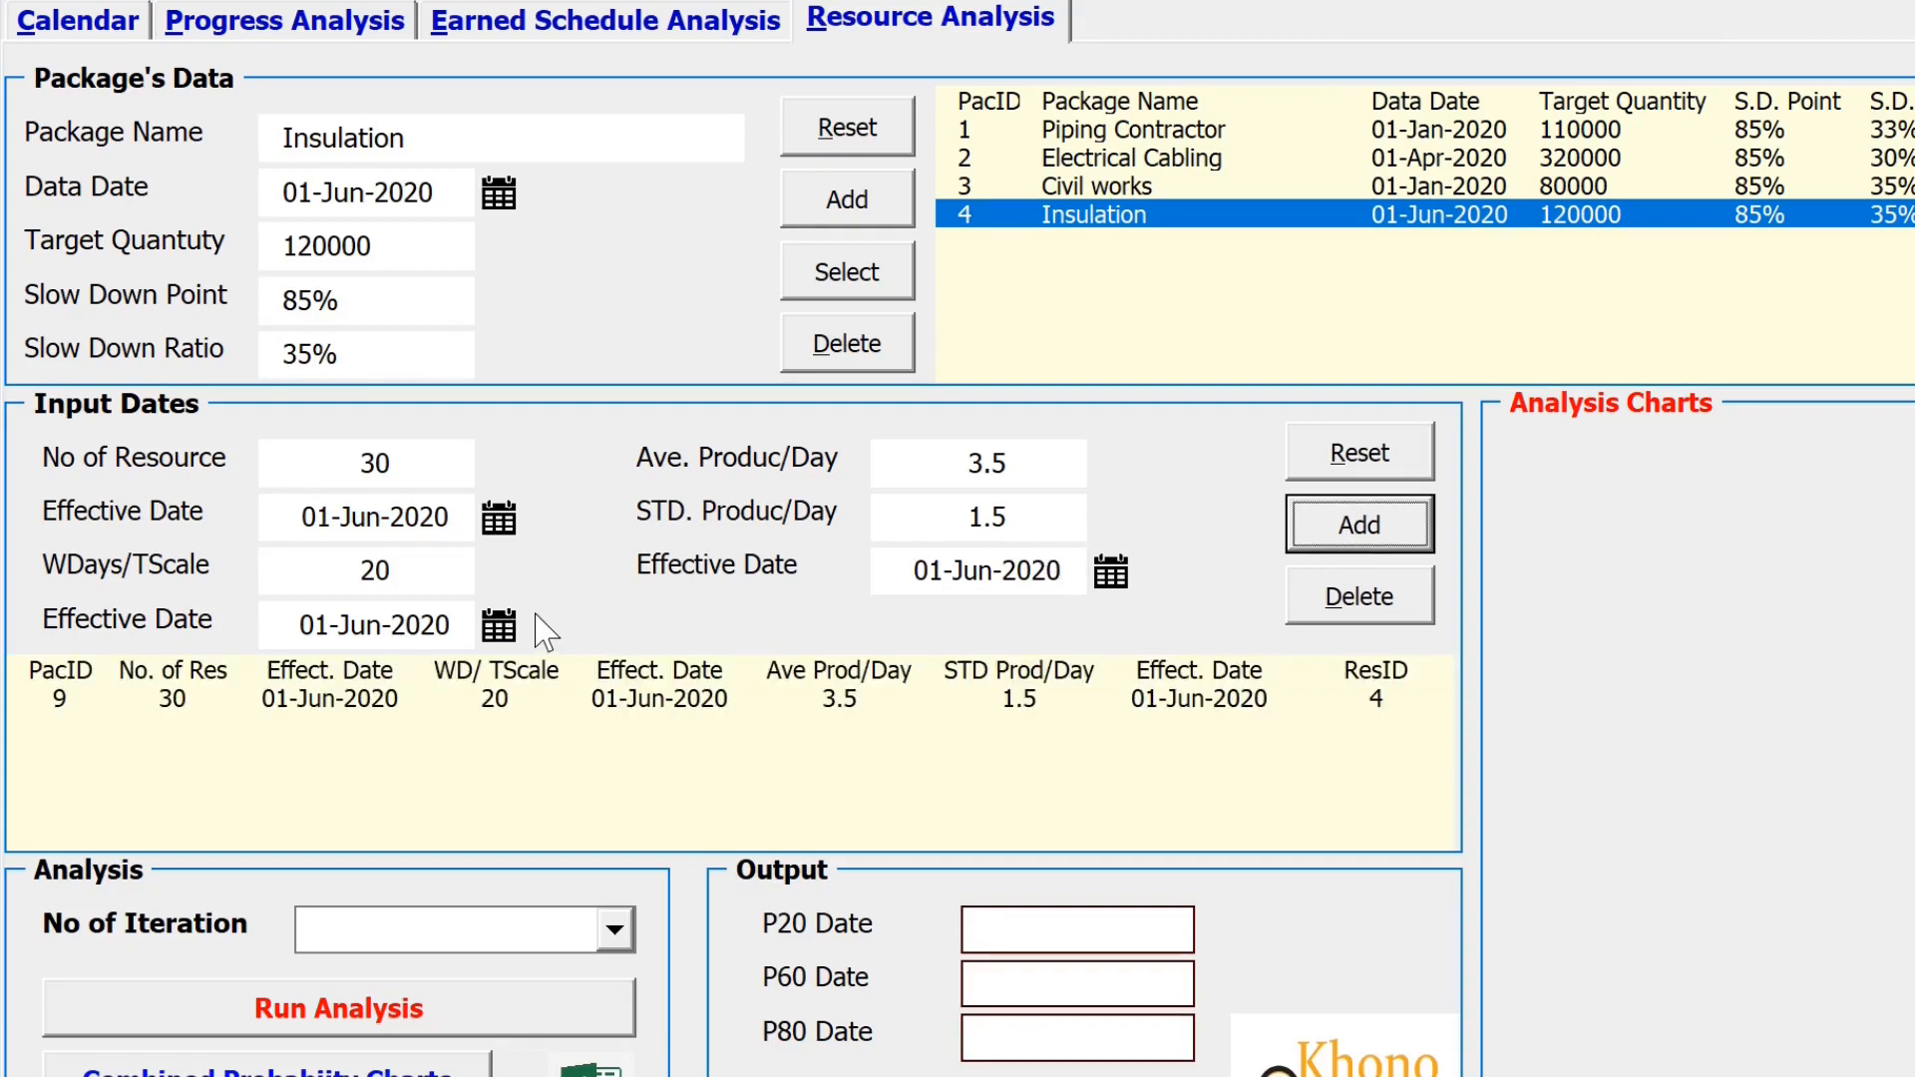
Step: Set the number of resources to 60 with effective date 03-Aug-2020 for the Insulation package's second entry
left_click(377, 464)
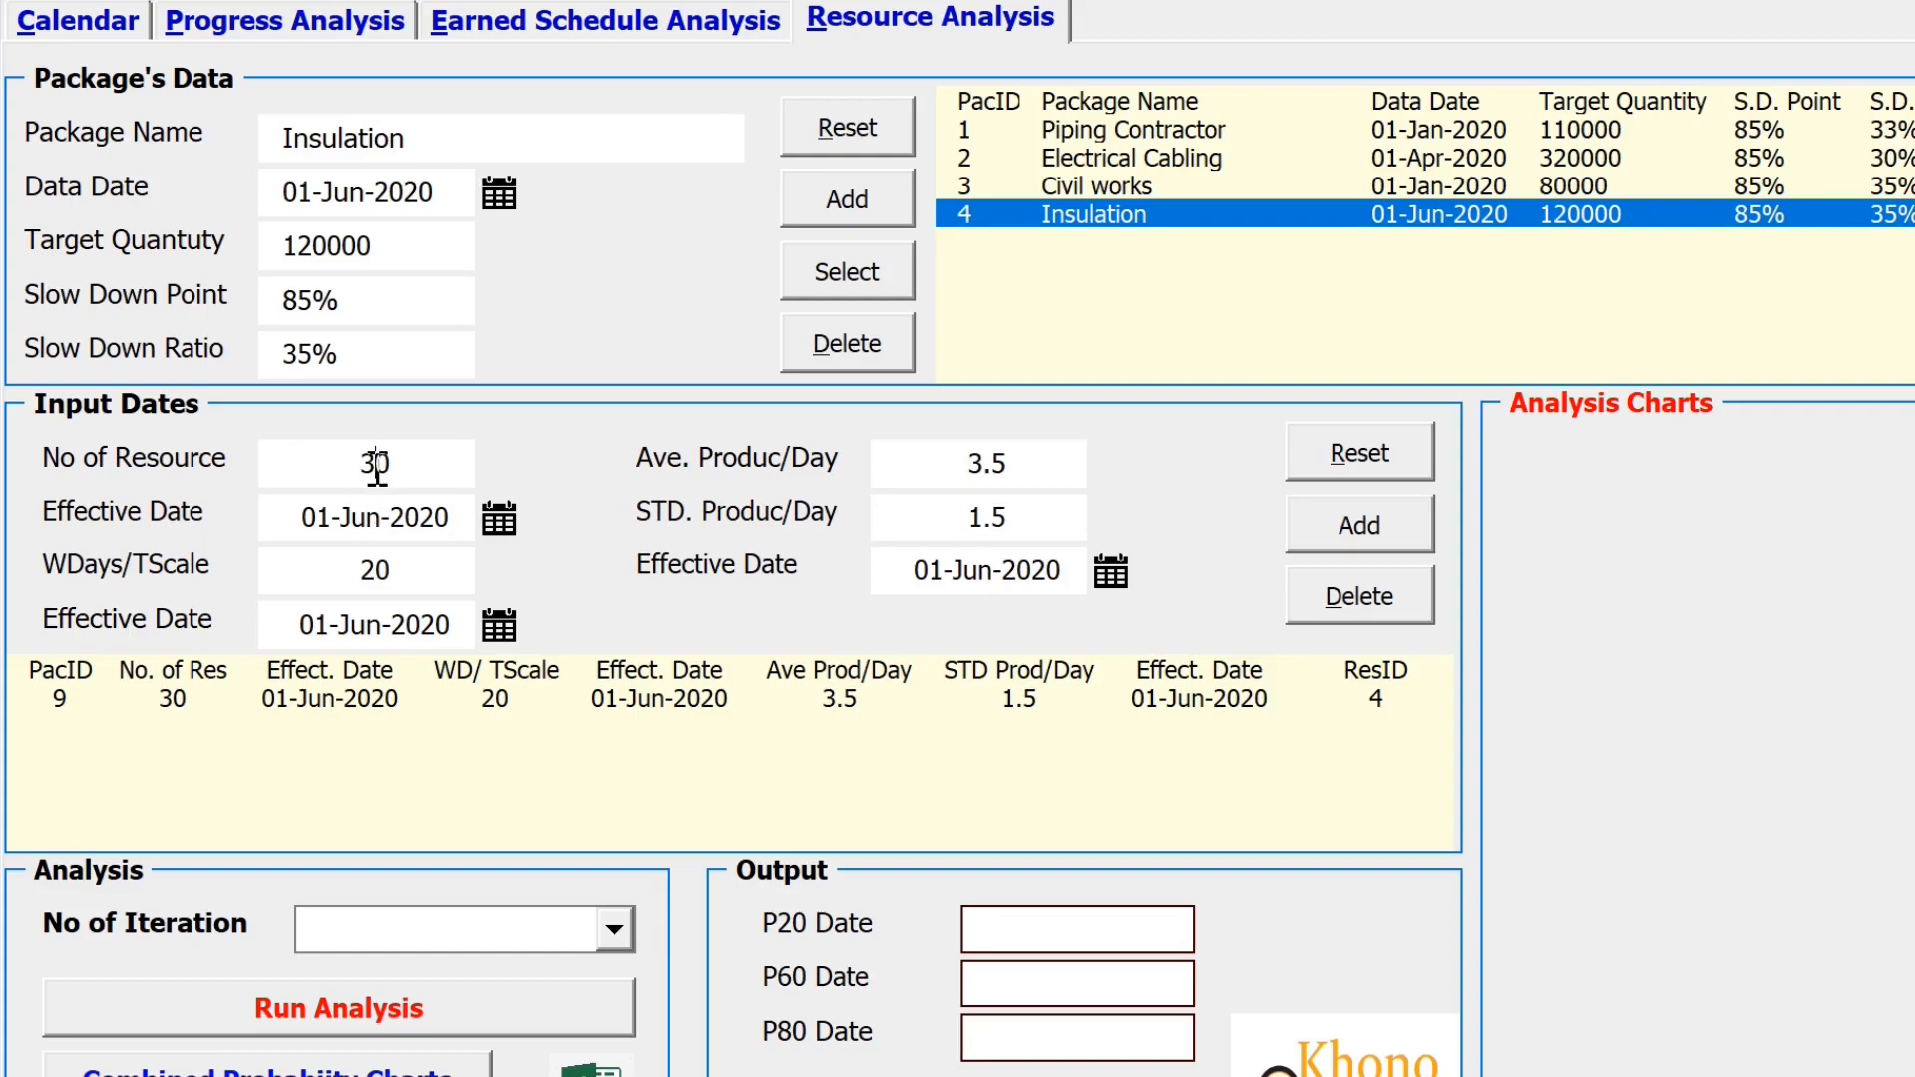
key("BackSpace")
type("6")
left_click(498, 518)
left_click(1626, 236)
left_click(1626, 235)
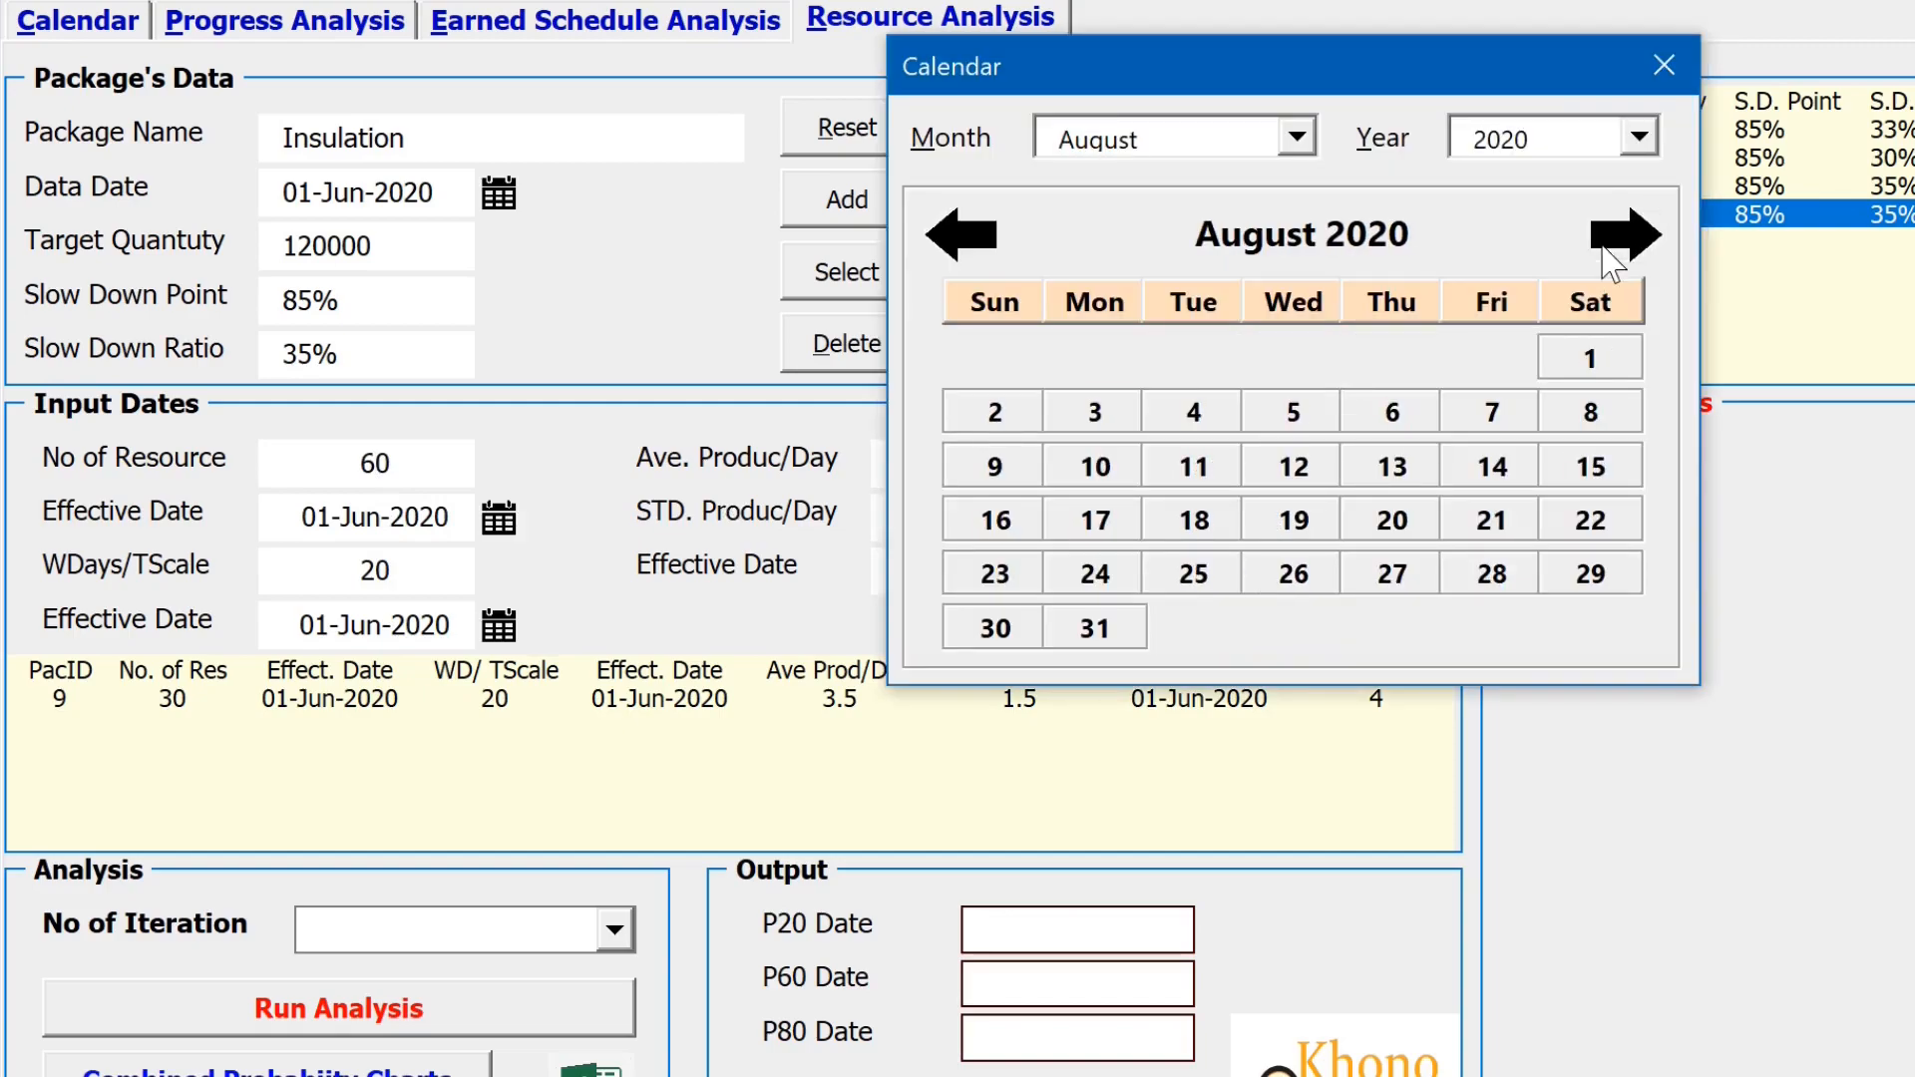
left_click(1094, 413)
Step: Set the working days per timescale to 24 with effective date 03-Aug-2020
left_click_drag(415, 569, 239, 594)
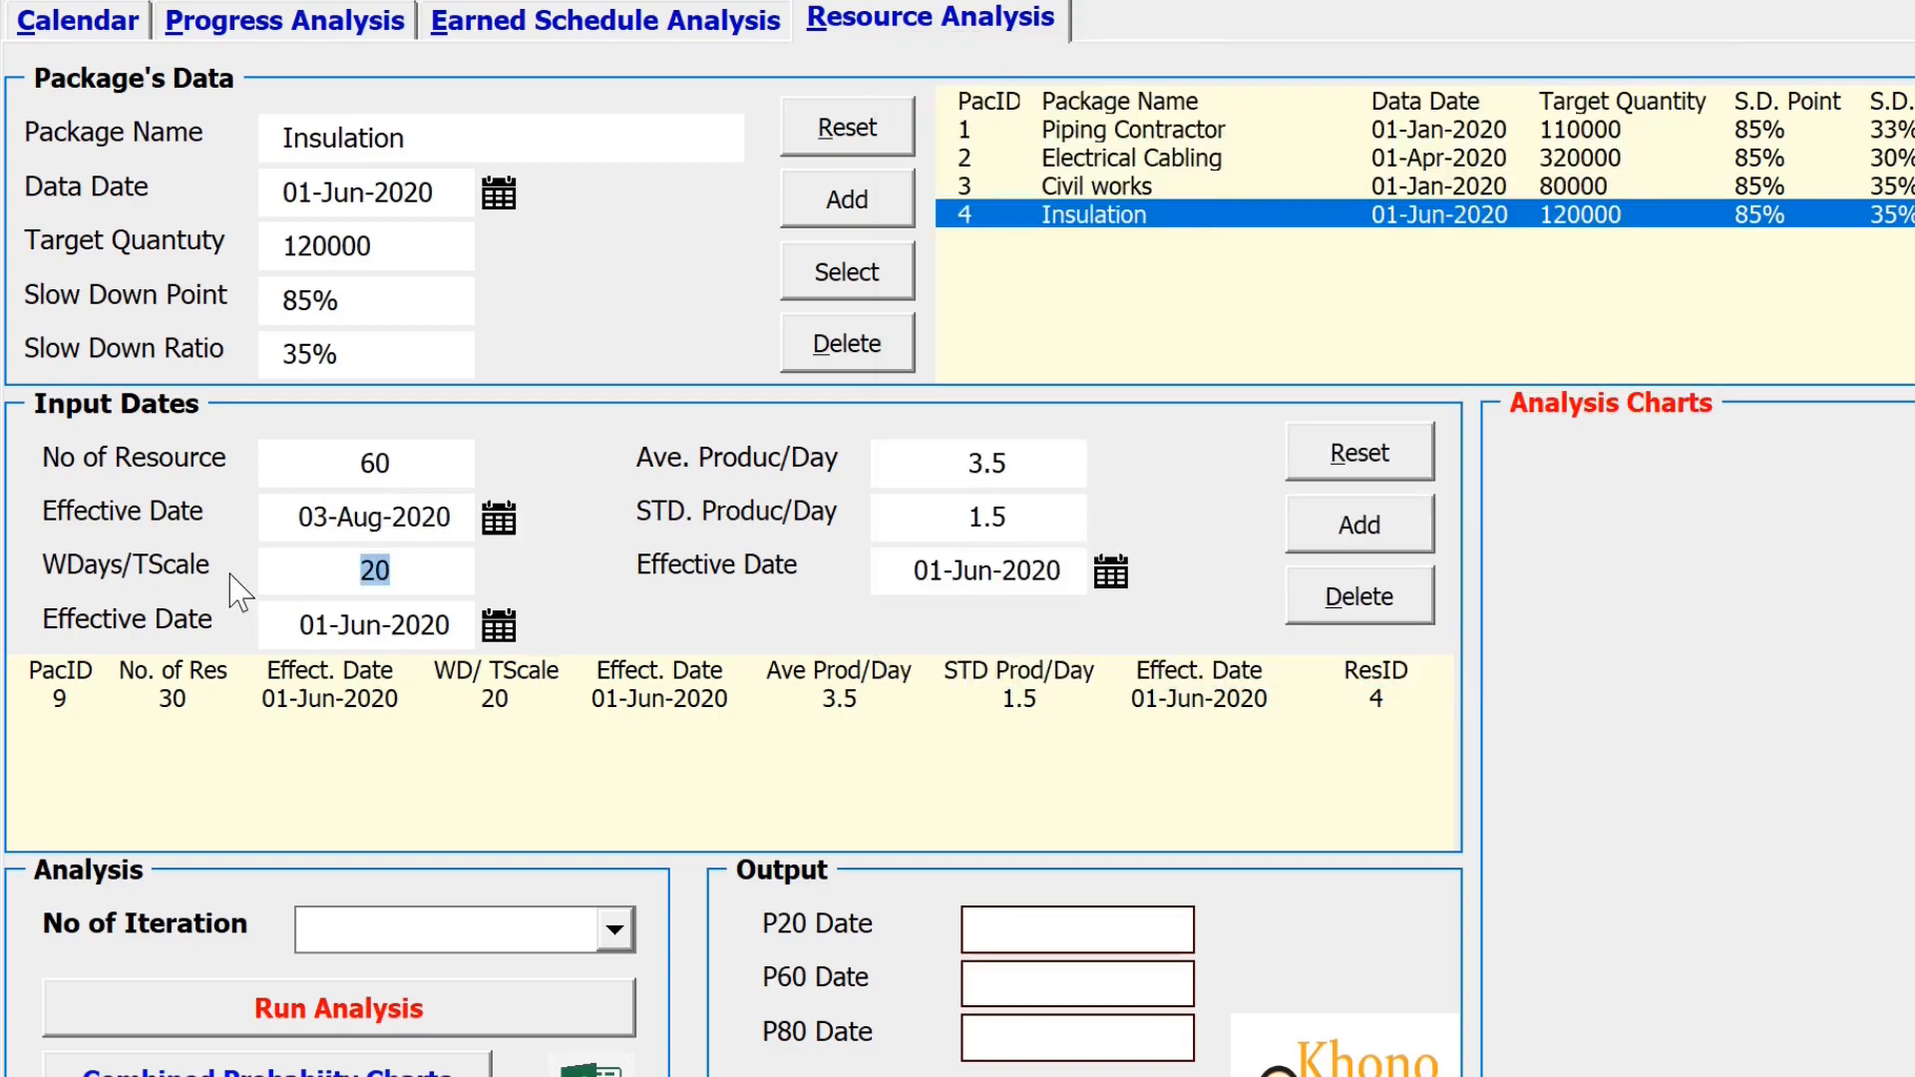
type("24")
left_click(496, 634)
left_click(1623, 238)
left_click(1624, 237)
left_click(1094, 413)
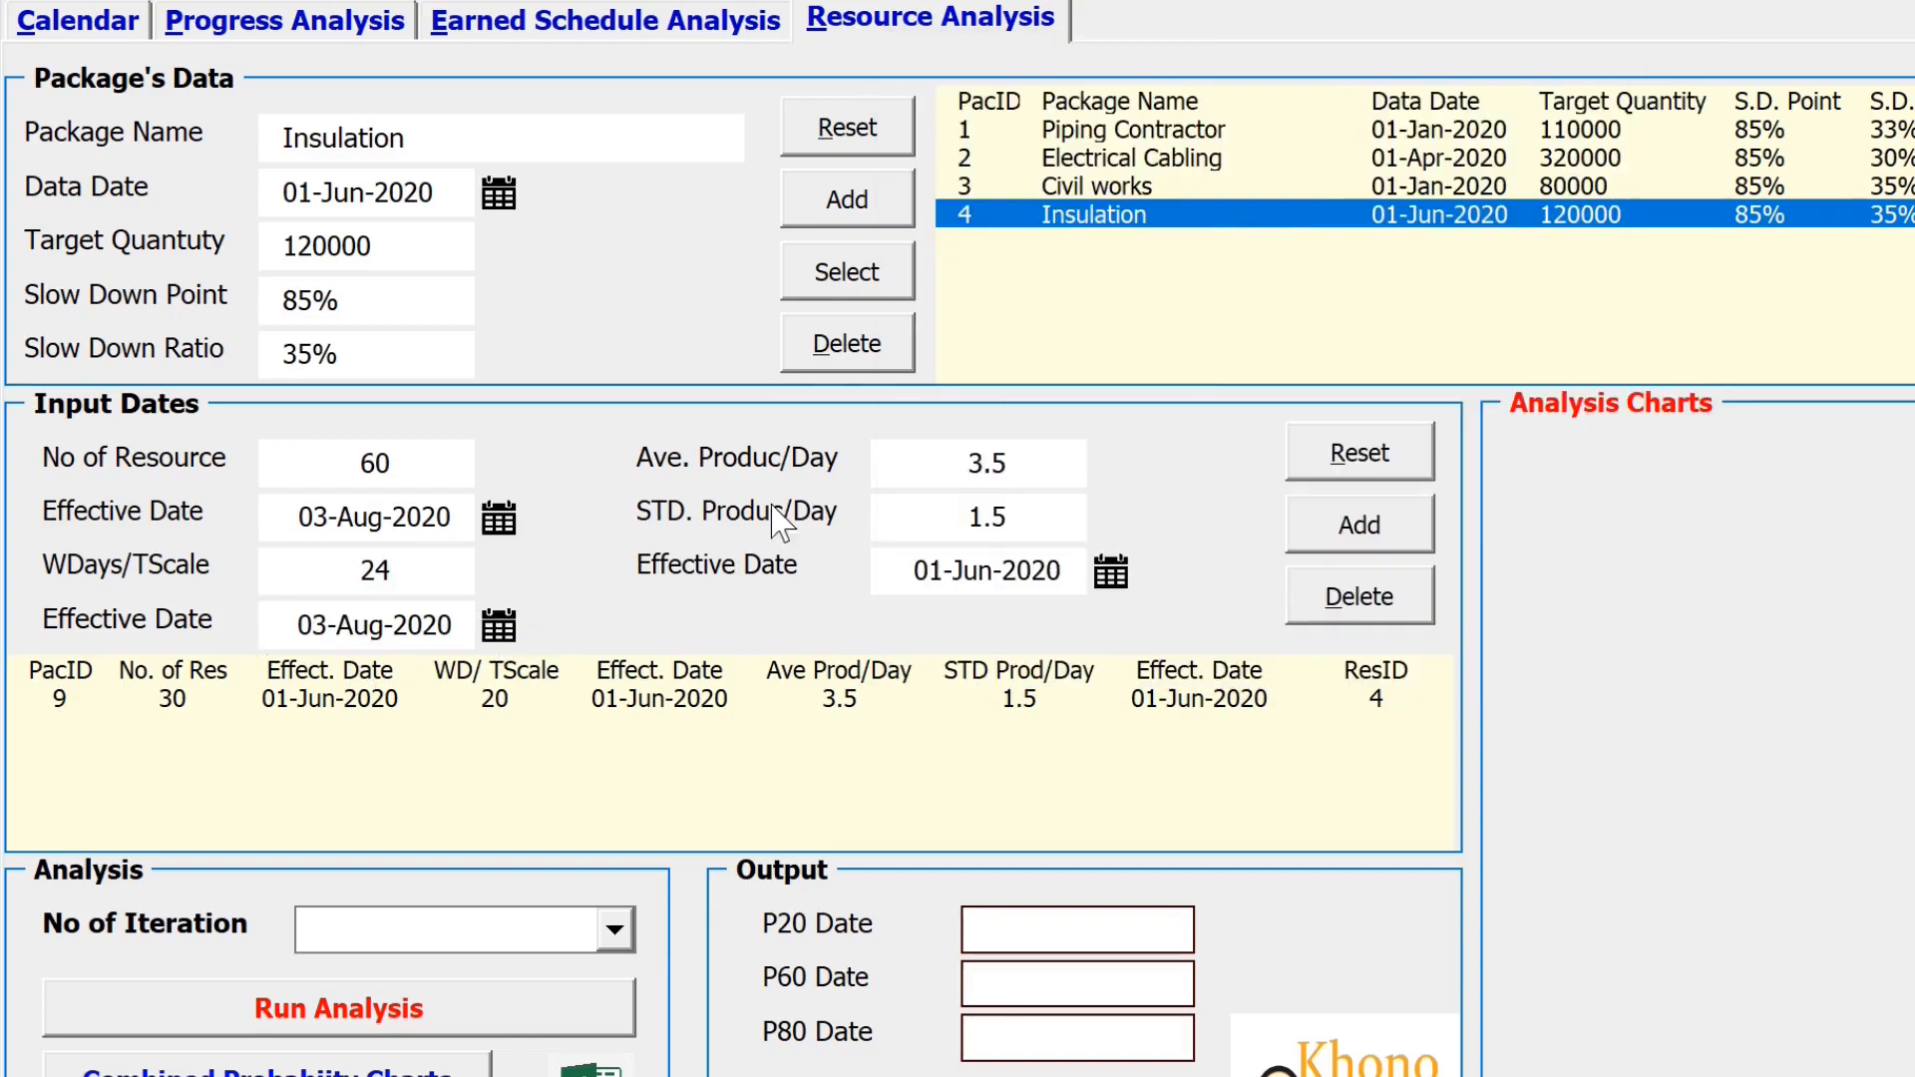
Step: Clear the average productivity, standard deviation and their effective date, and add the 60-resource entry
left_click_drag(1017, 463, 864, 480)
key("BackSpace")
left_click_drag(1022, 516, 898, 529)
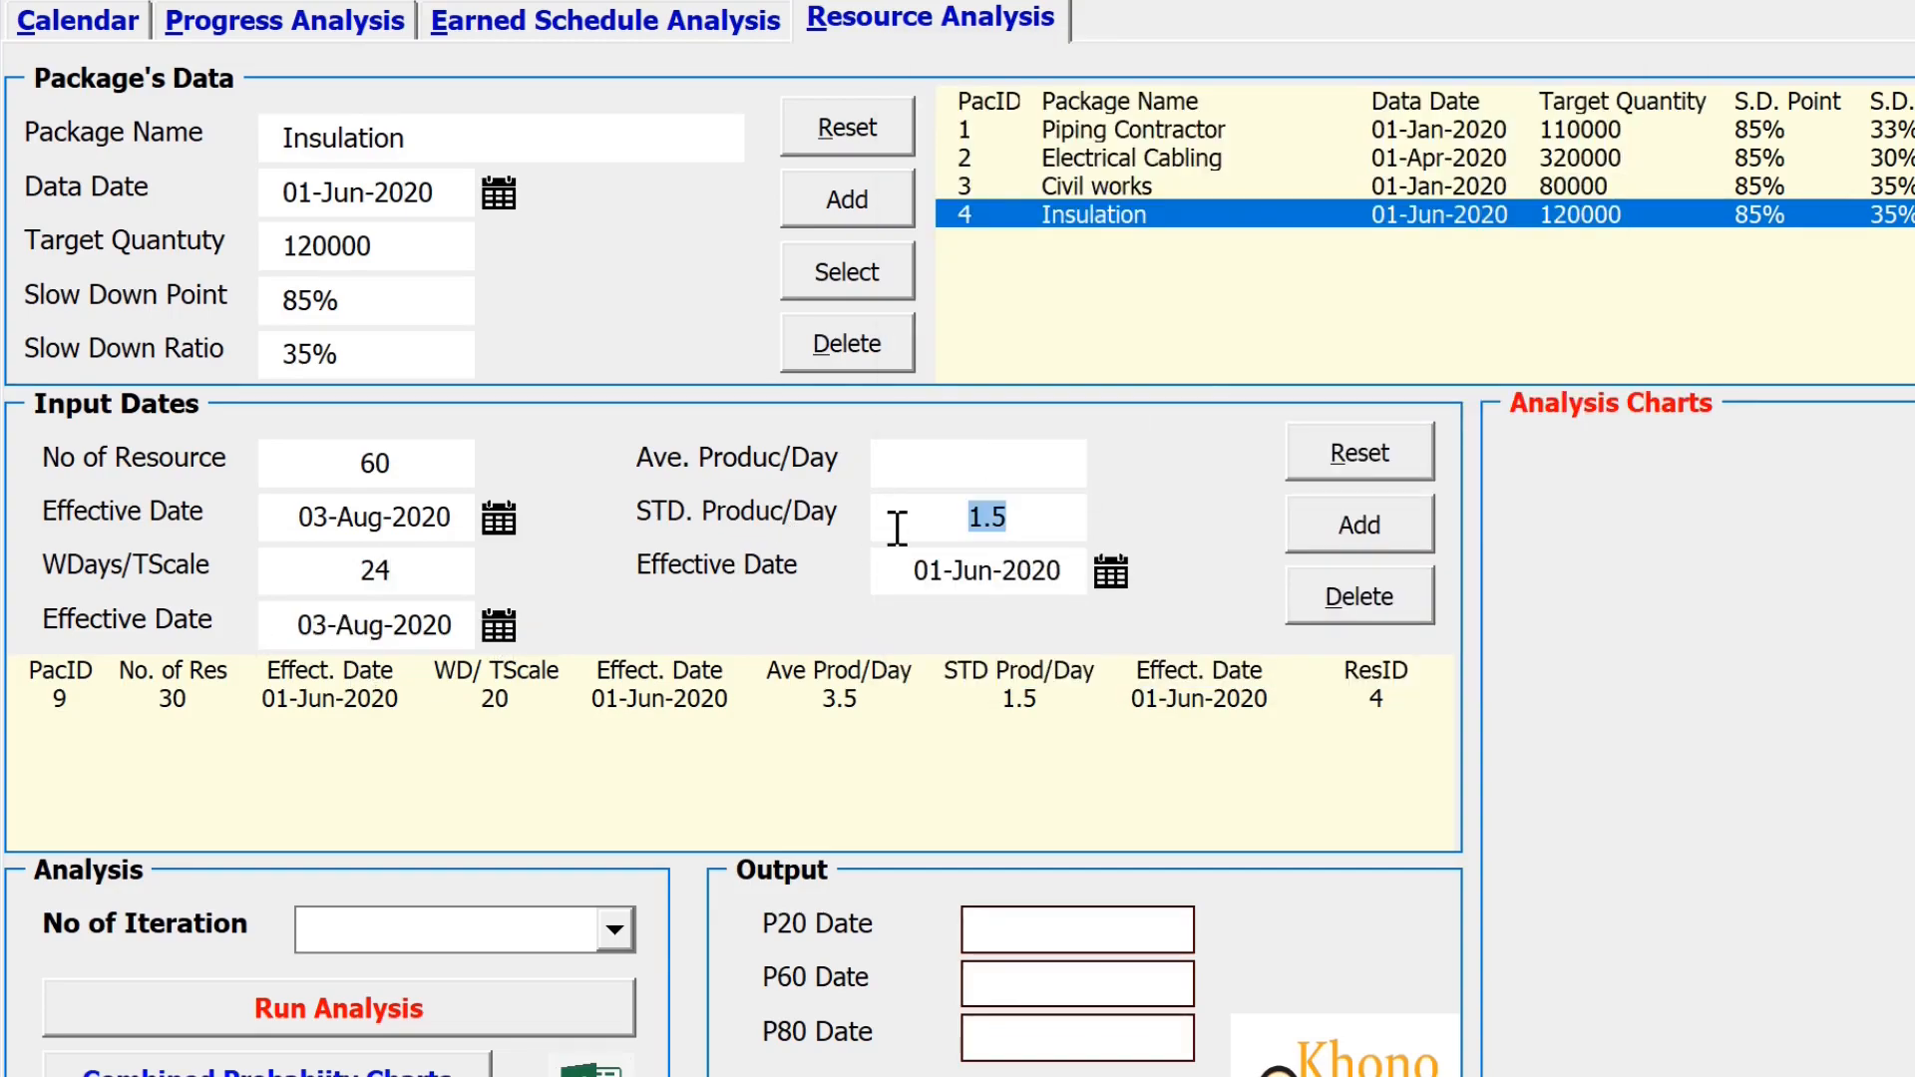
key("BackSpace")
left_click_drag(1077, 571, 884, 572)
key("BackSpace")
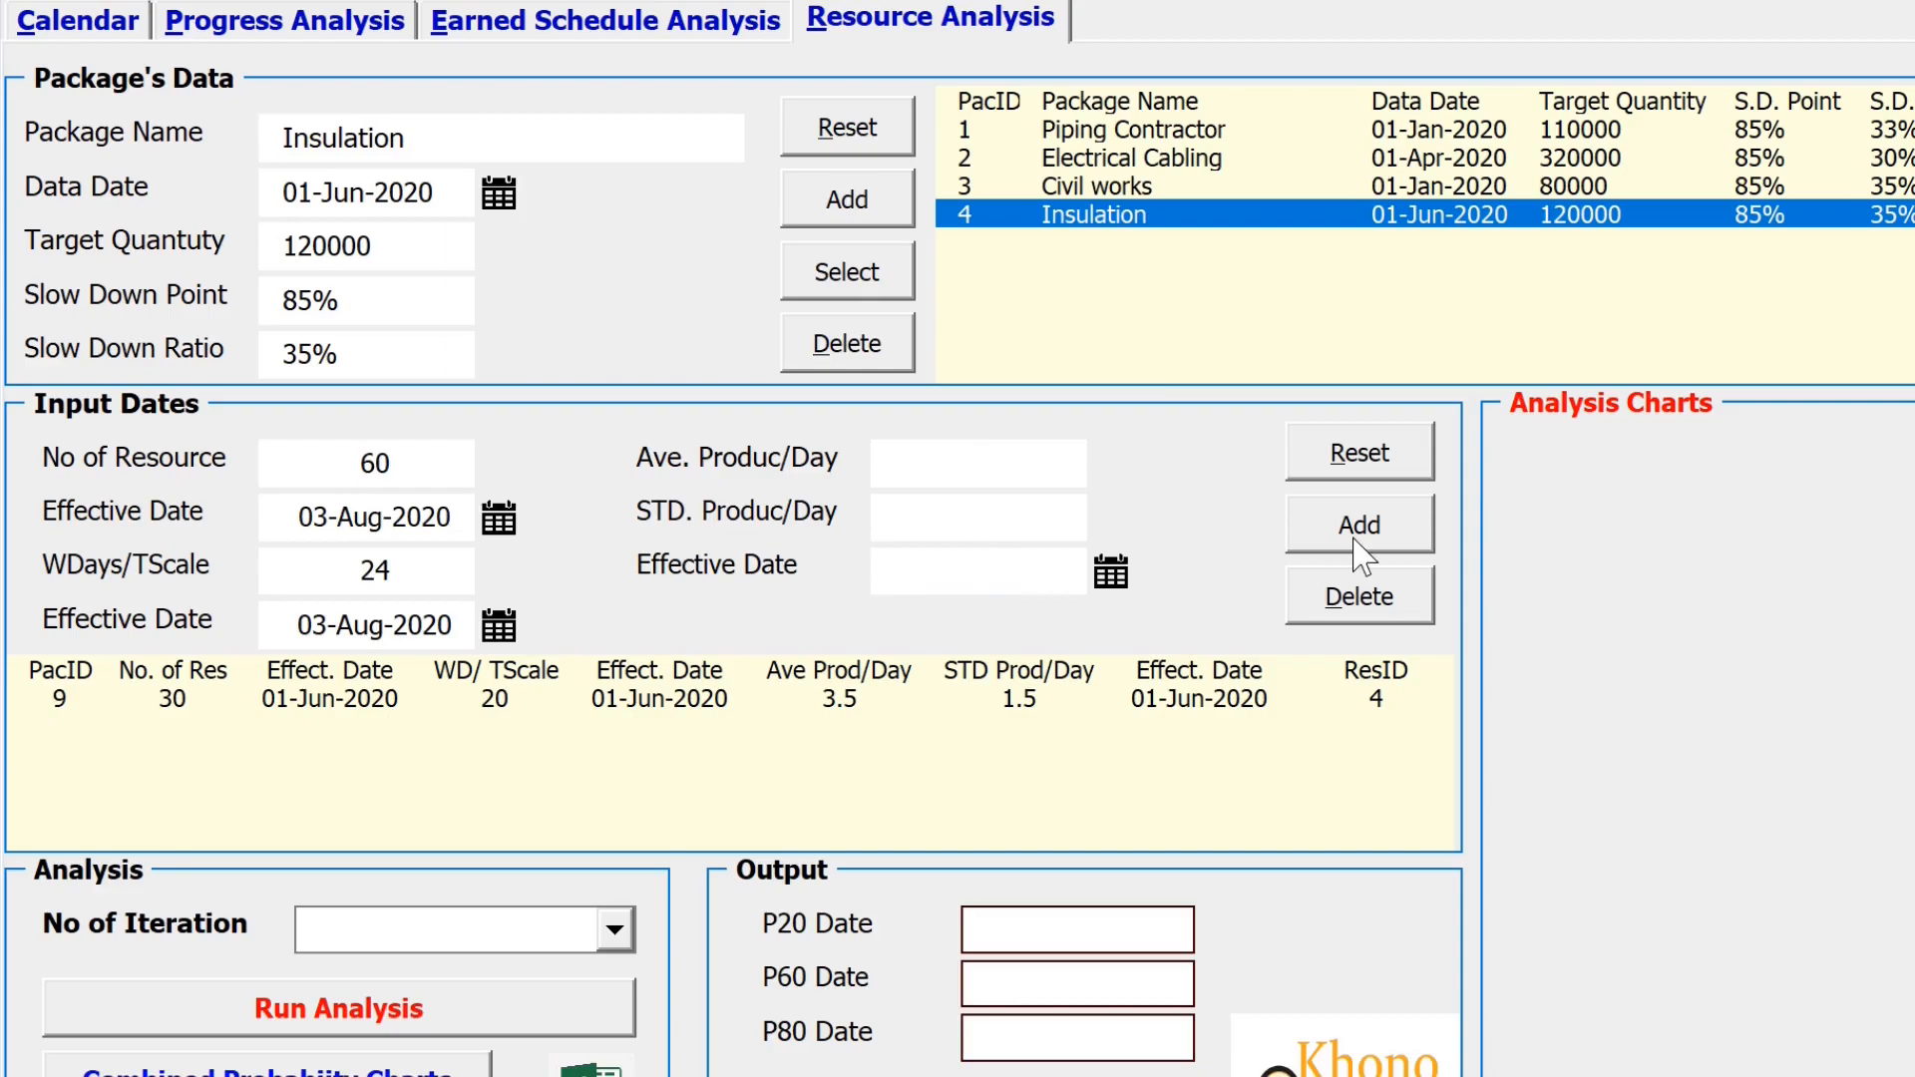
left_click(1359, 541)
Step: Set the number of resources to 100 with effective date 01-Oct-2020 for the third entry
left_click_drag(376, 461, 355, 475)
type("100")
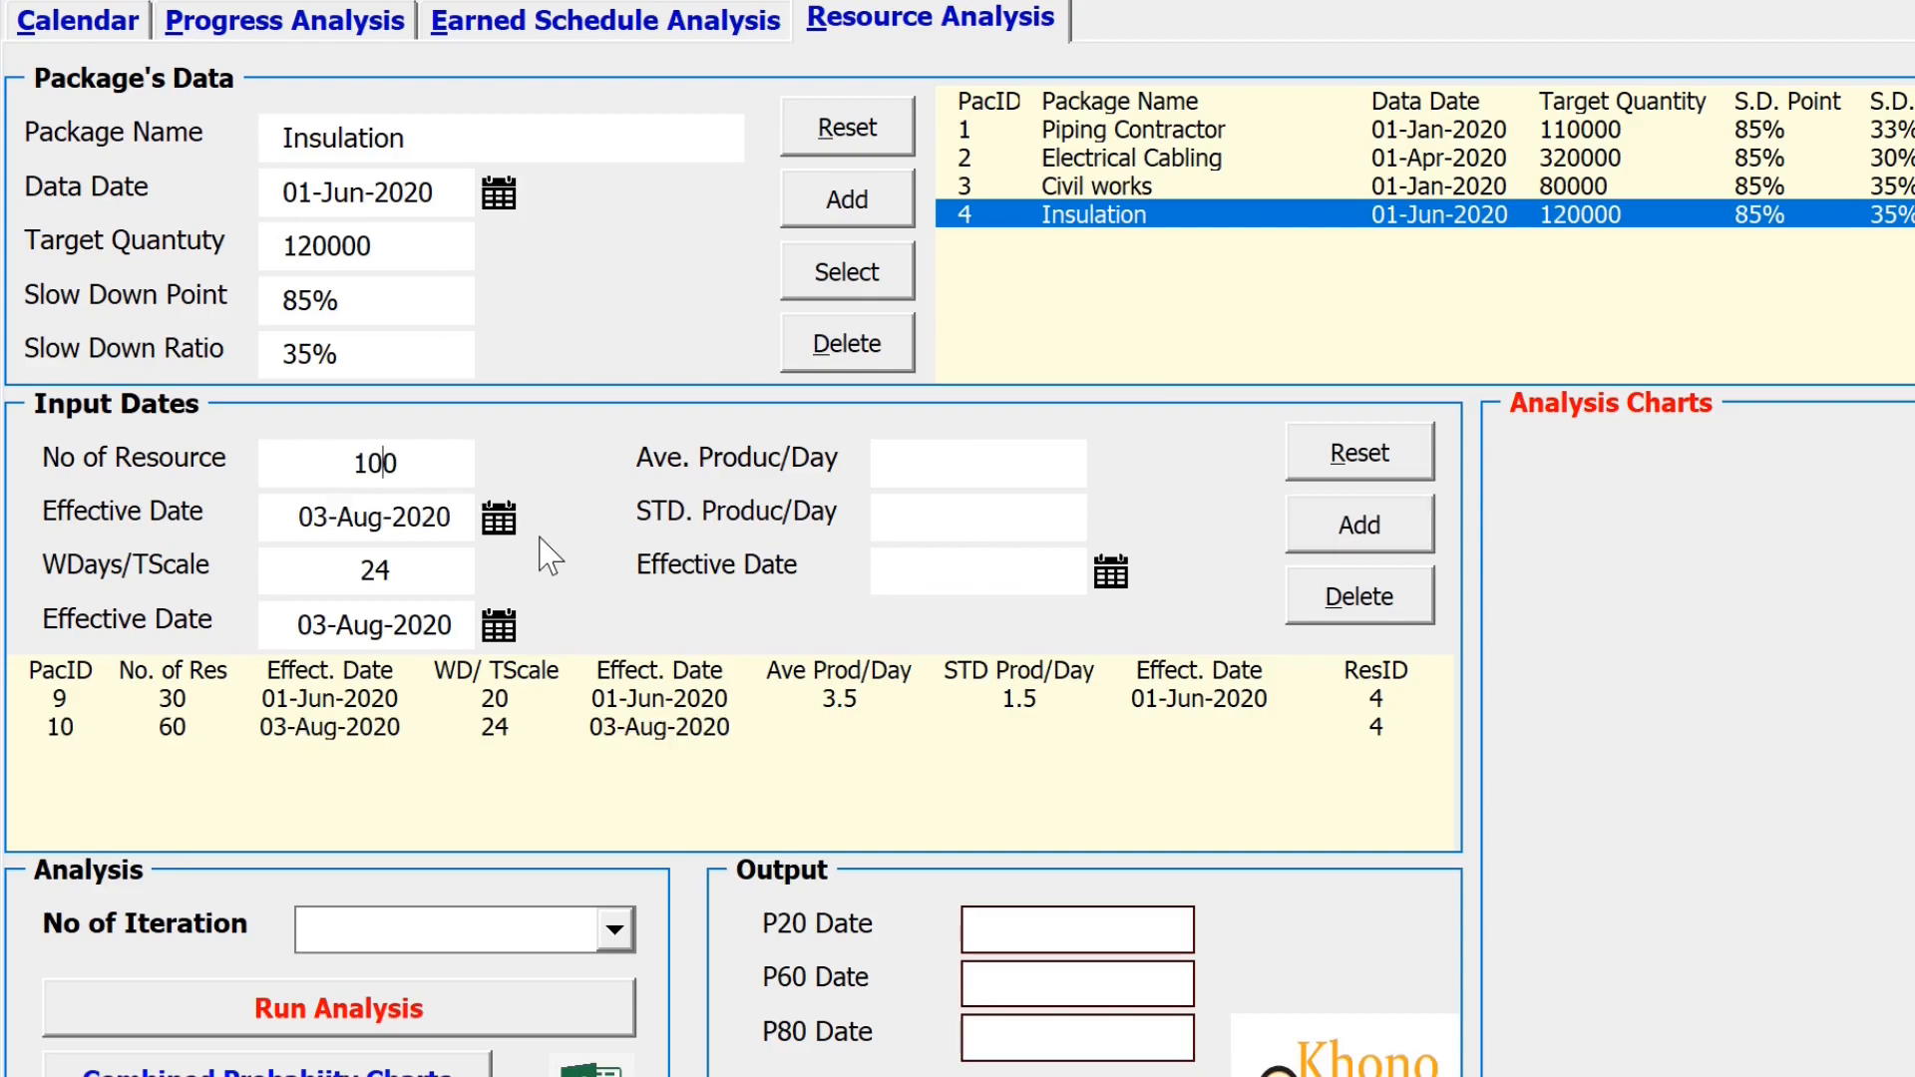
left_click(509, 517)
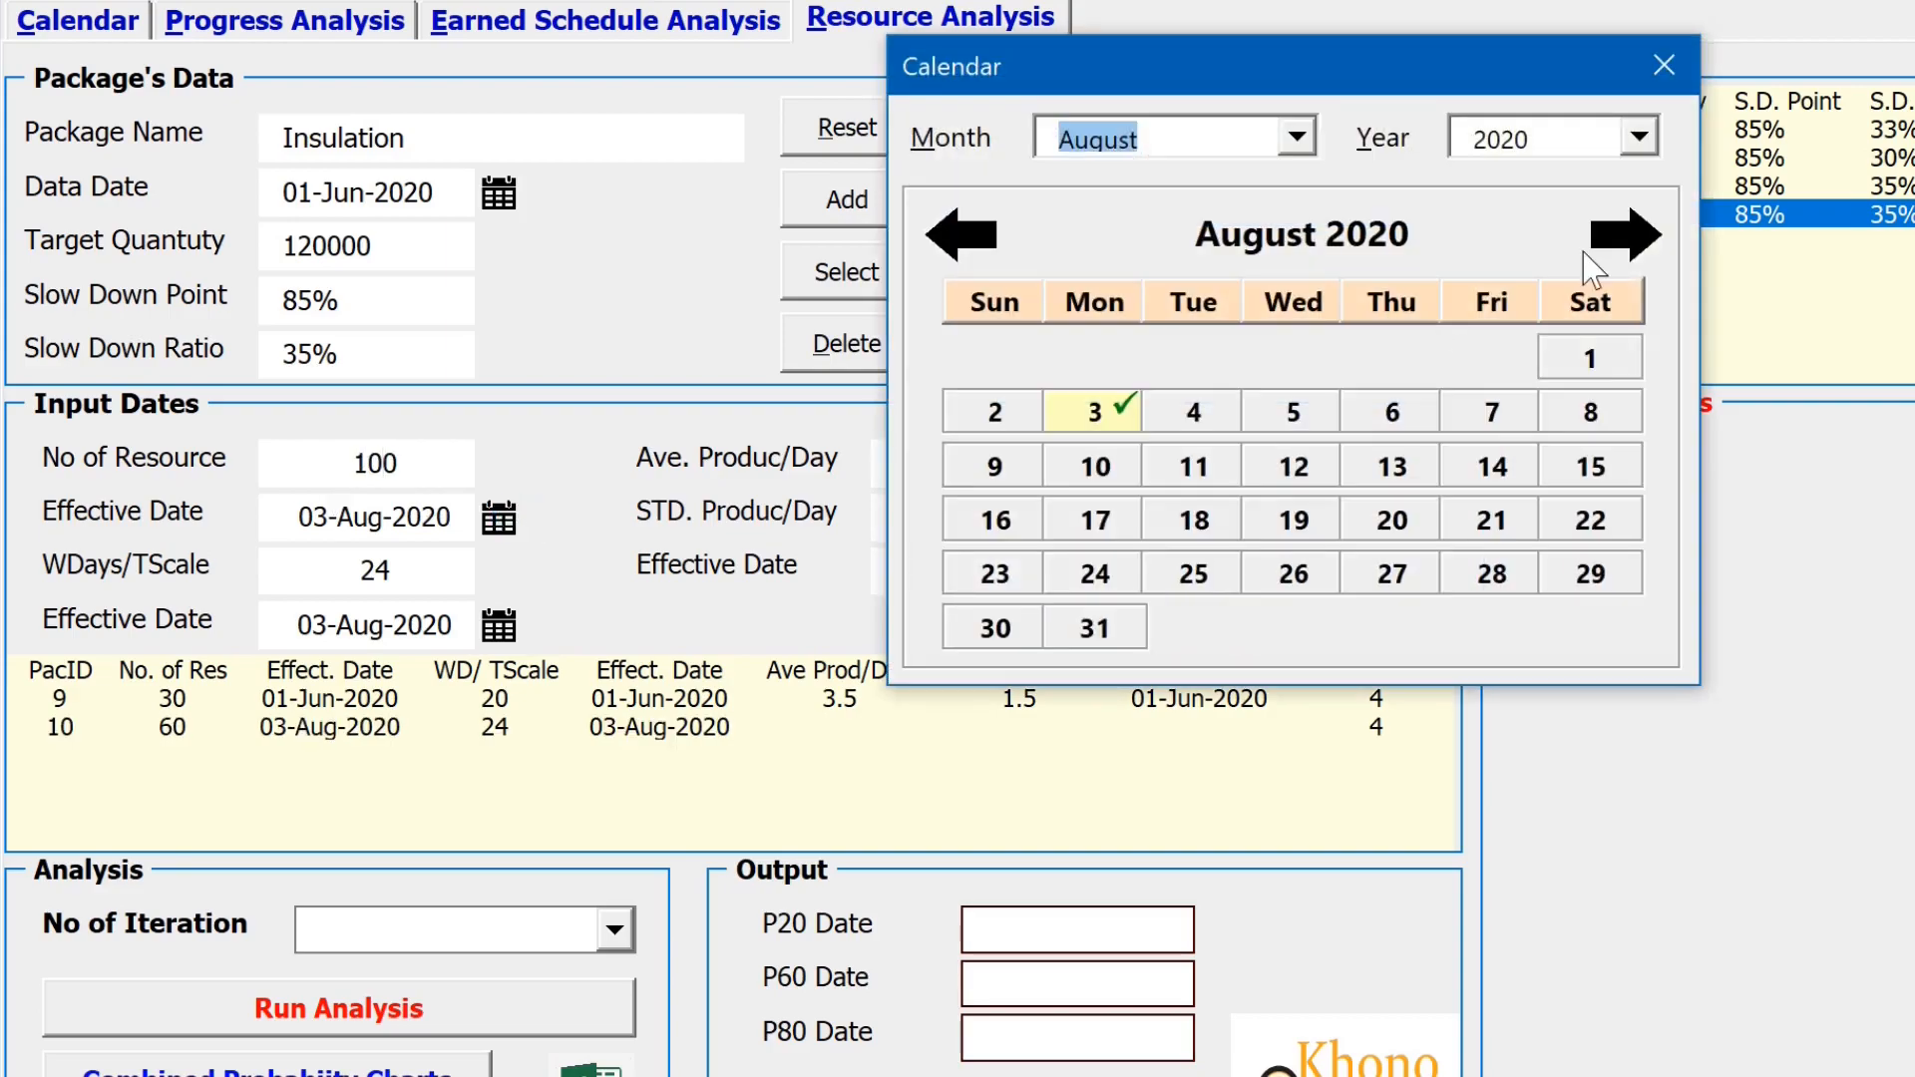
left_click(1620, 241)
left_click(1620, 242)
left_click(1391, 361)
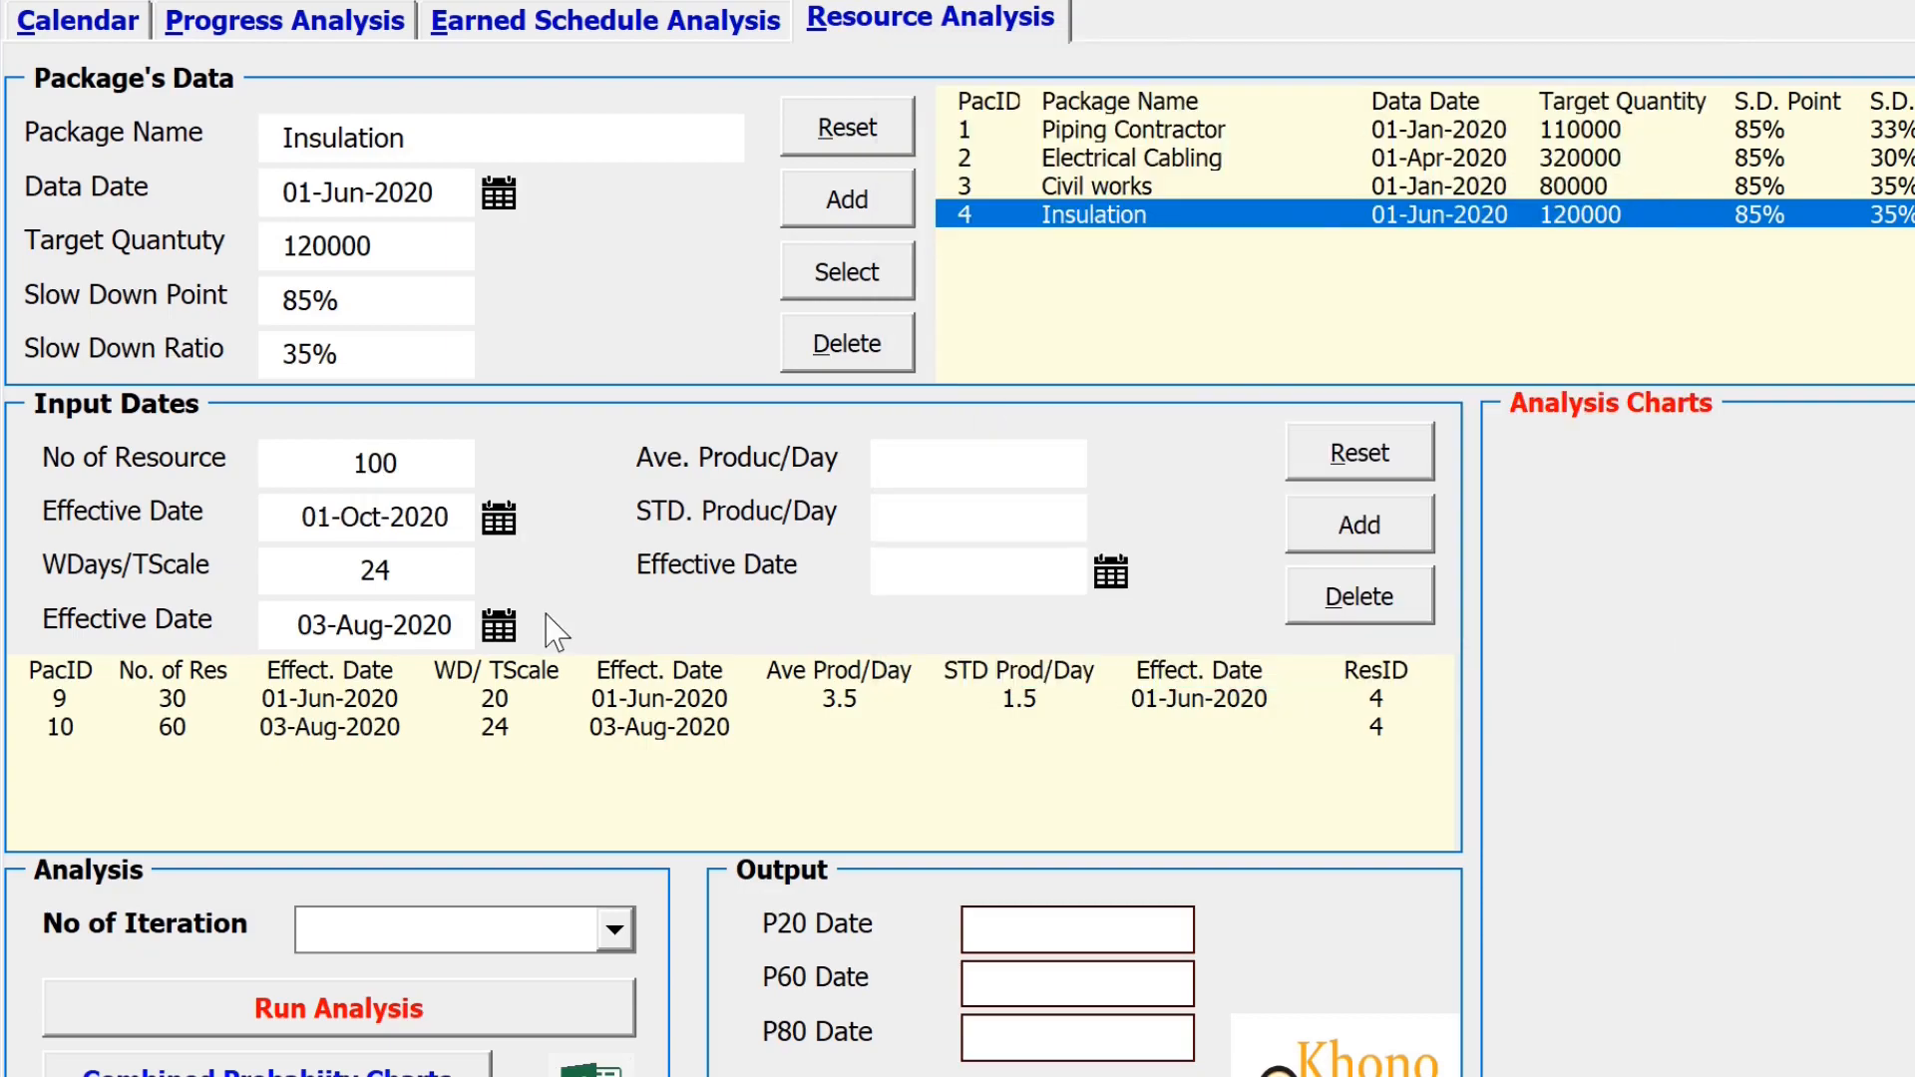
Step: Clear the working days per timescale and their effective date, and add the 100-resource entry
left_click_drag(402, 568, 256, 586)
key("BackSpace")
left_click_drag(458, 628, 235, 647)
key("BackSpace")
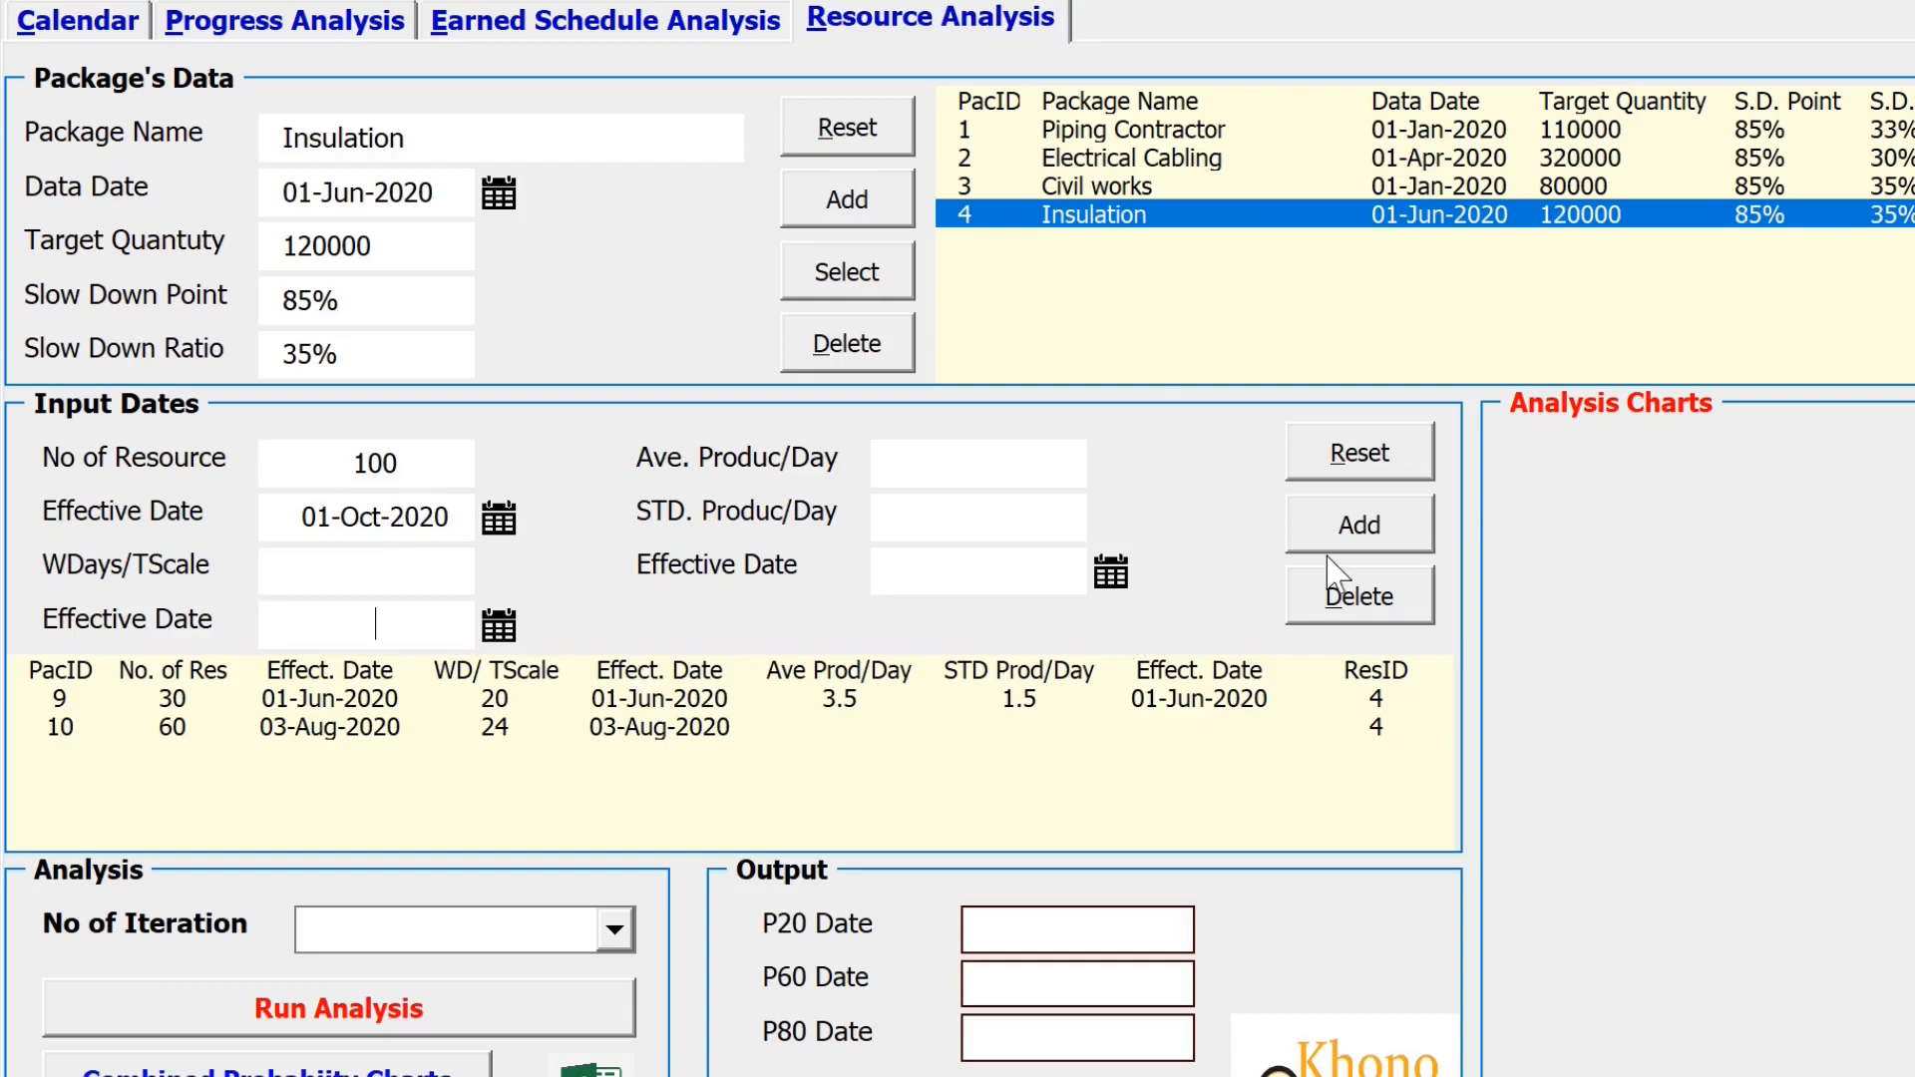
left_click(1363, 525)
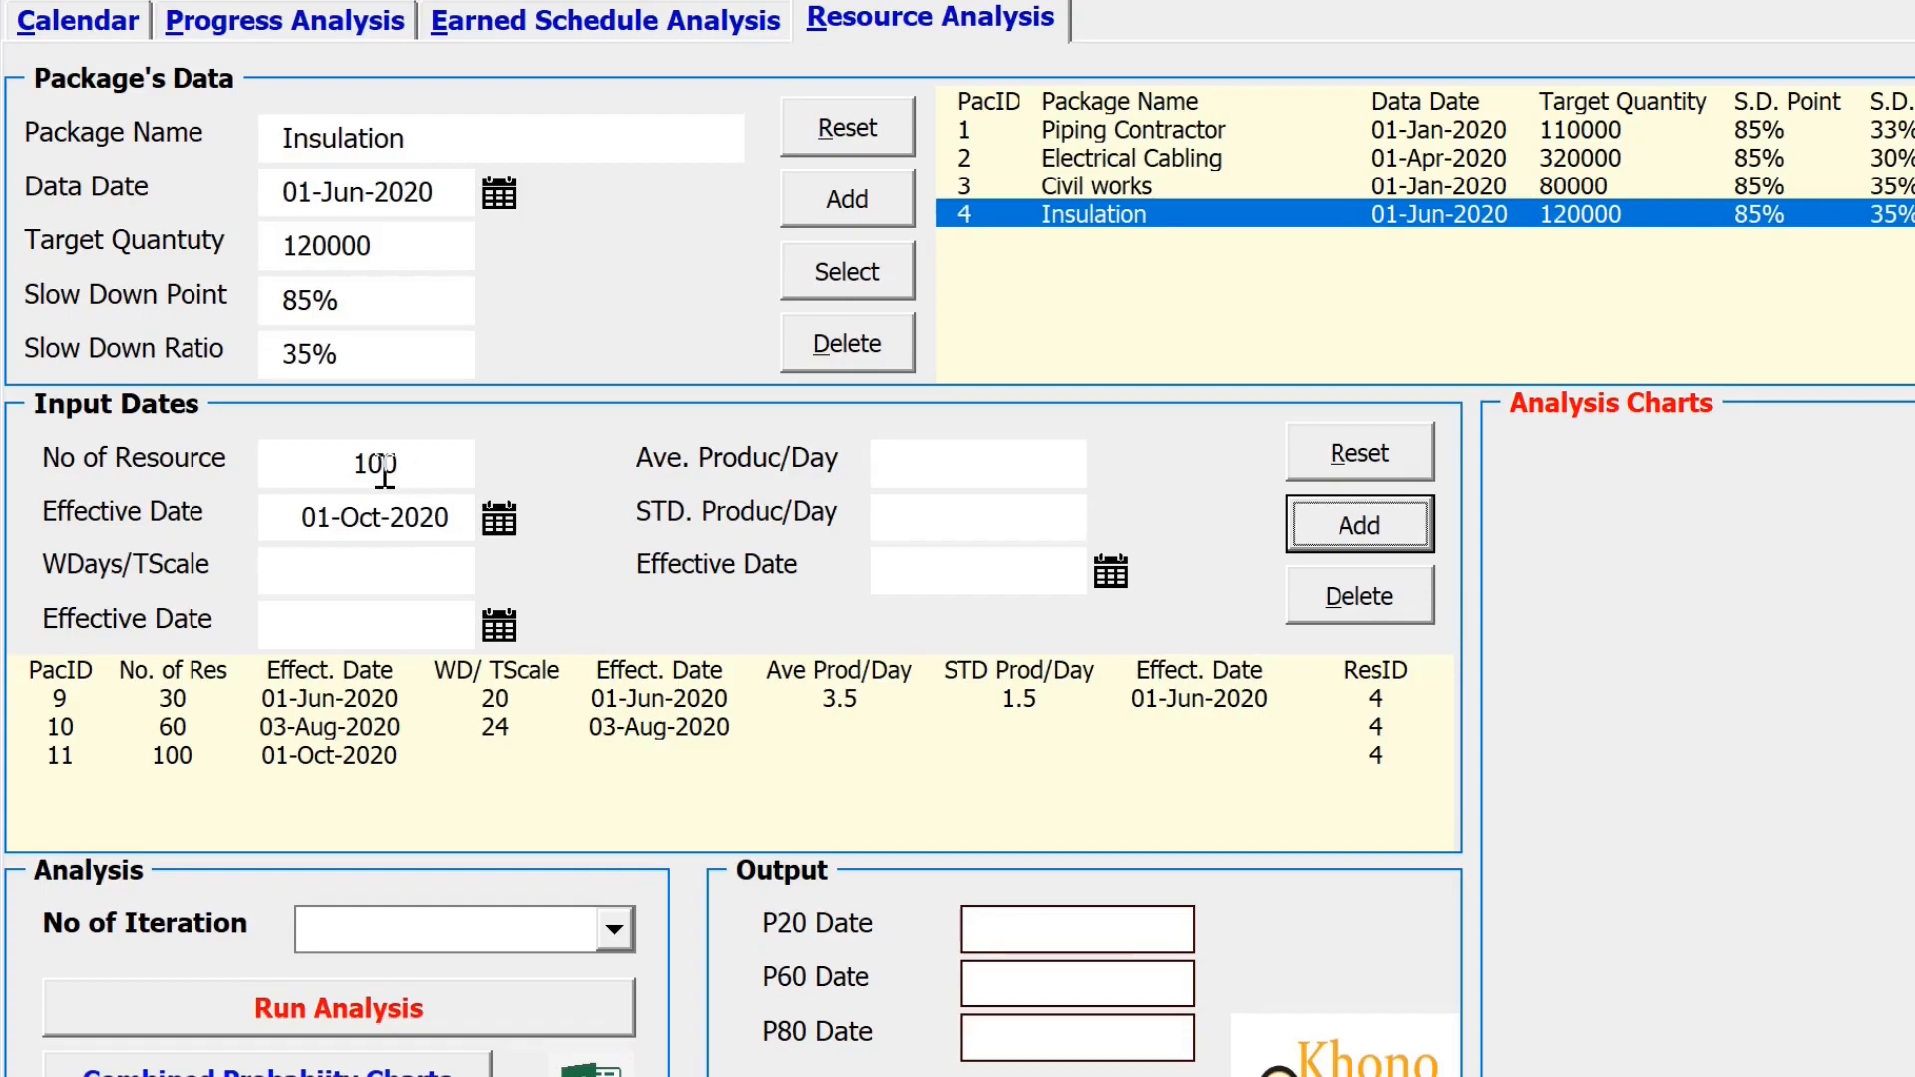
Step: Add a fourth Insulation entry with 50 resources and effective date 01-Jun-2021
left_click_drag(385, 469, 332, 489)
type("50")
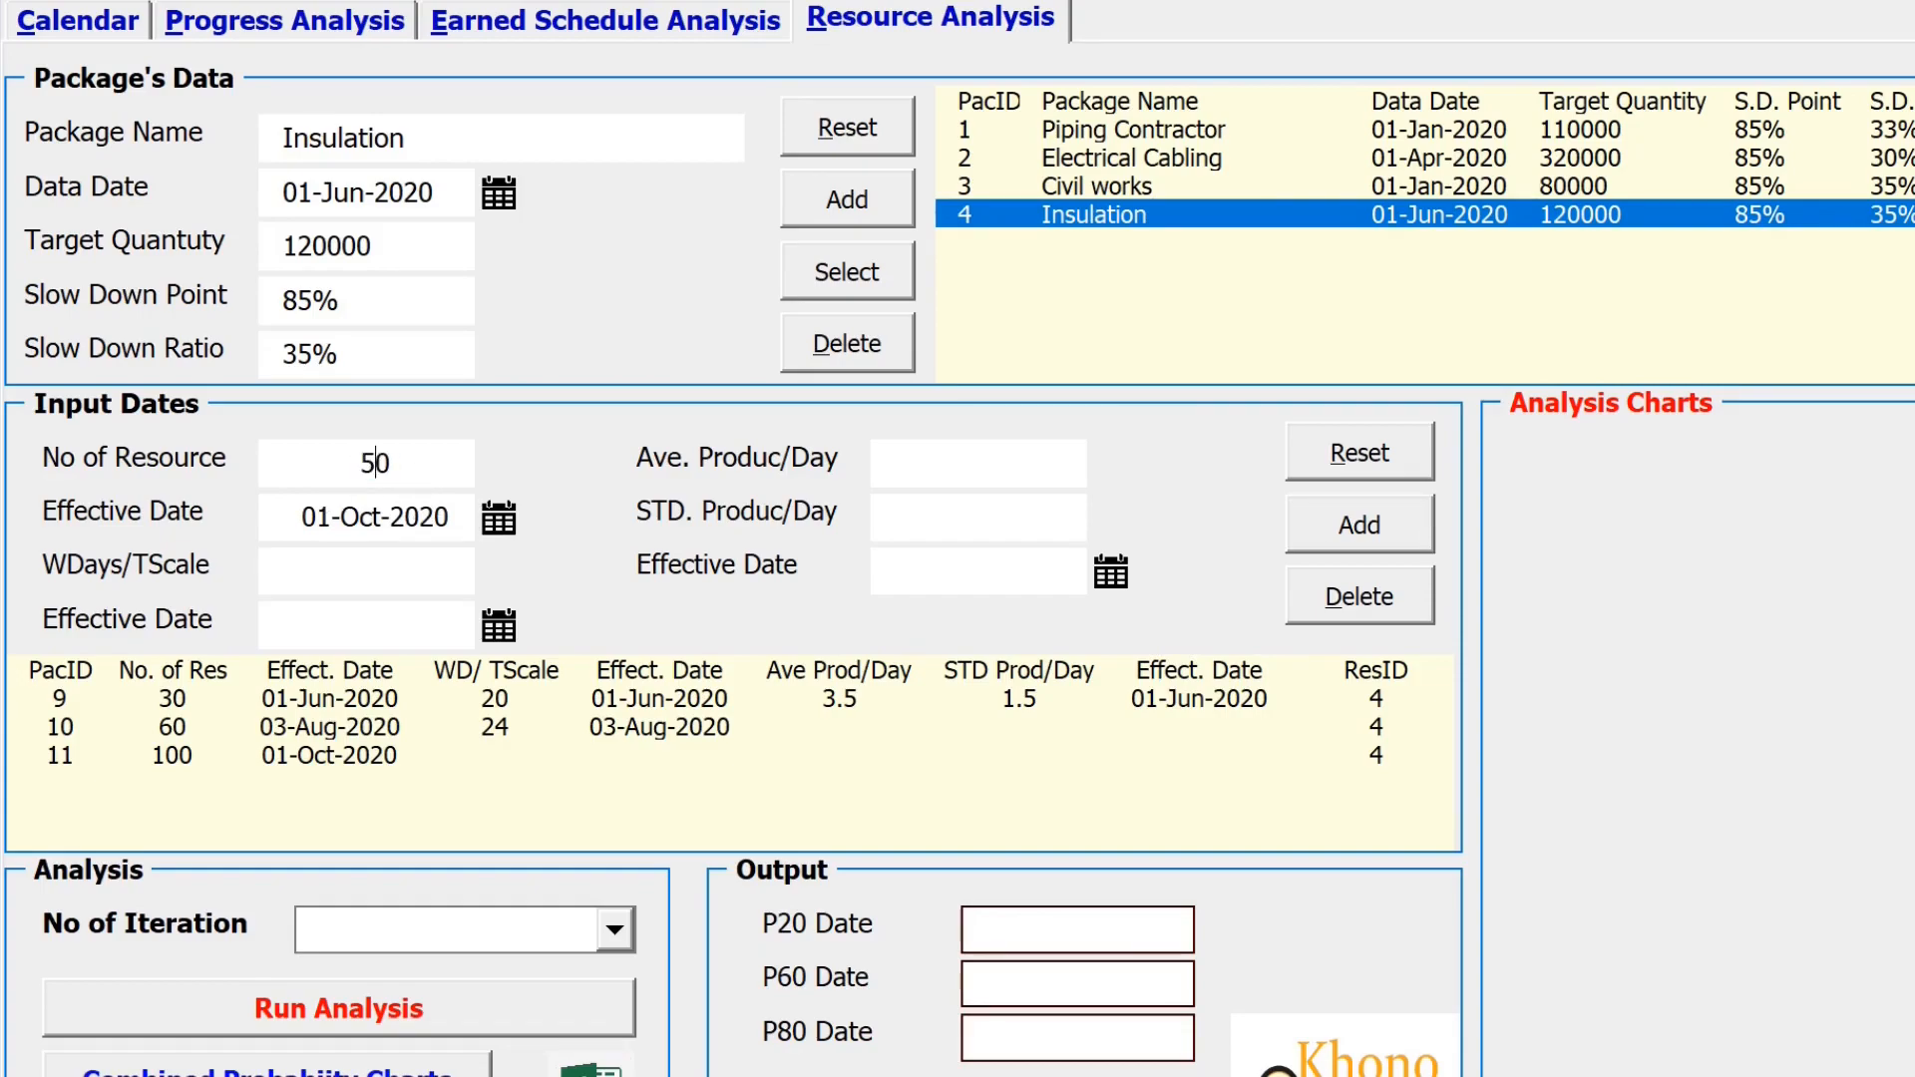
left_click(507, 532)
left_click(1637, 140)
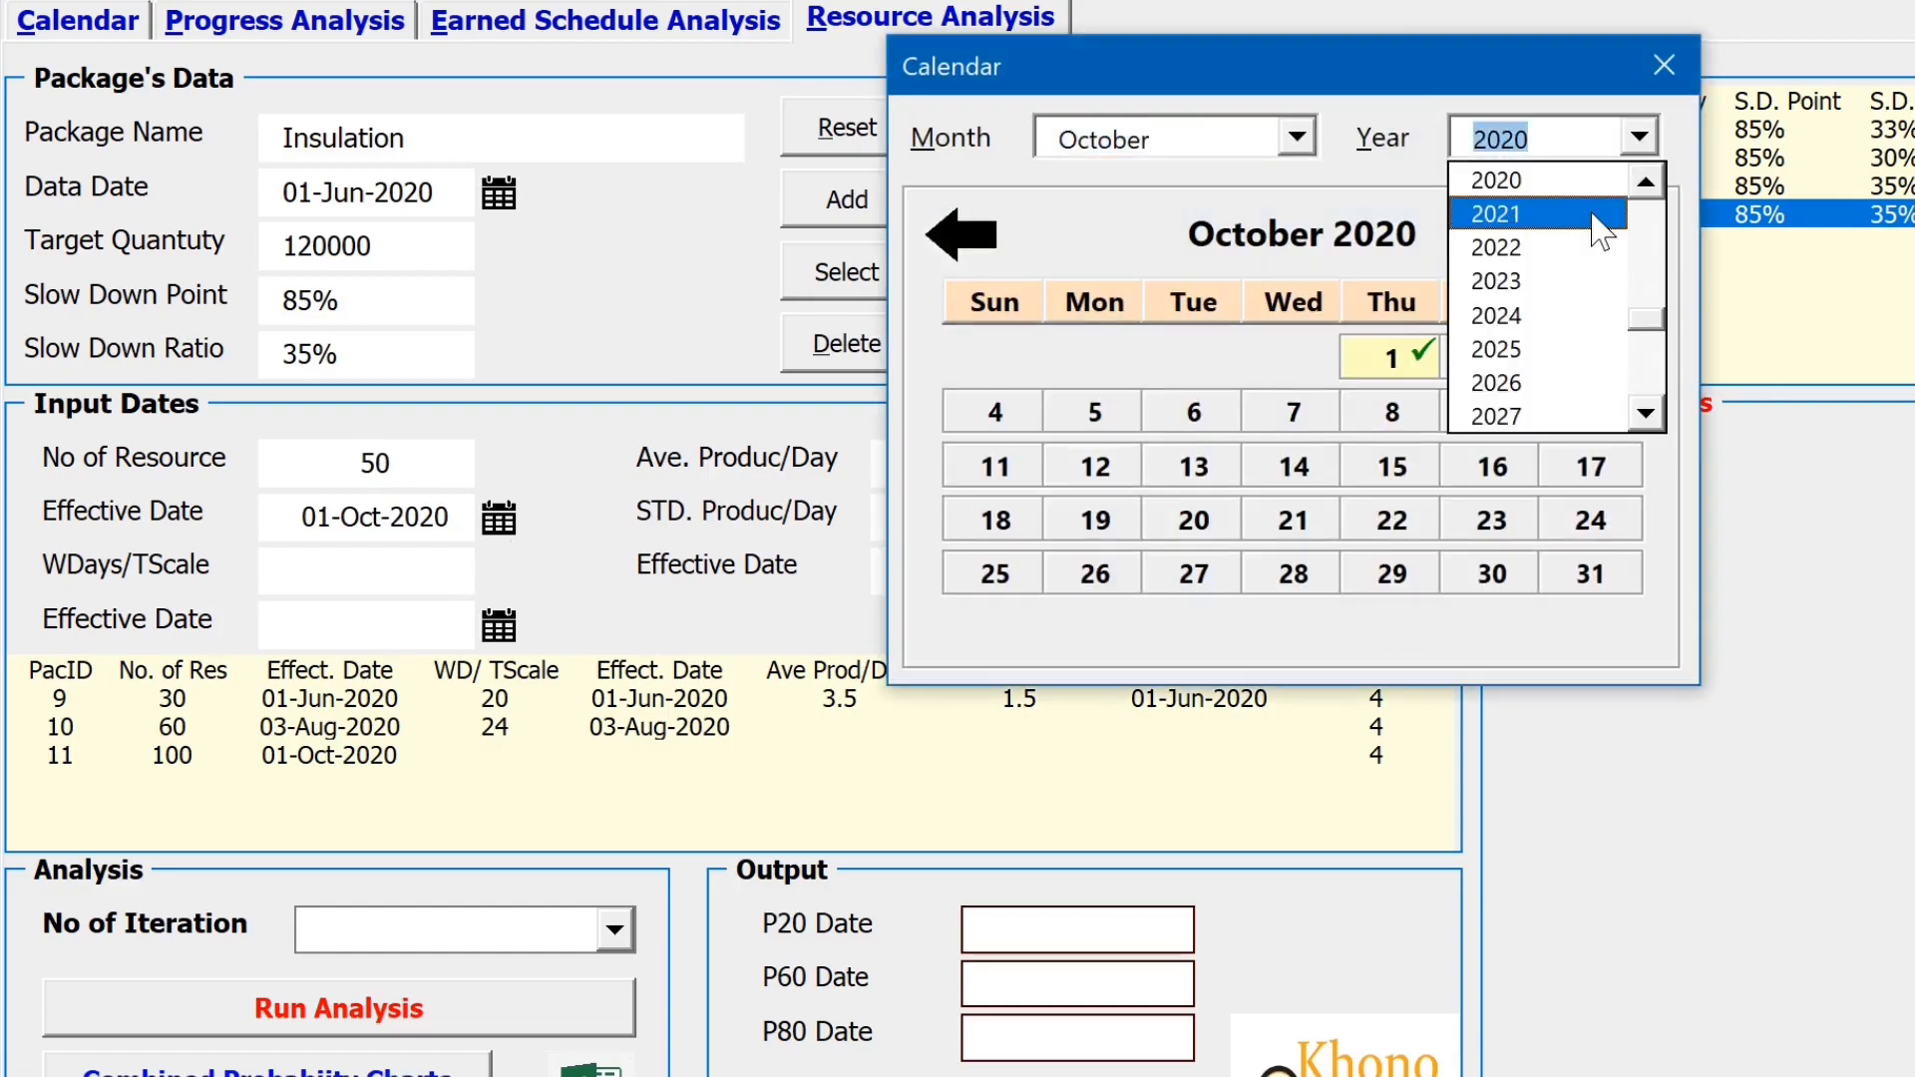
left_click(1604, 217)
left_click(1295, 144)
left_click(1215, 246)
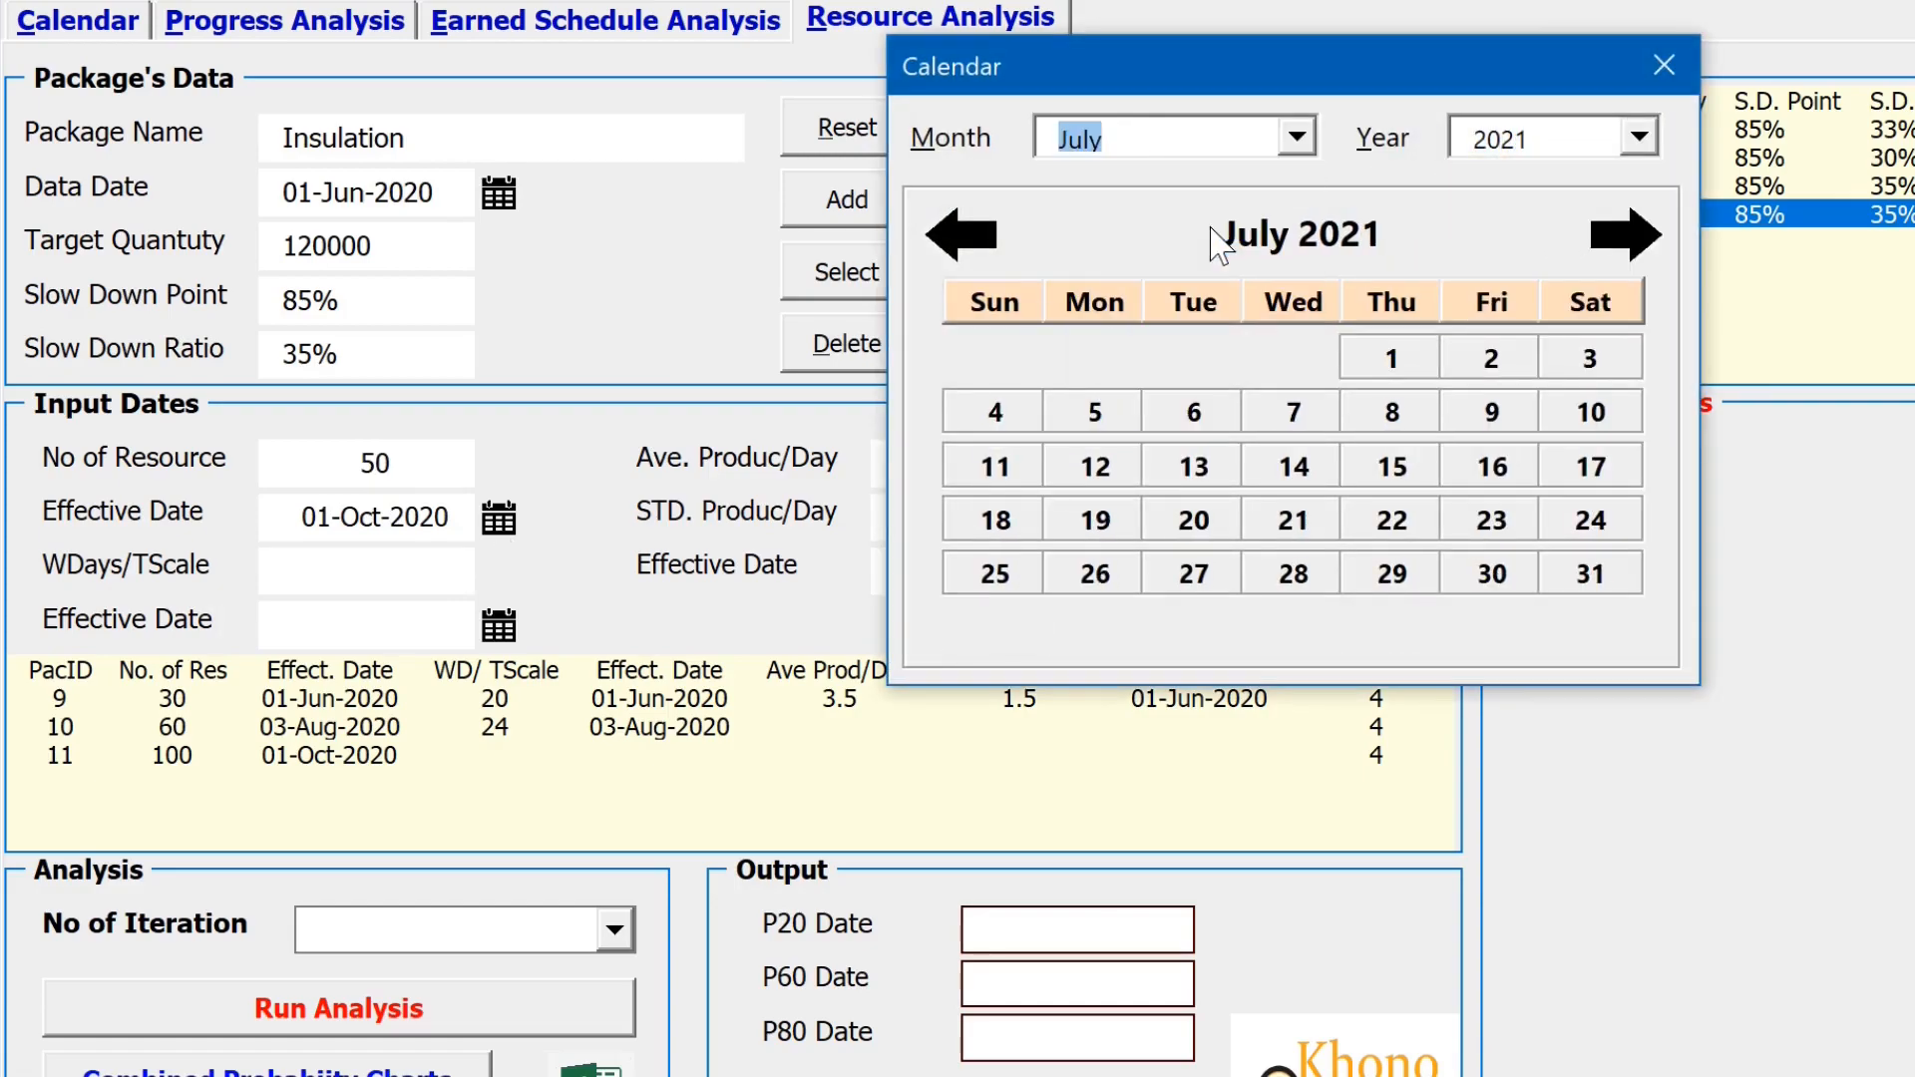
left_click(1295, 145)
left_click(1236, 215)
left_click(1197, 362)
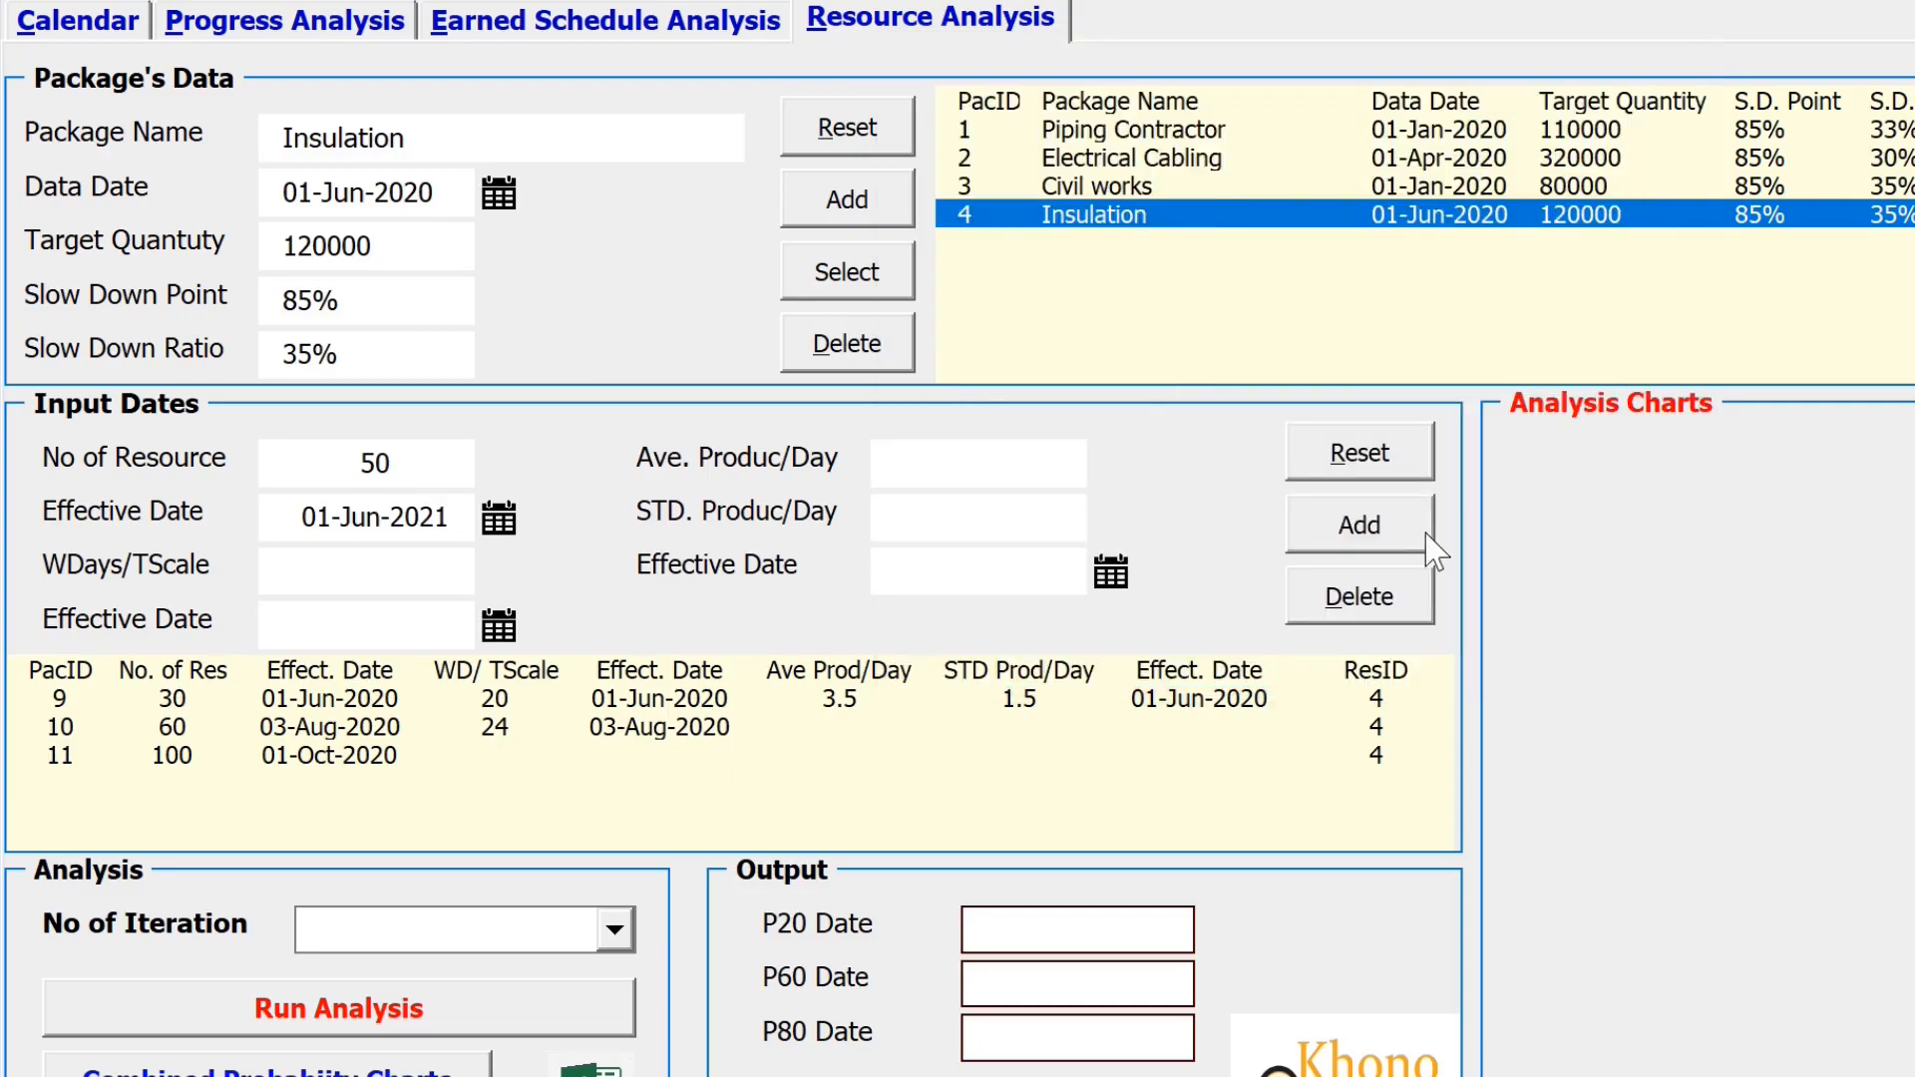
left_click(1359, 544)
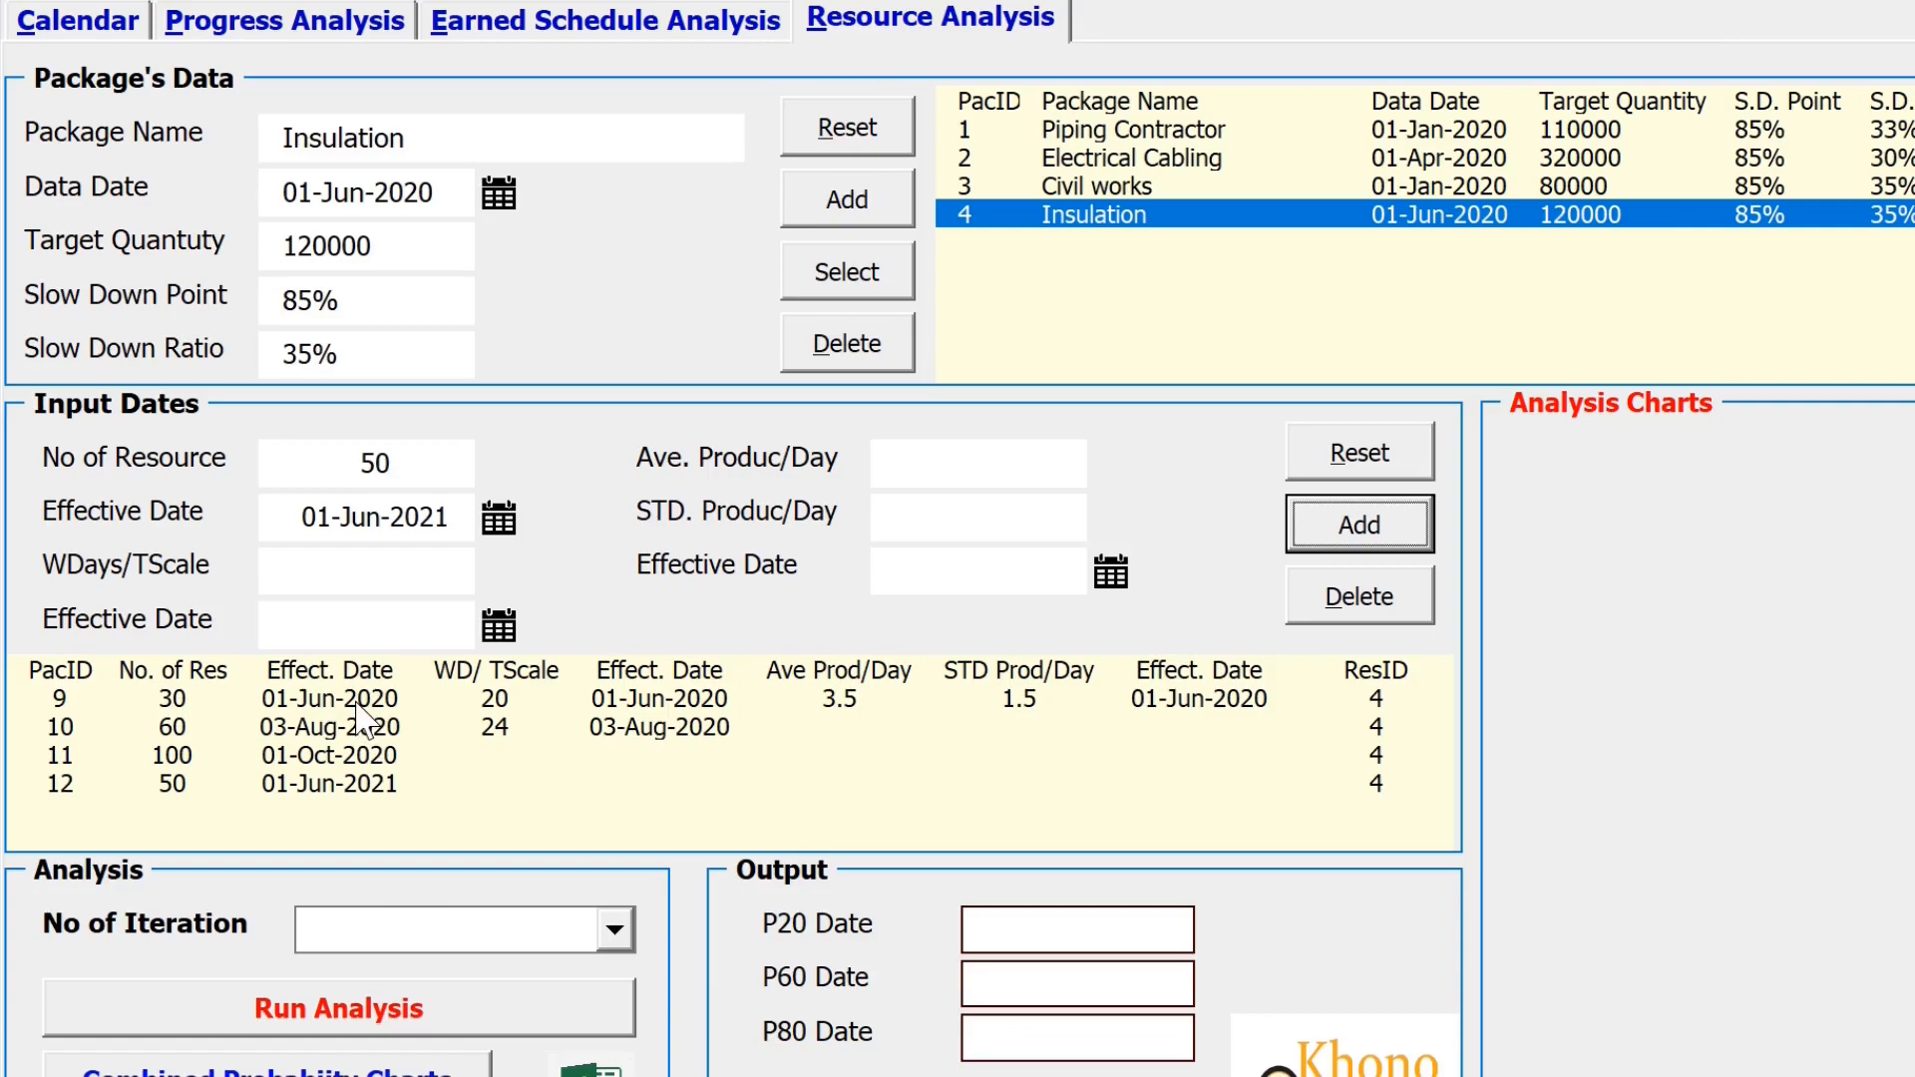
Step: Set the number of iterations to 500 and run the resource analysis for the Insulation package
left_click(616, 932)
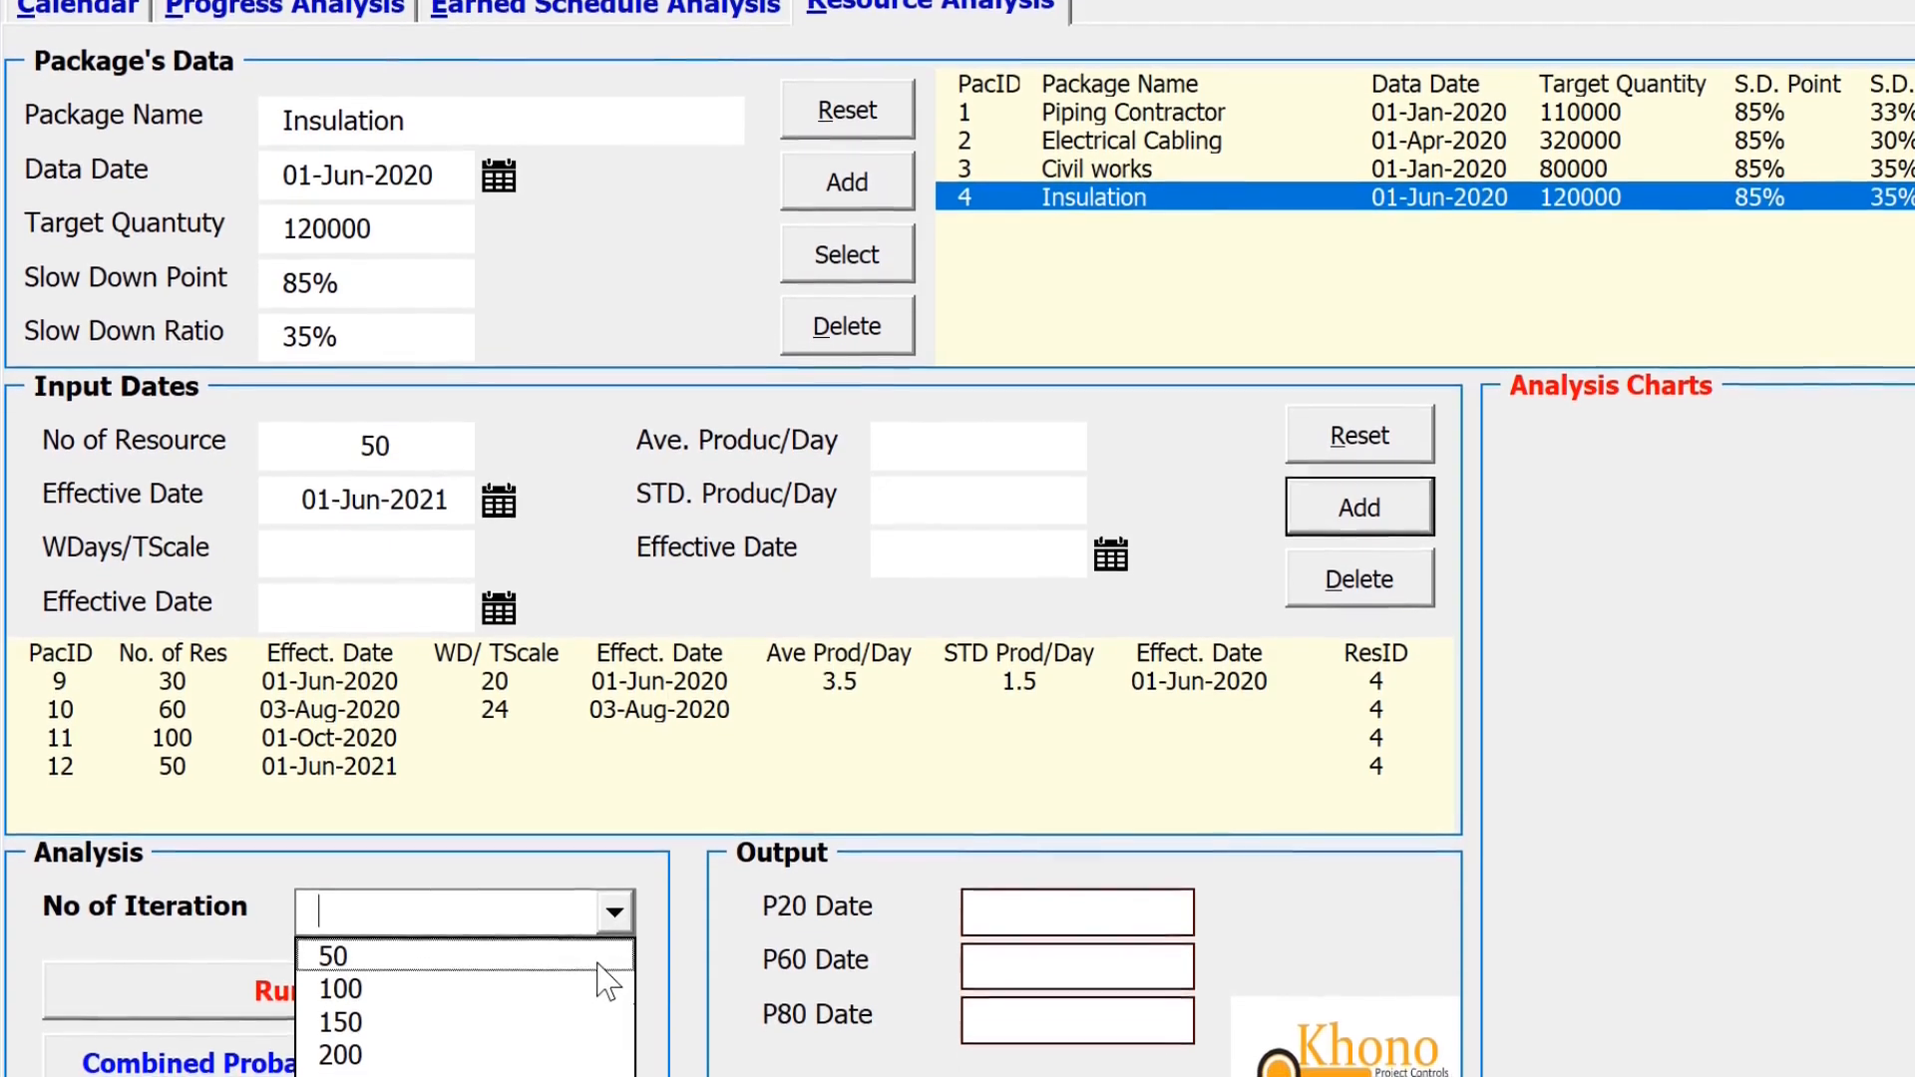
left_click(447, 1074)
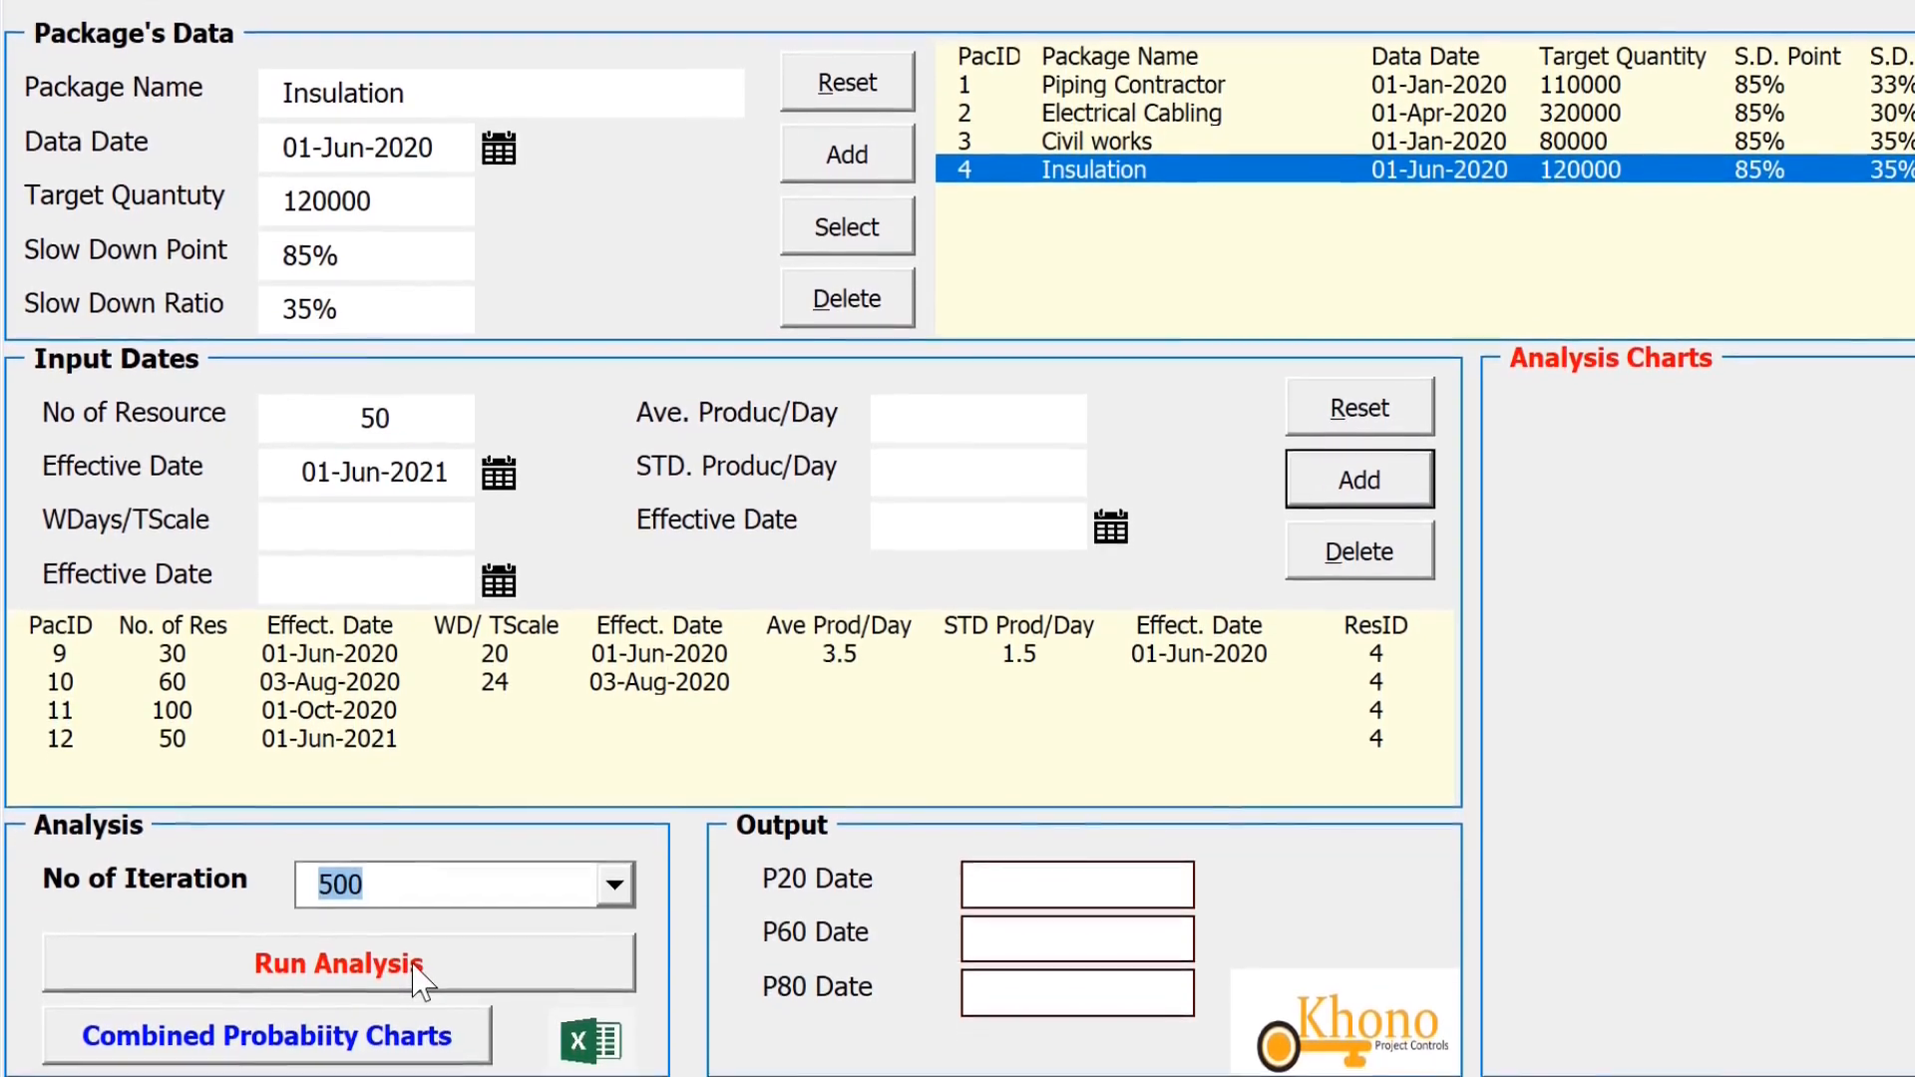
left_click(418, 981)
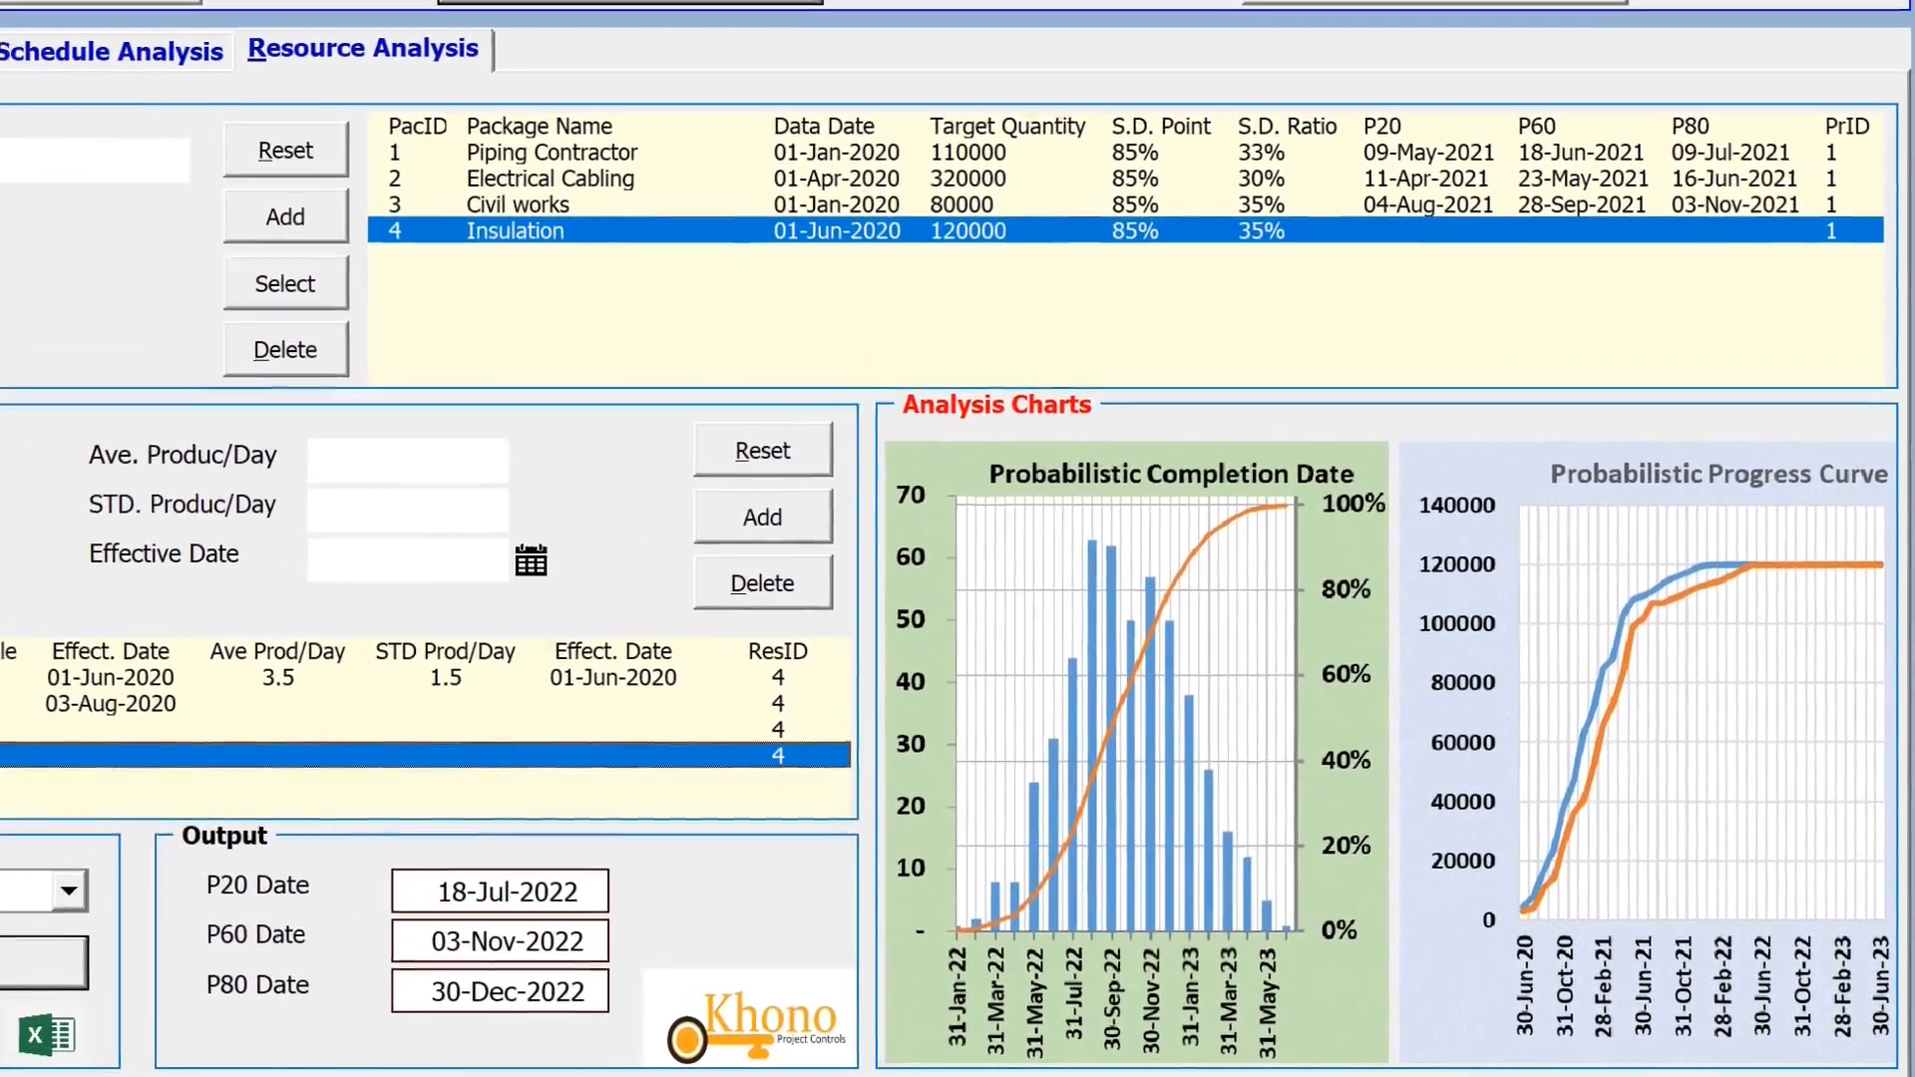
Step: Delete the 50-resource entry dated 01-Jun-2021 from the Insulation package's inputs
left_click(60, 748)
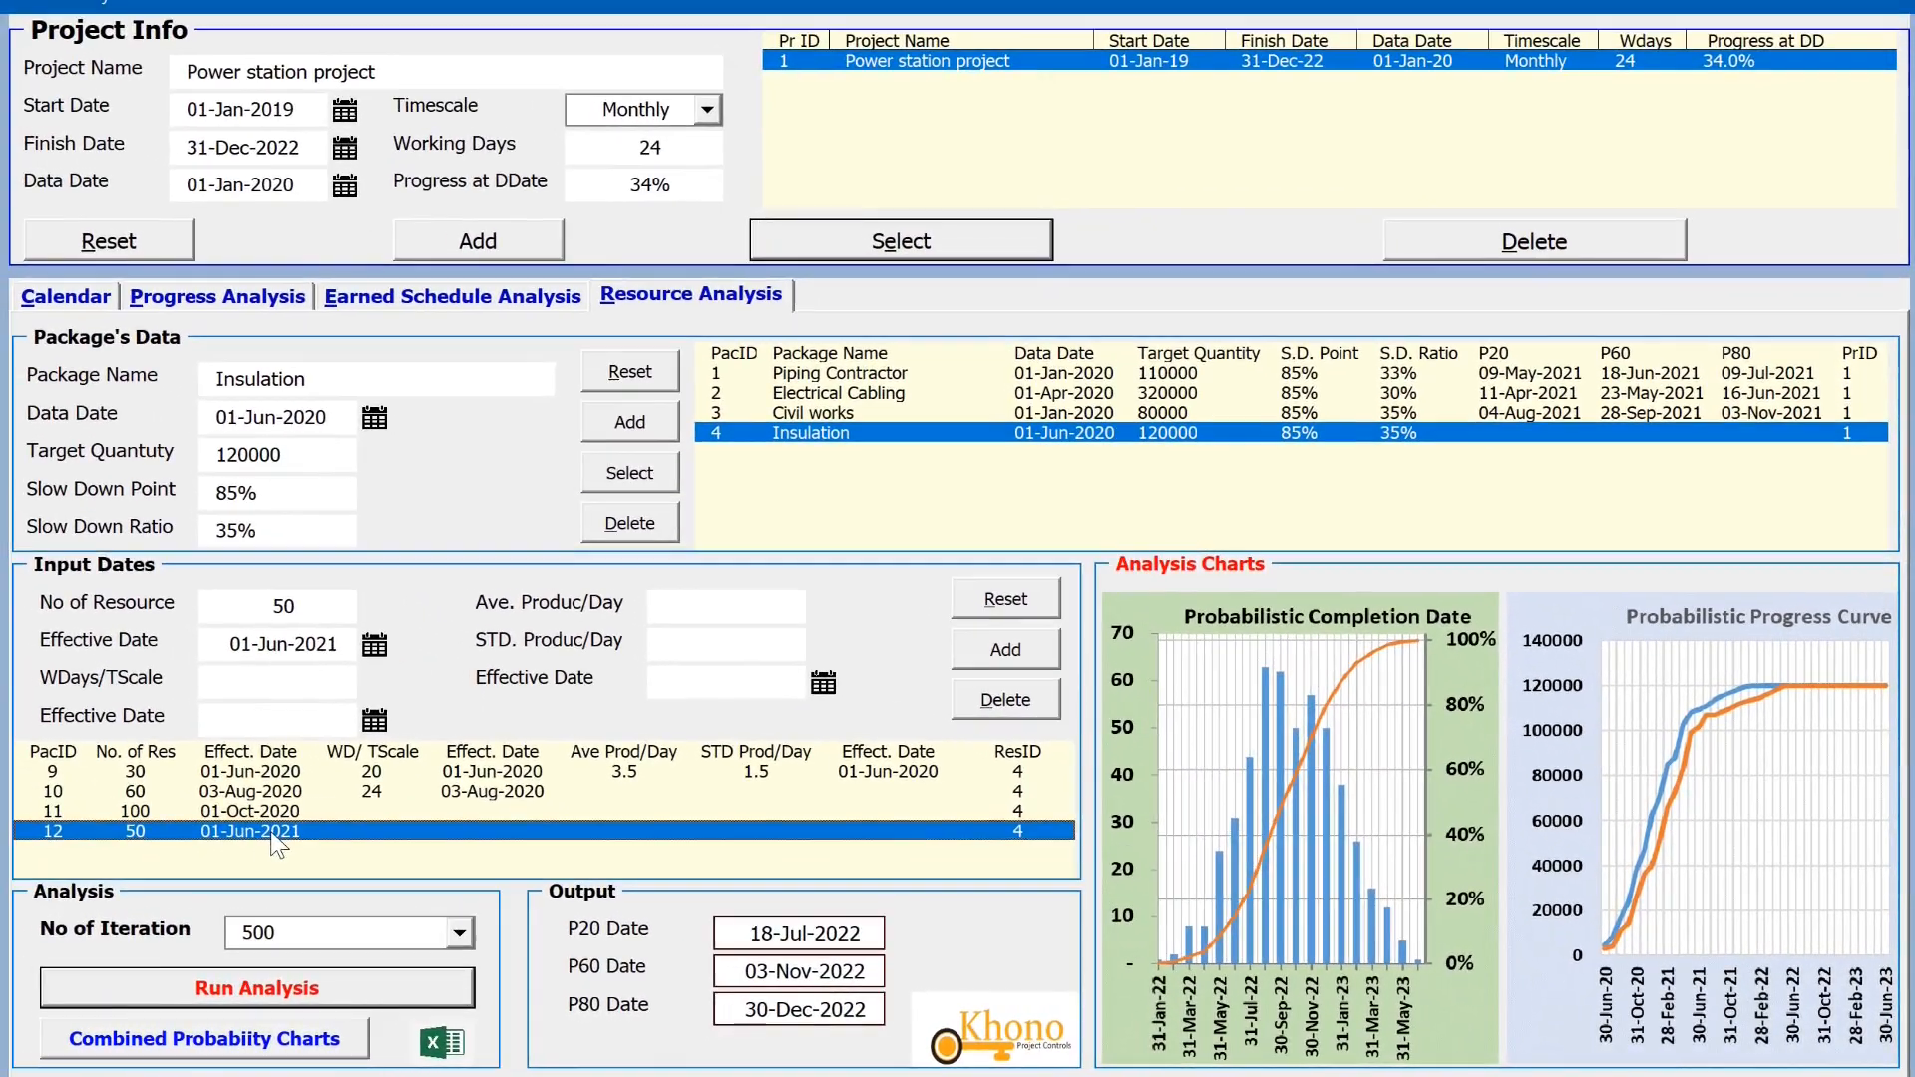
left_click(968, 711)
left_click(981, 655)
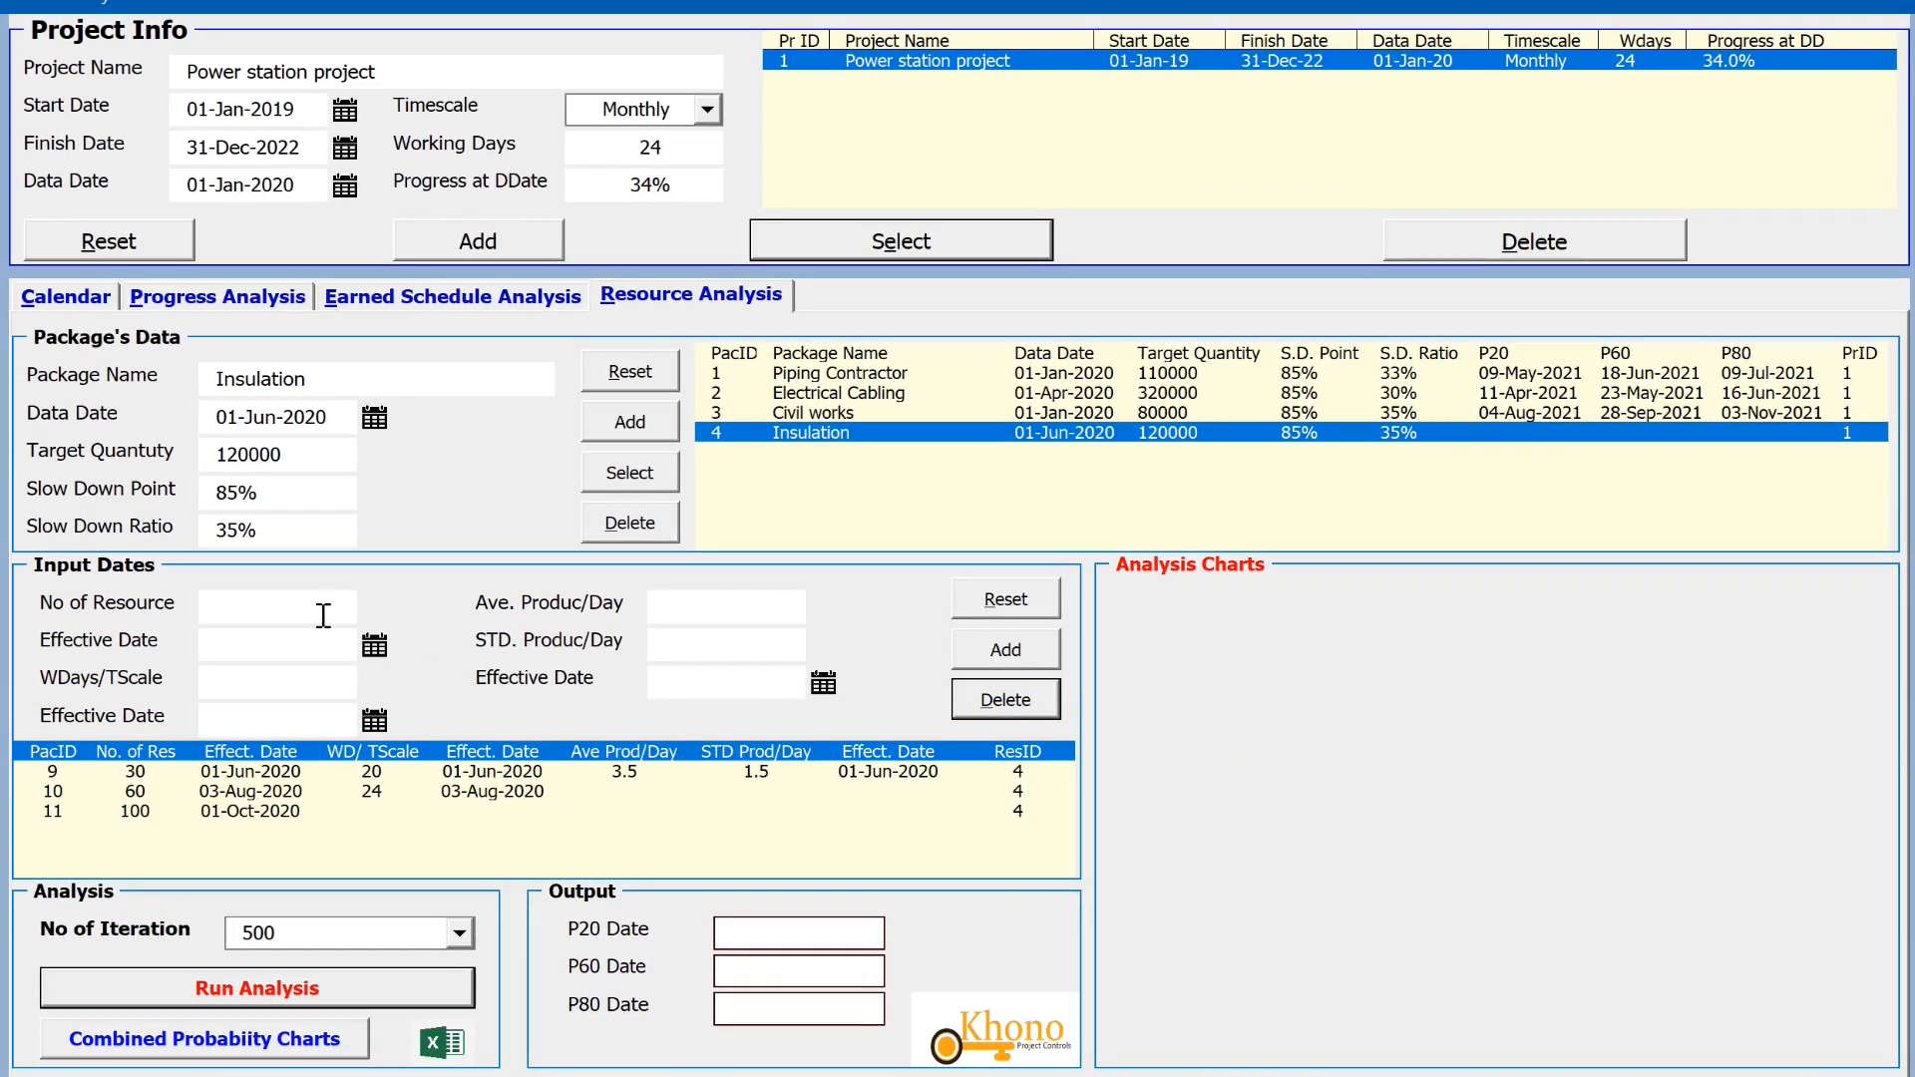
Step: Add an entry with 60 resources and effective date 01-Jun-2021, and rerun the Insulation package's resource analysis
left_click(320, 614)
type("60")
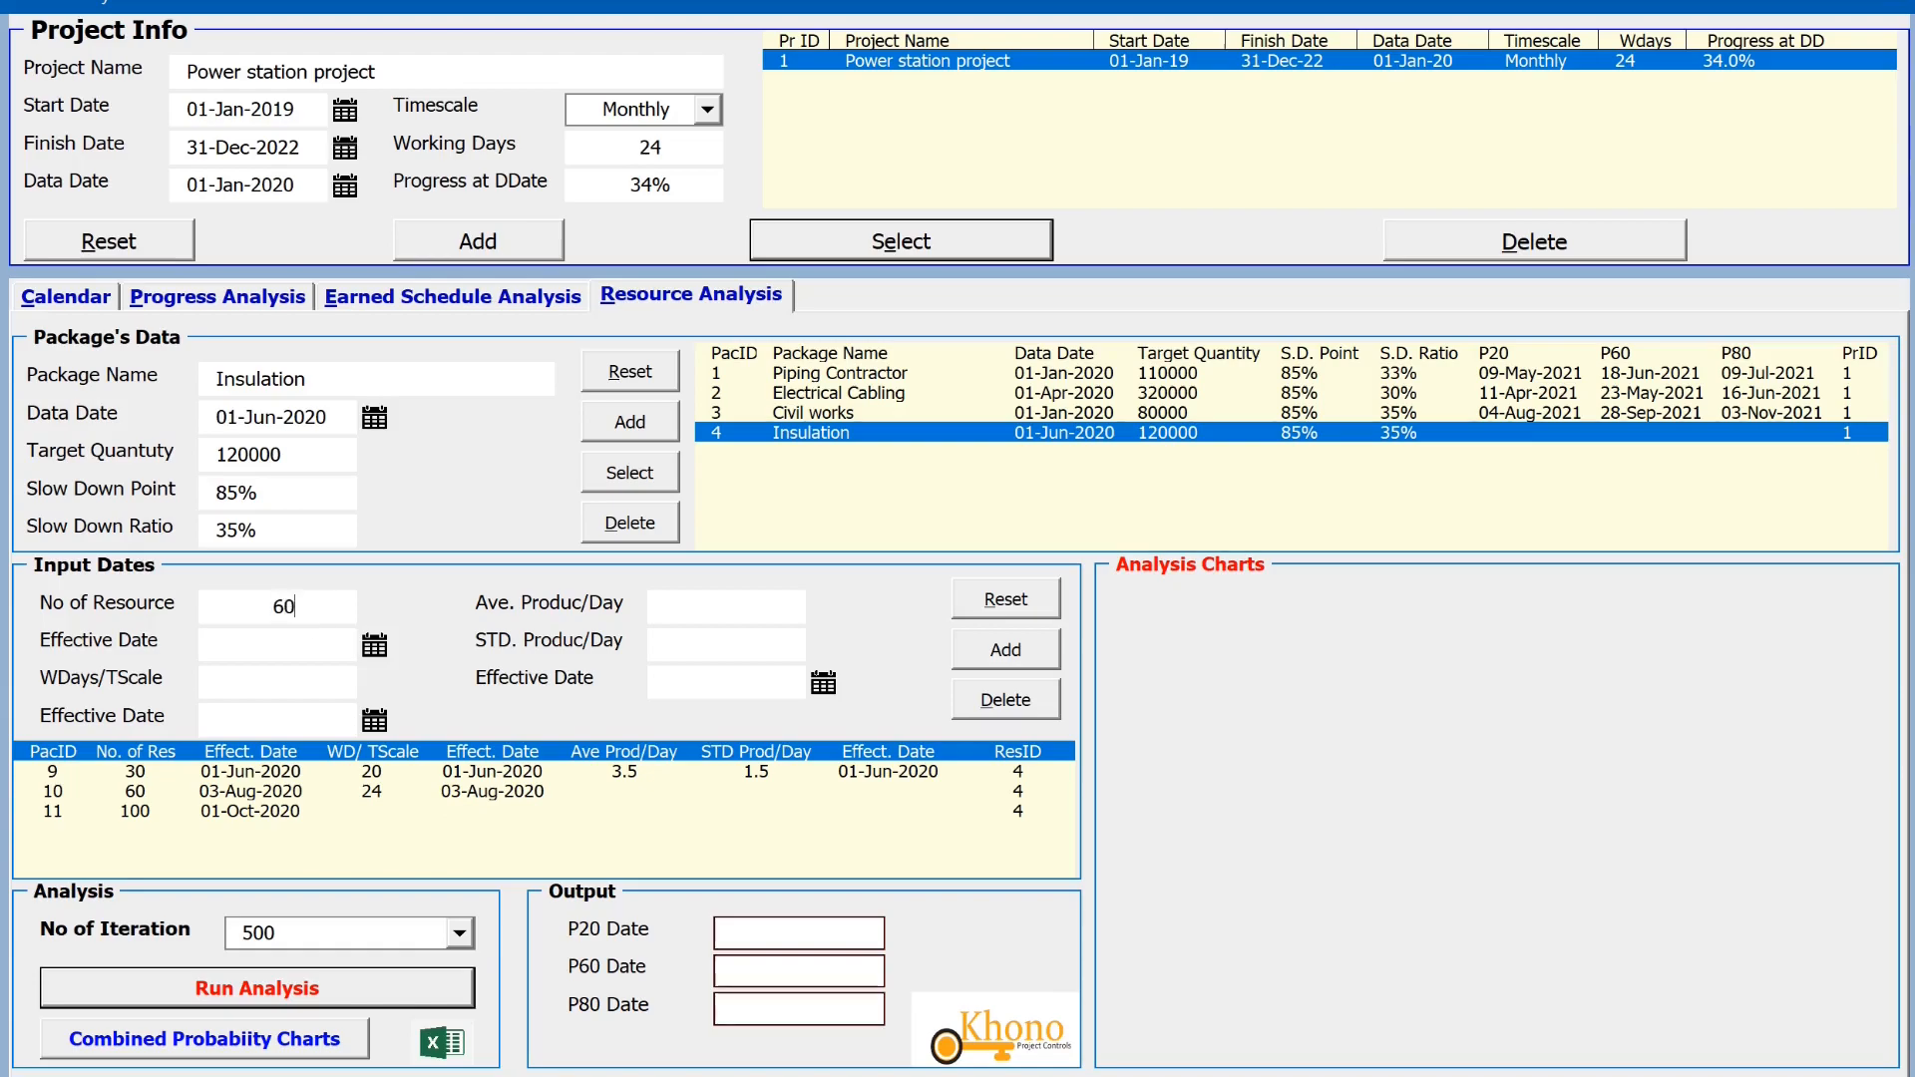
left_click(373, 643)
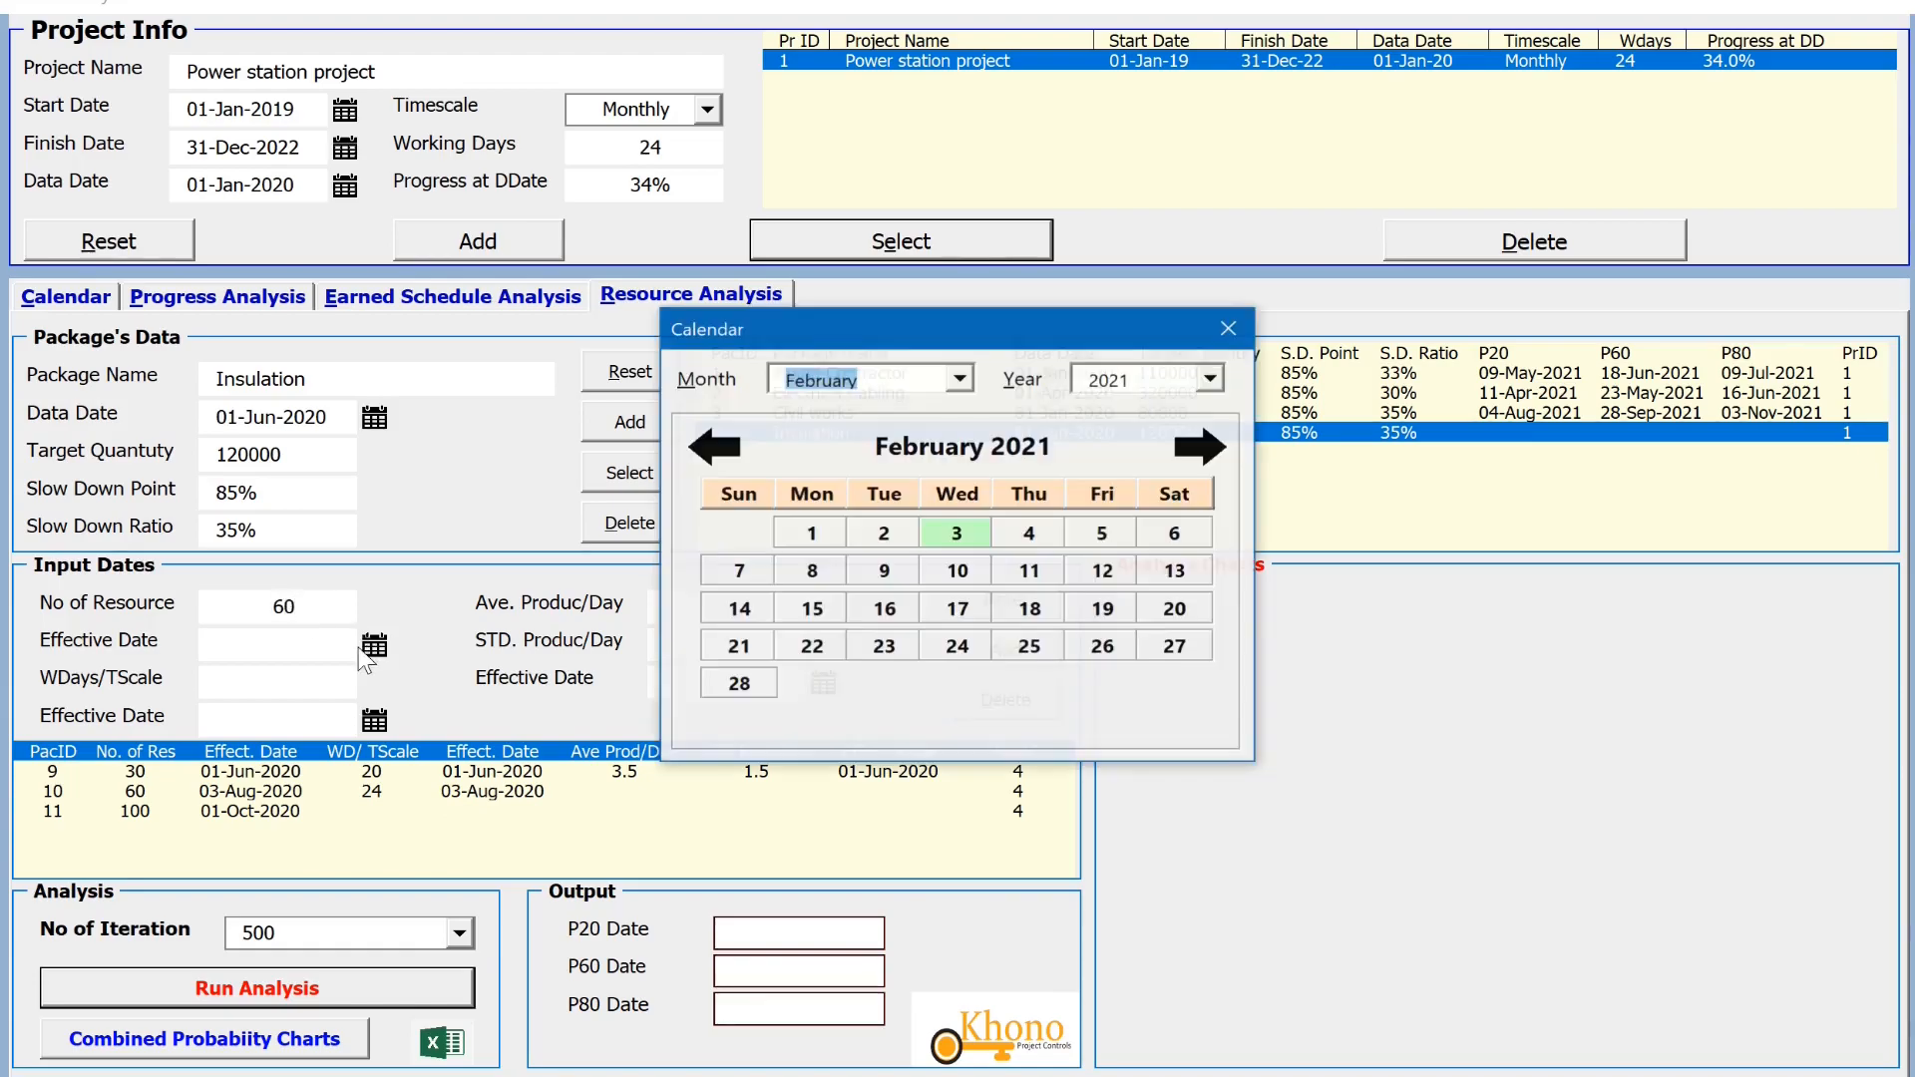
left_click(958, 379)
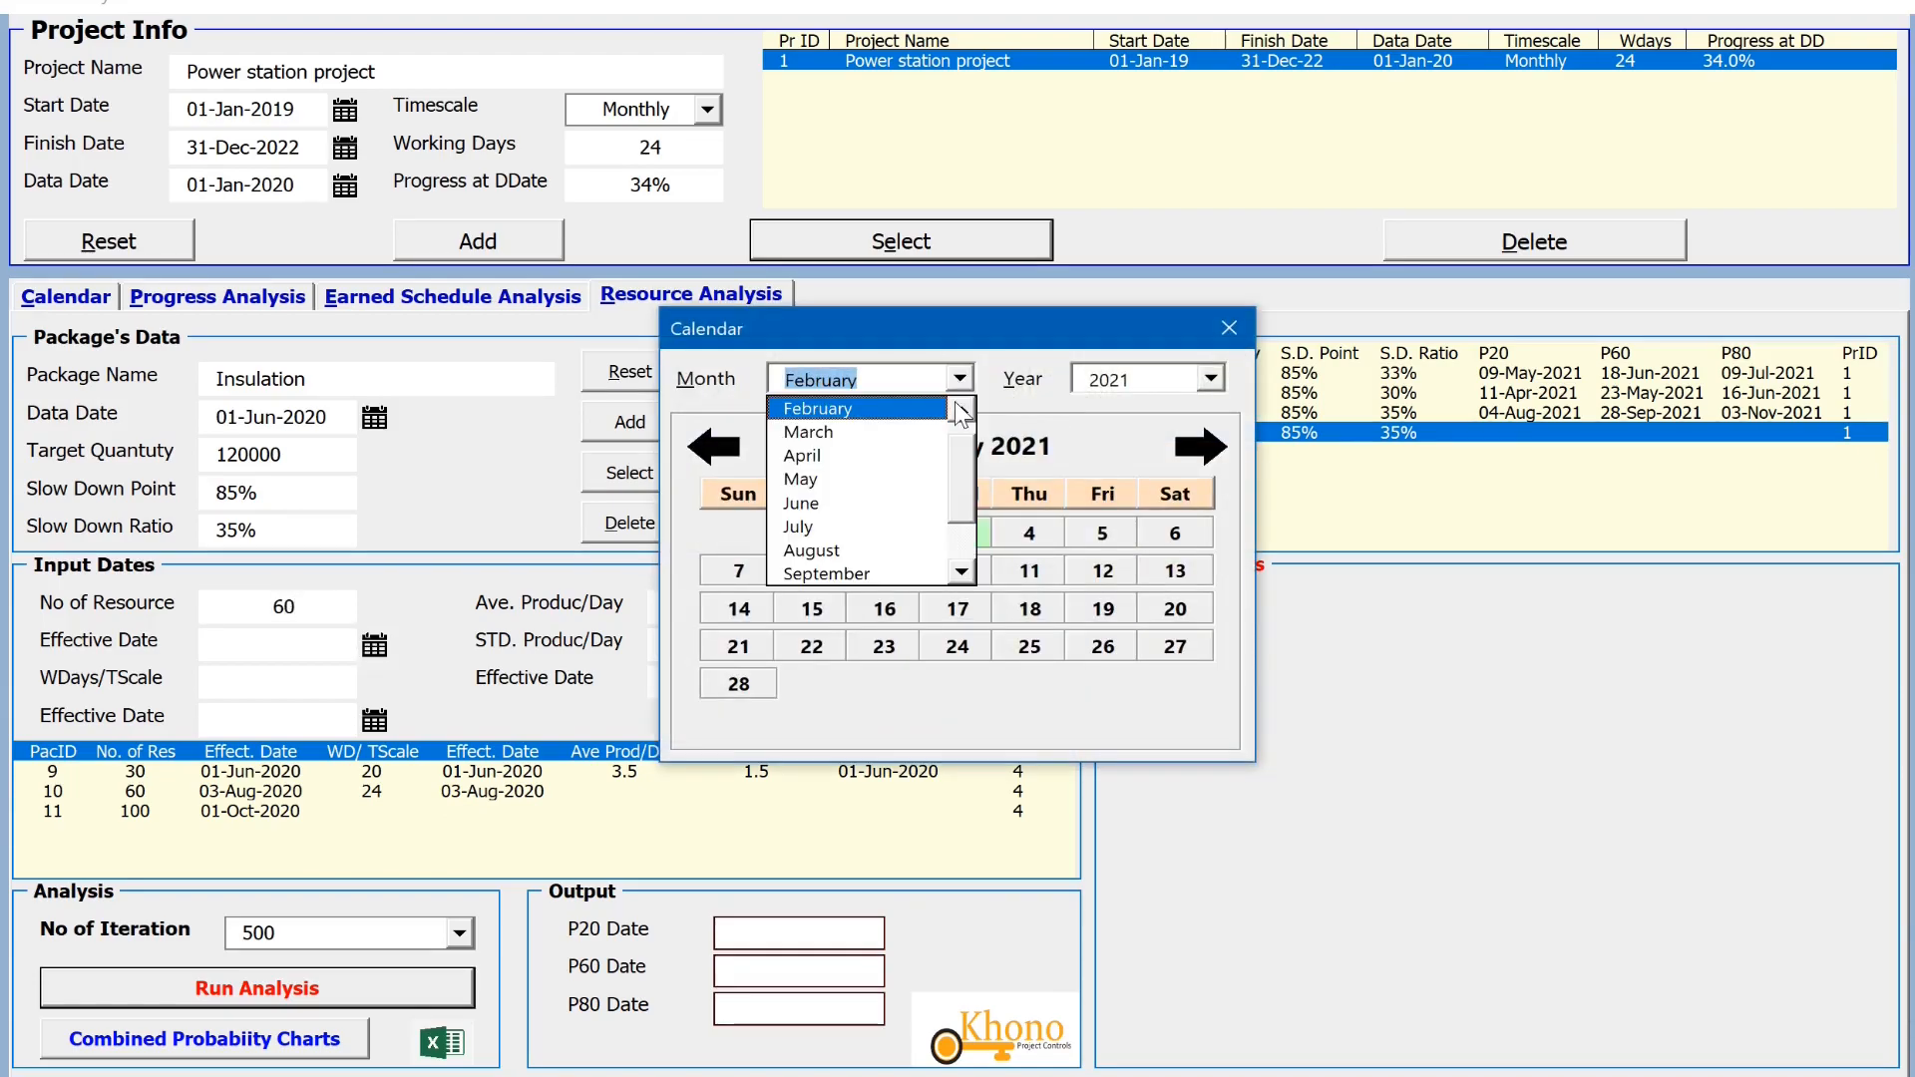
left_click(903, 502)
left_click(914, 542)
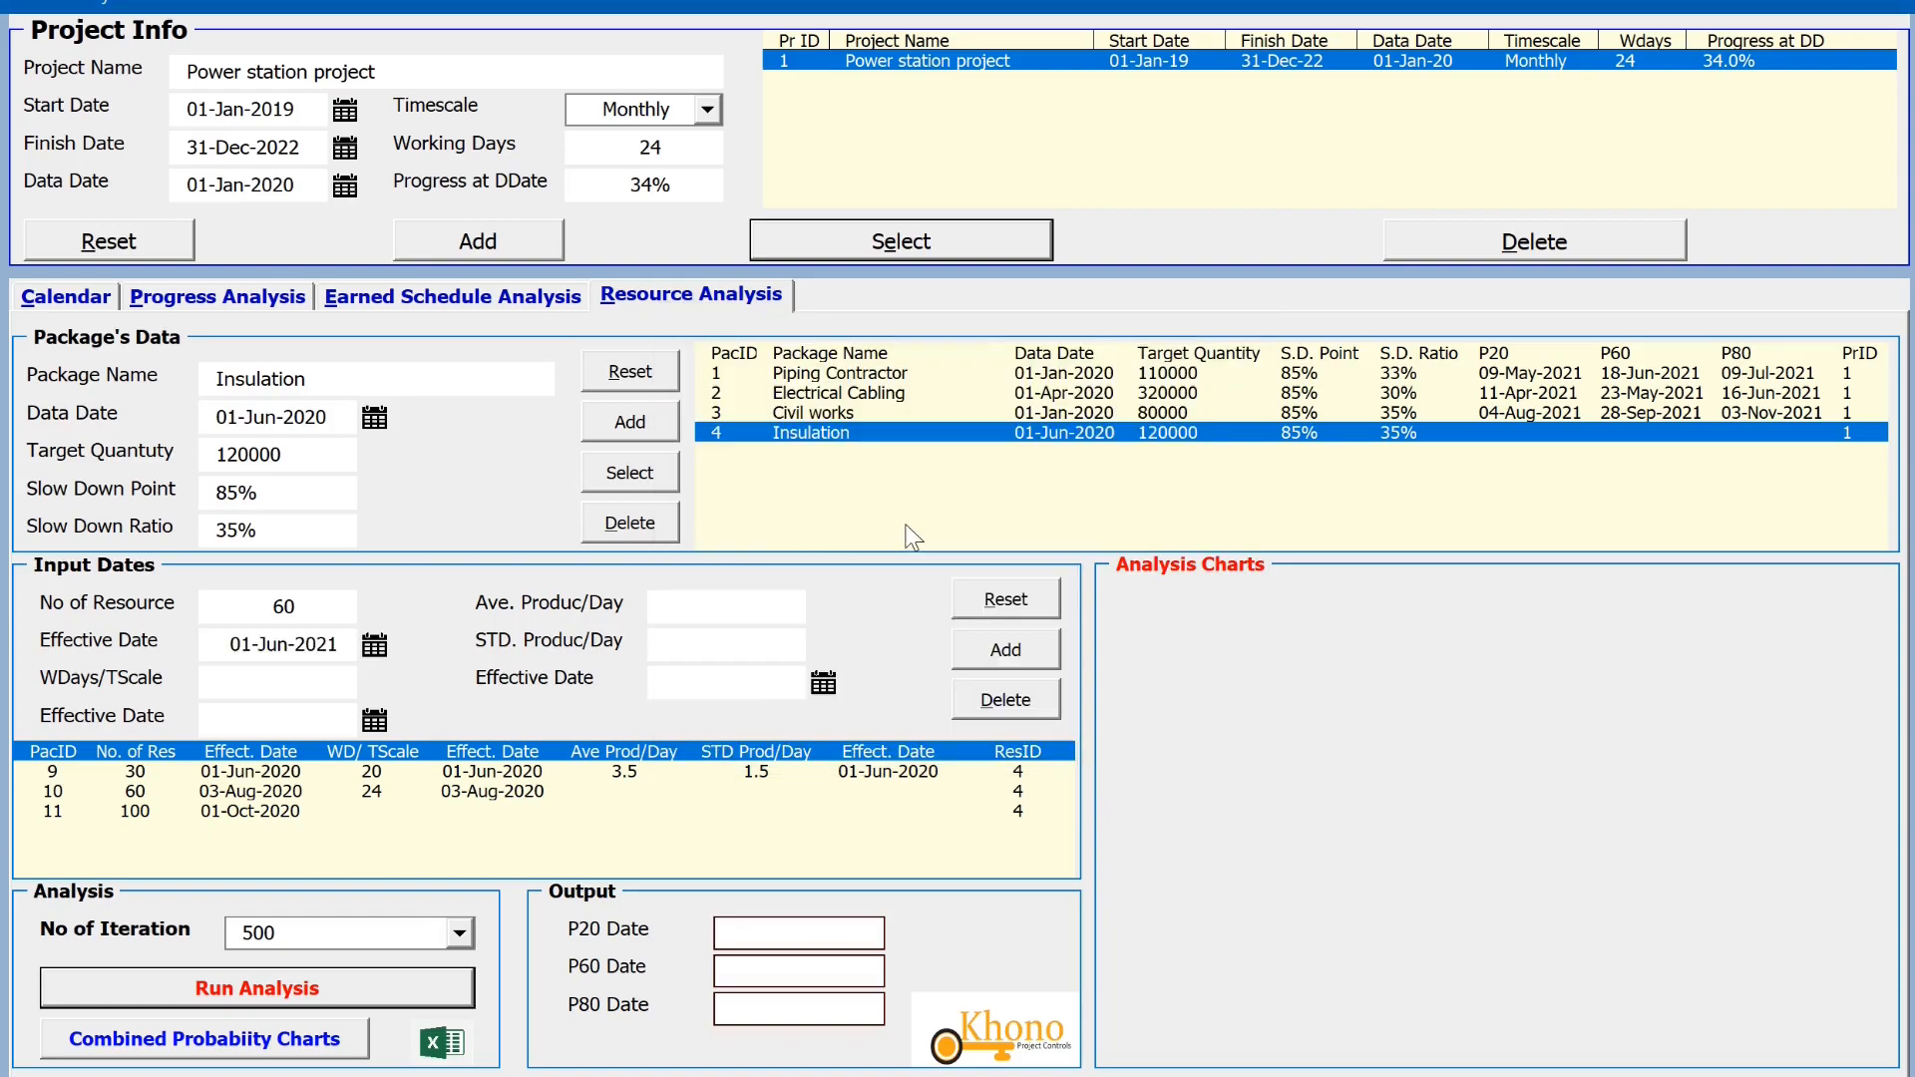
left_click(1017, 658)
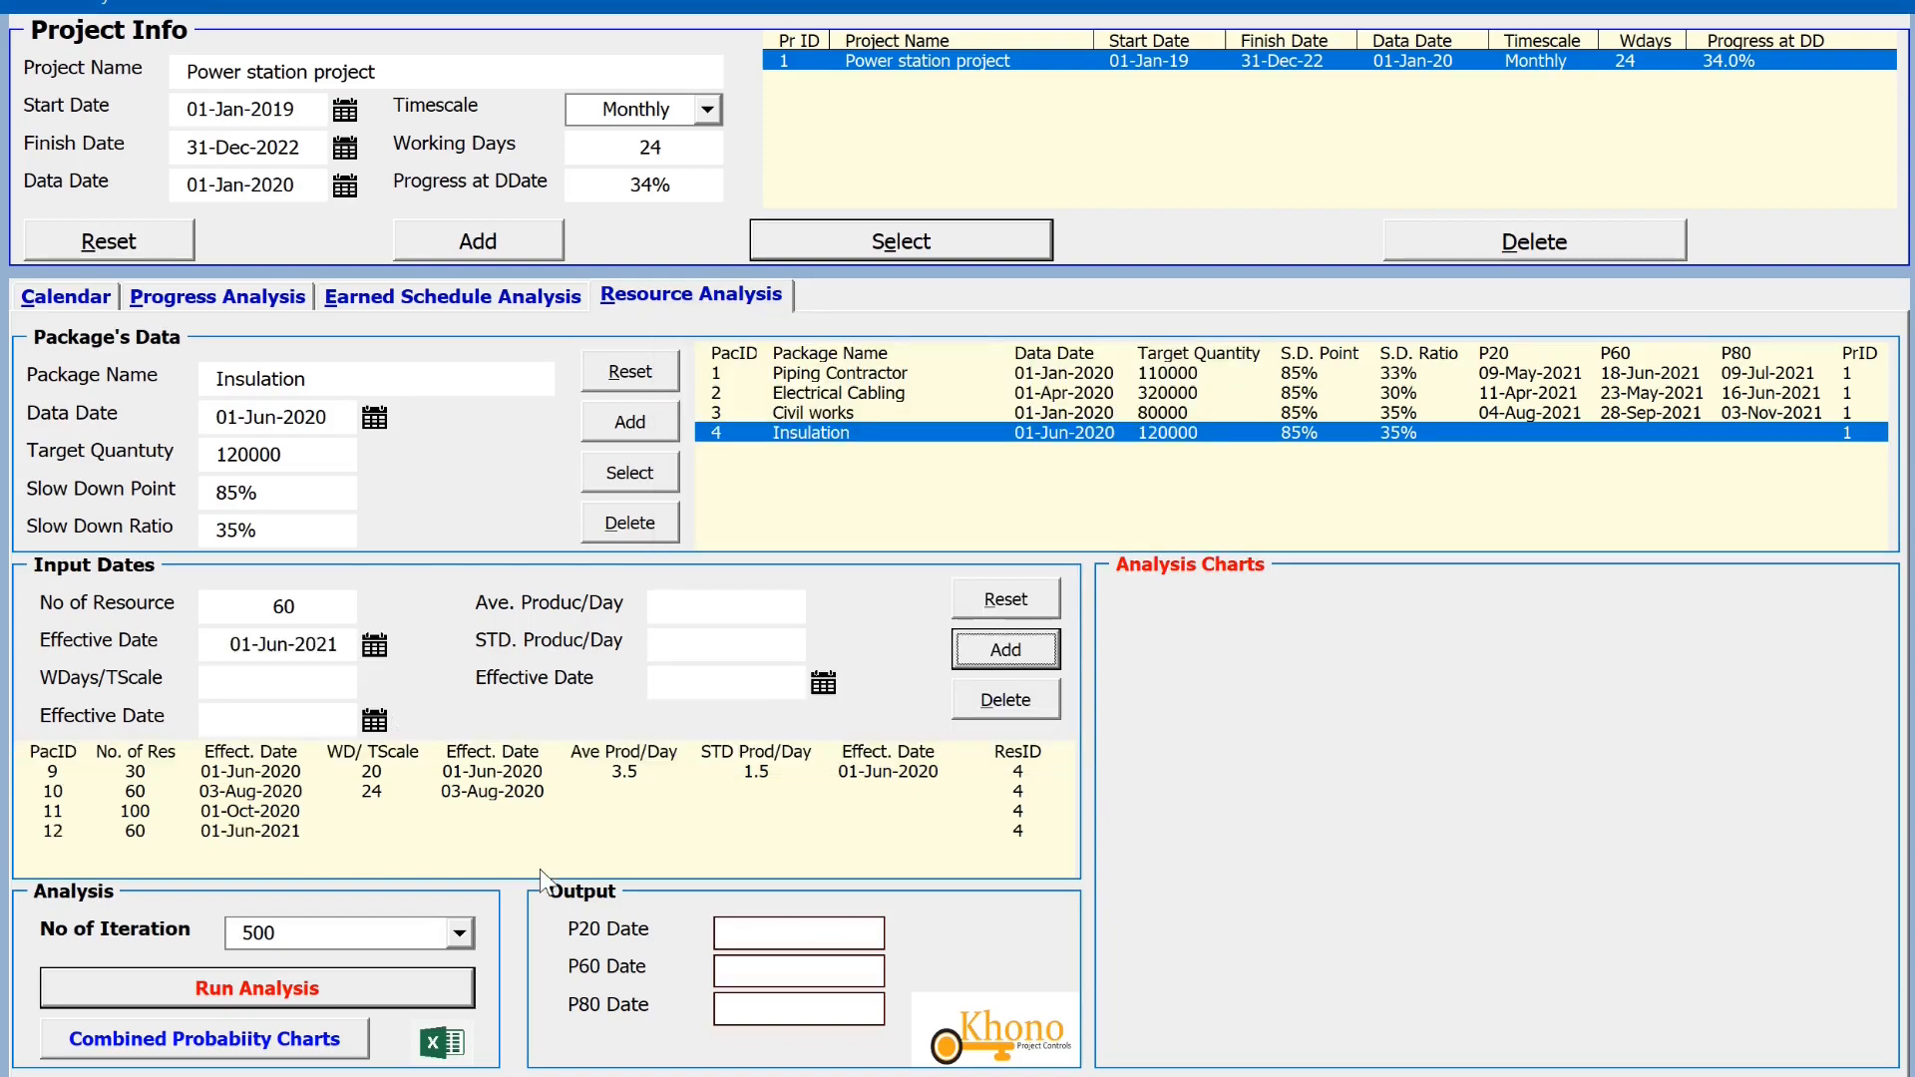
left_click(344, 988)
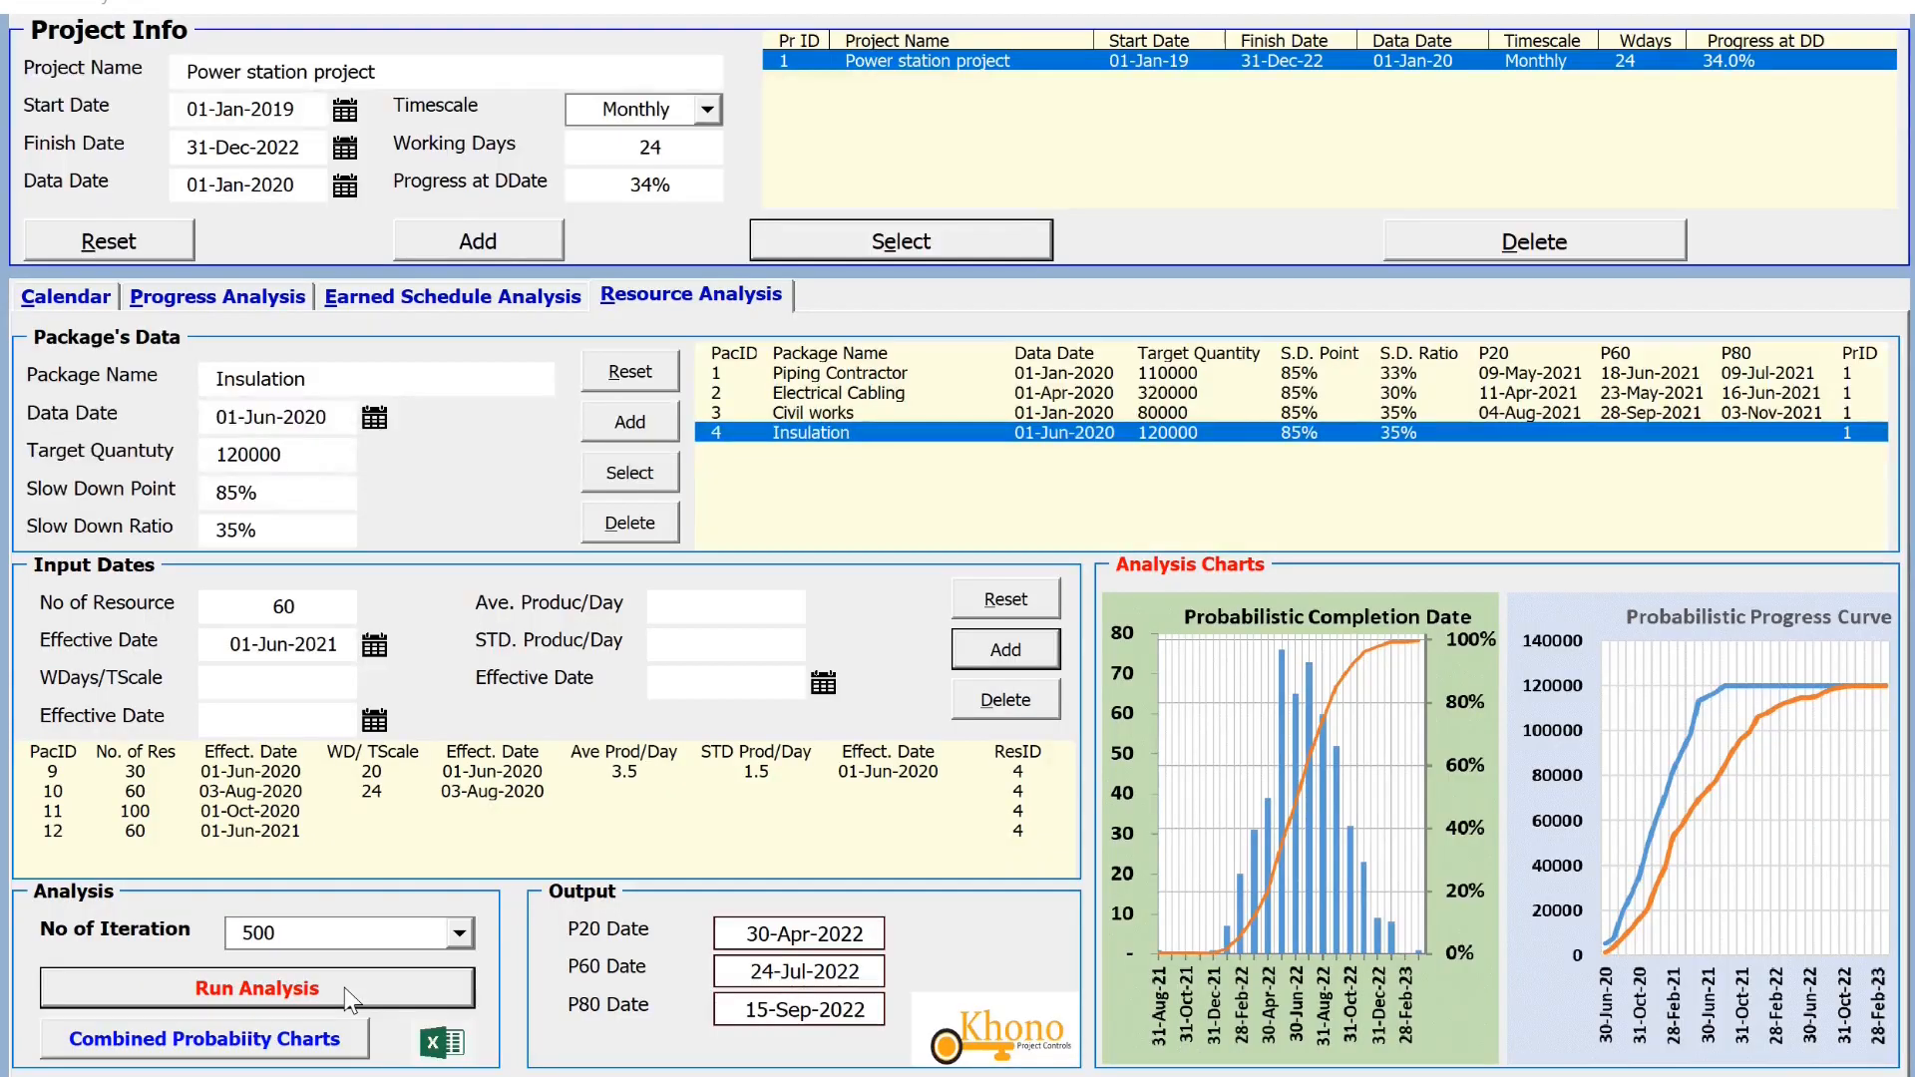
left_click(836, 935)
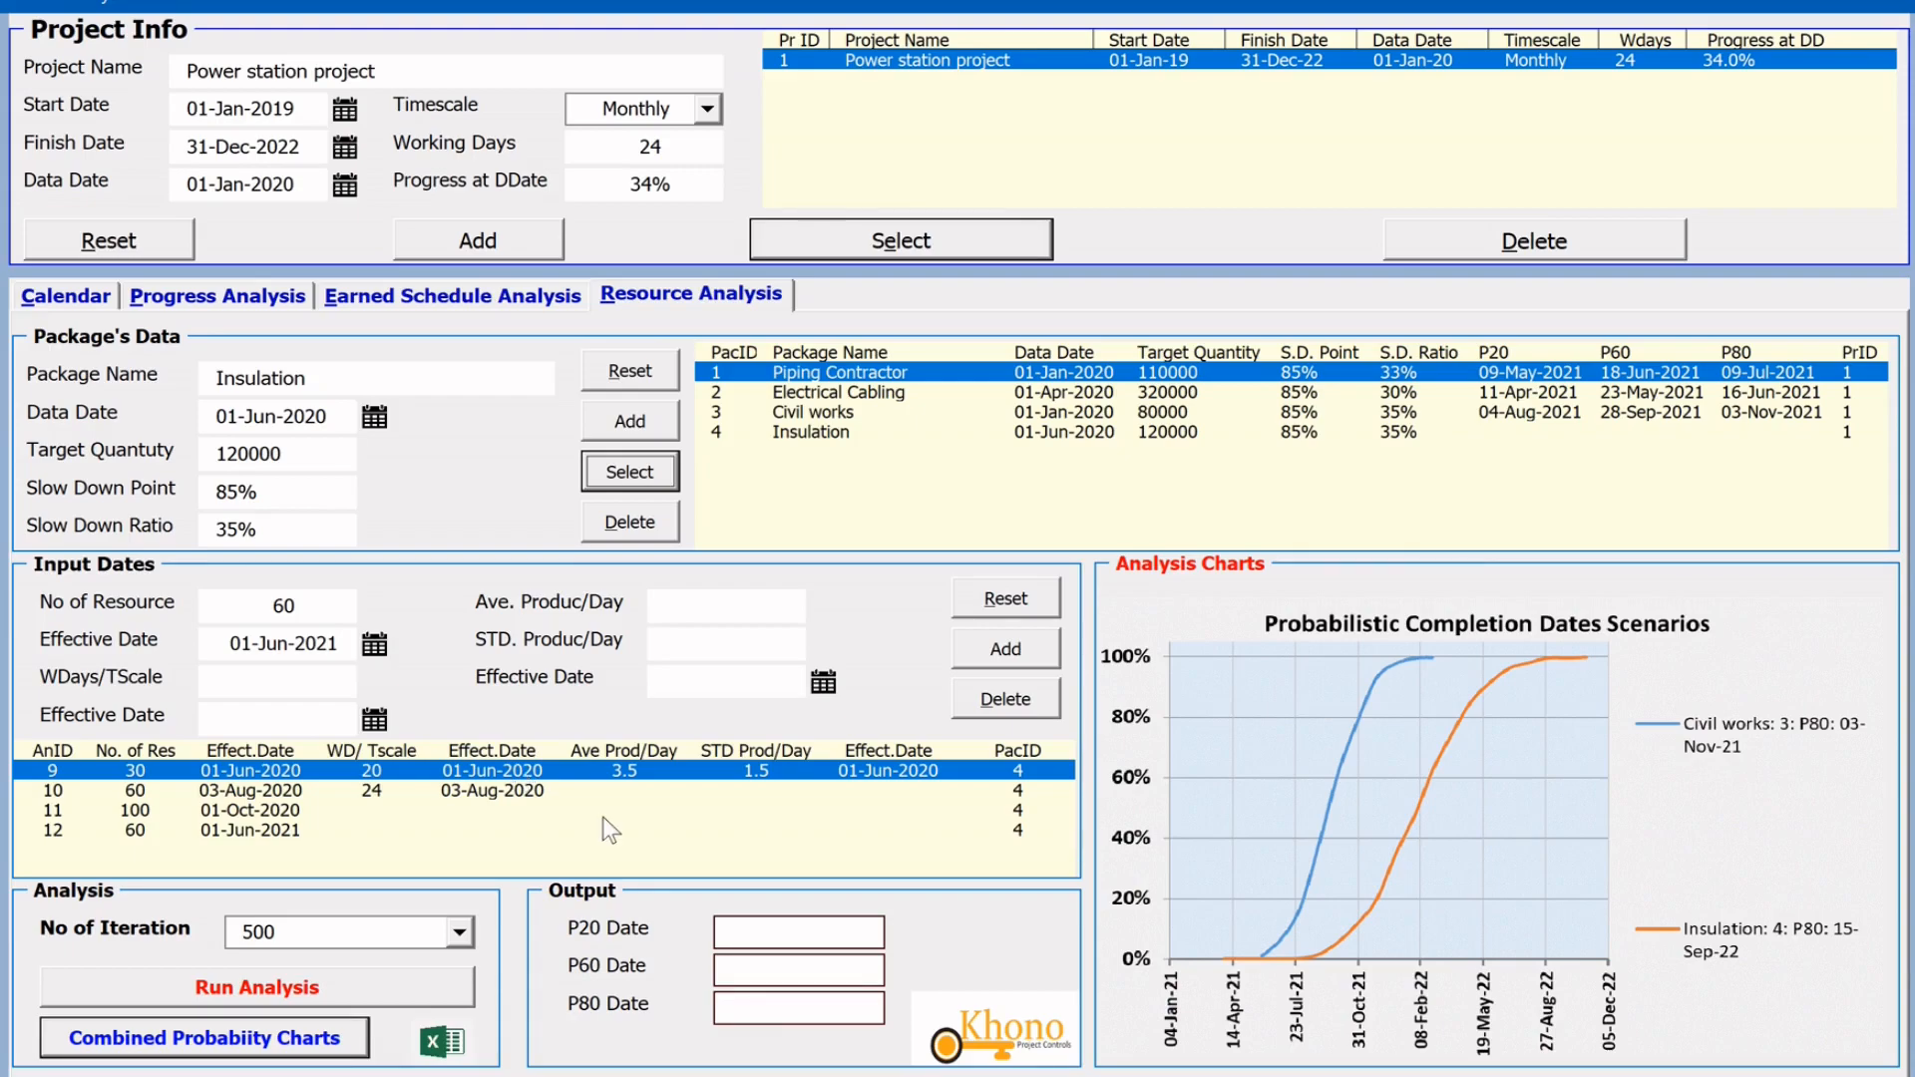
Step: Review the Insulation package's resource entries dated 03-Aug-2020 and 01-Oct-2020
left_click(818, 435)
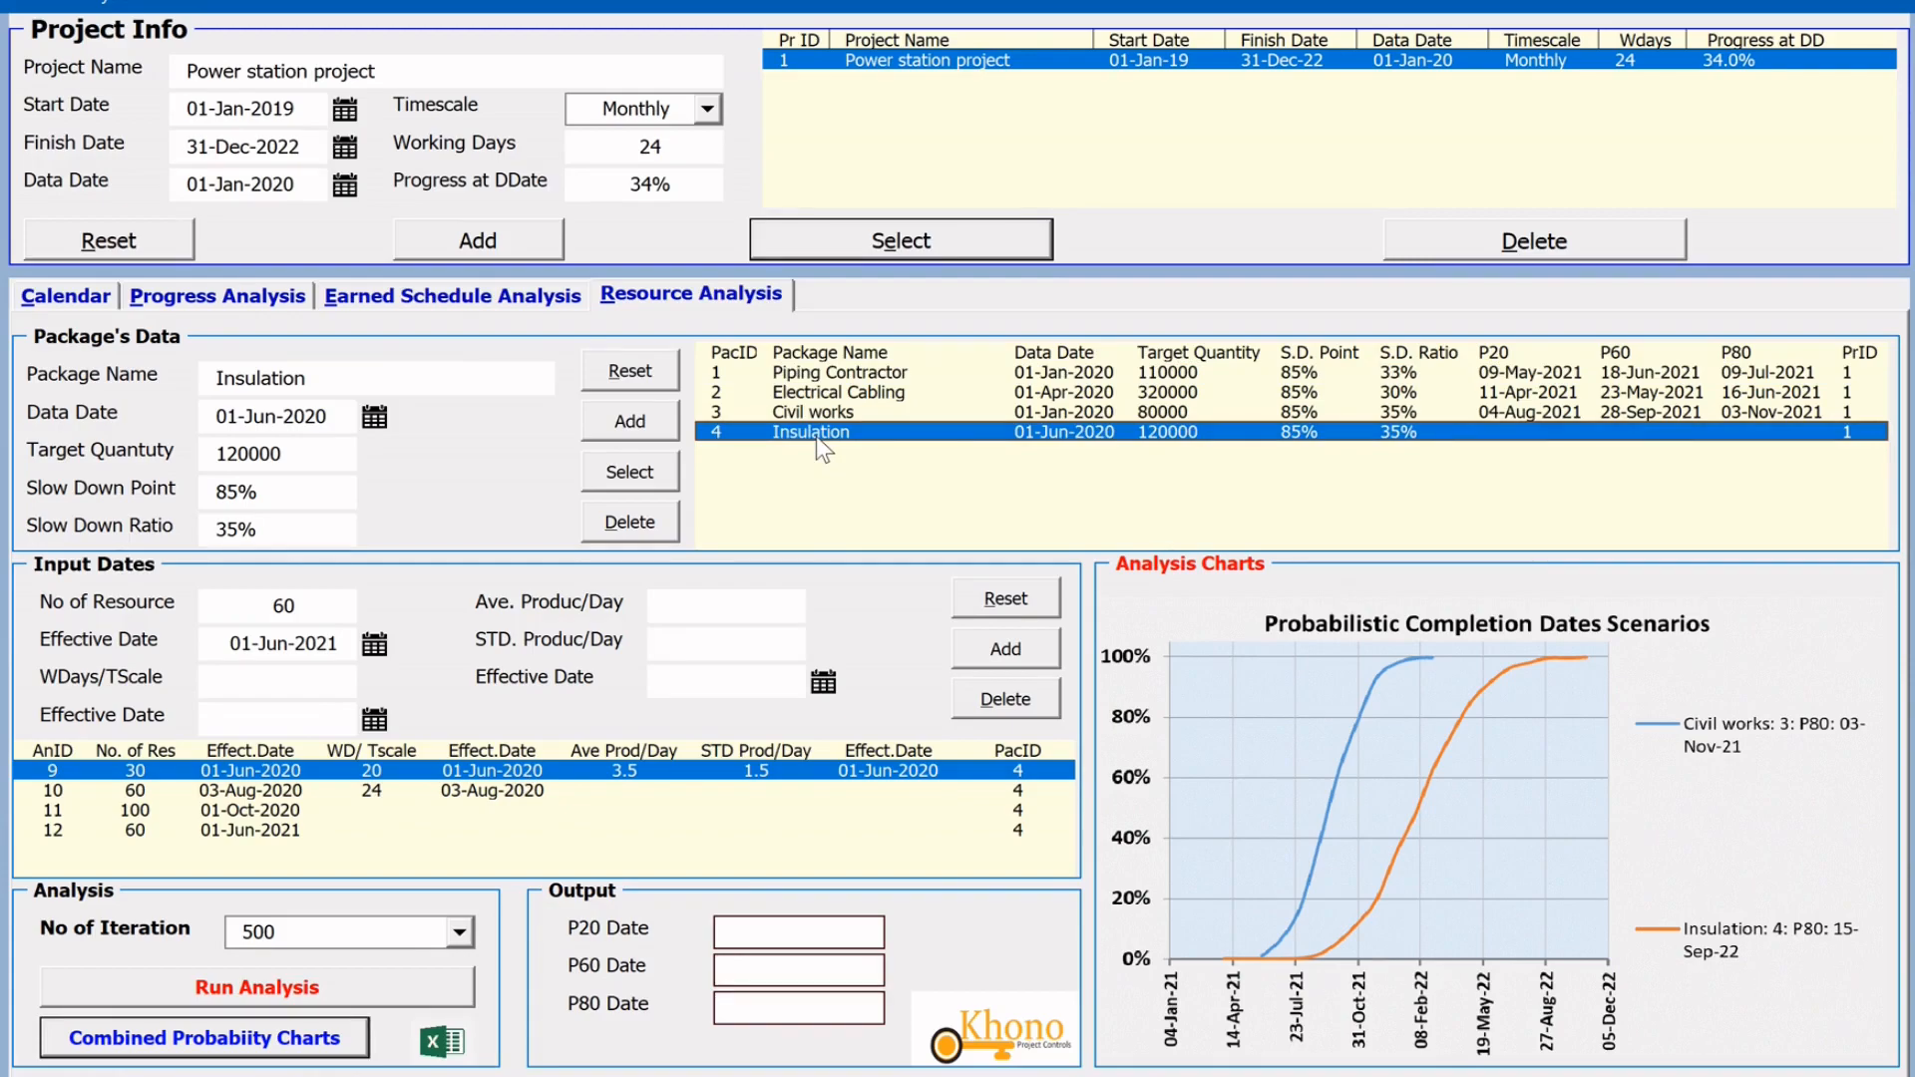
left_click(281, 790)
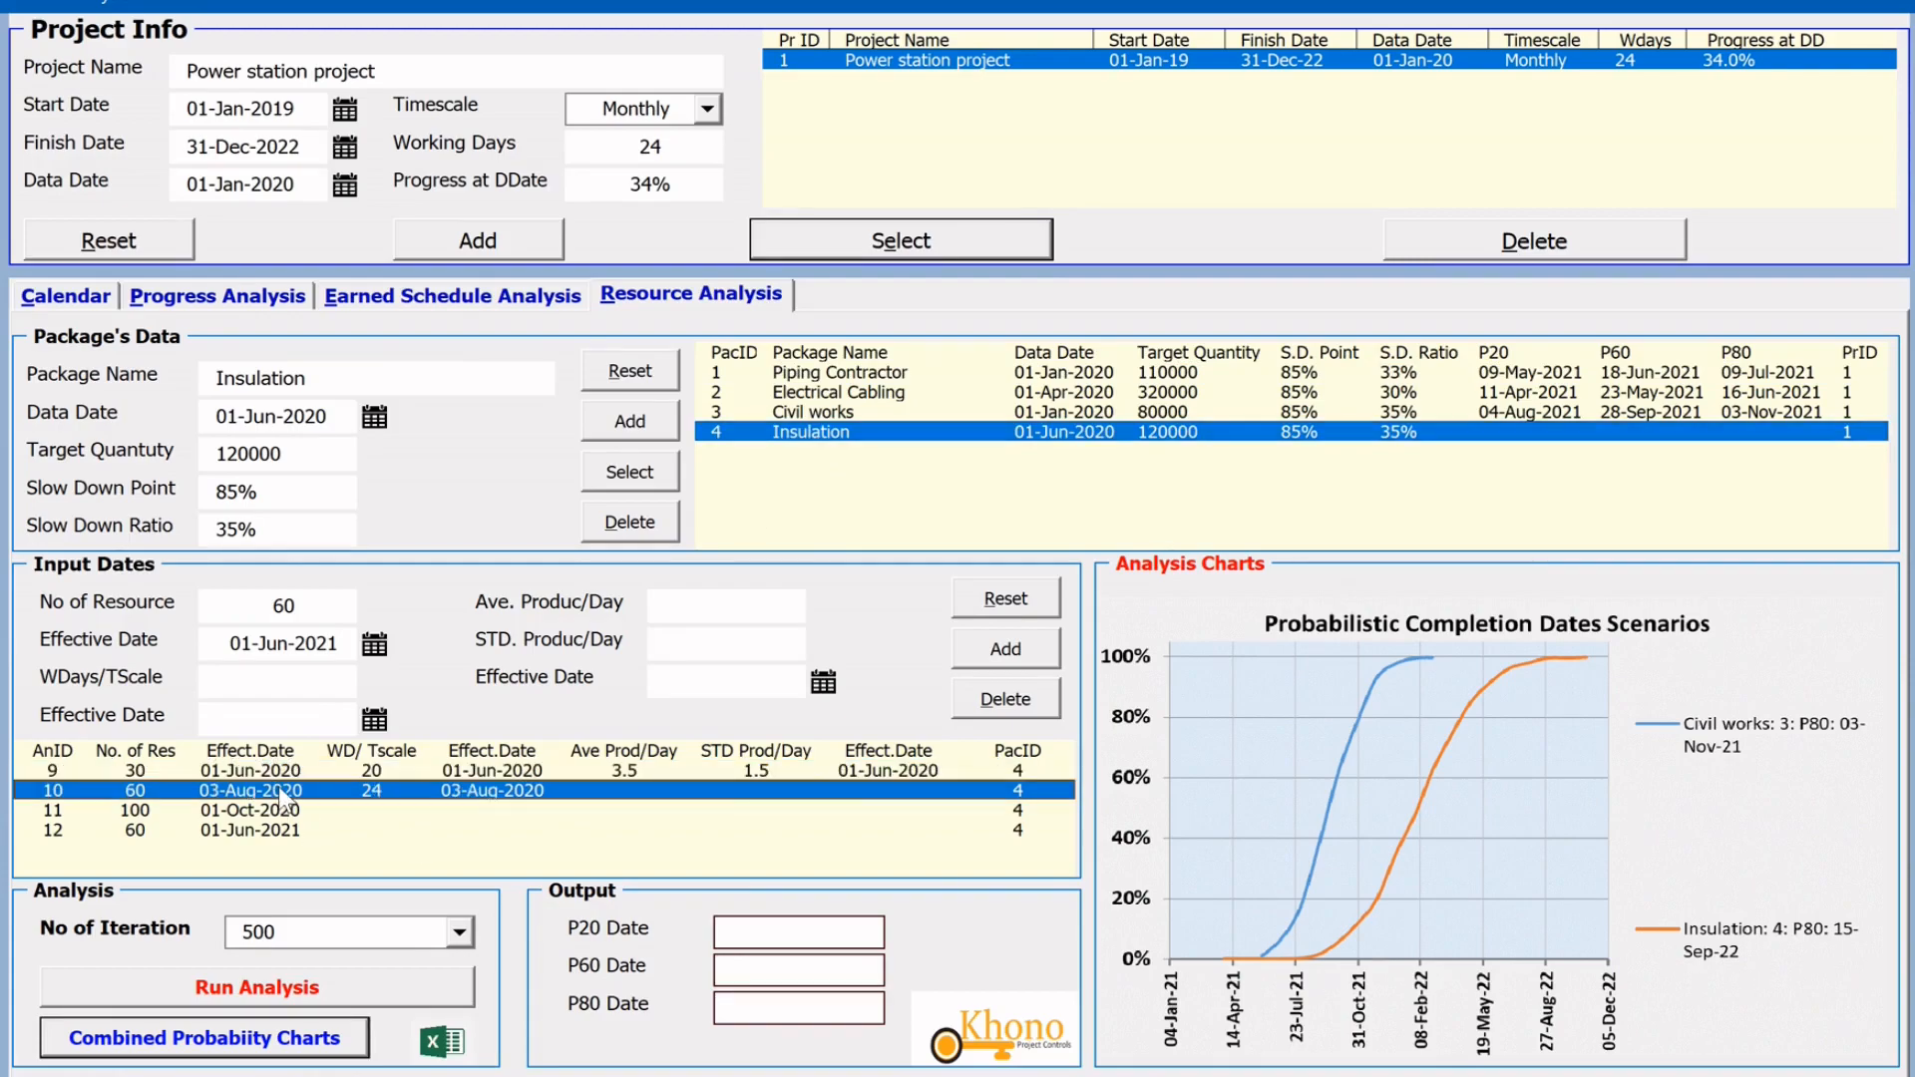
left_click(281, 817)
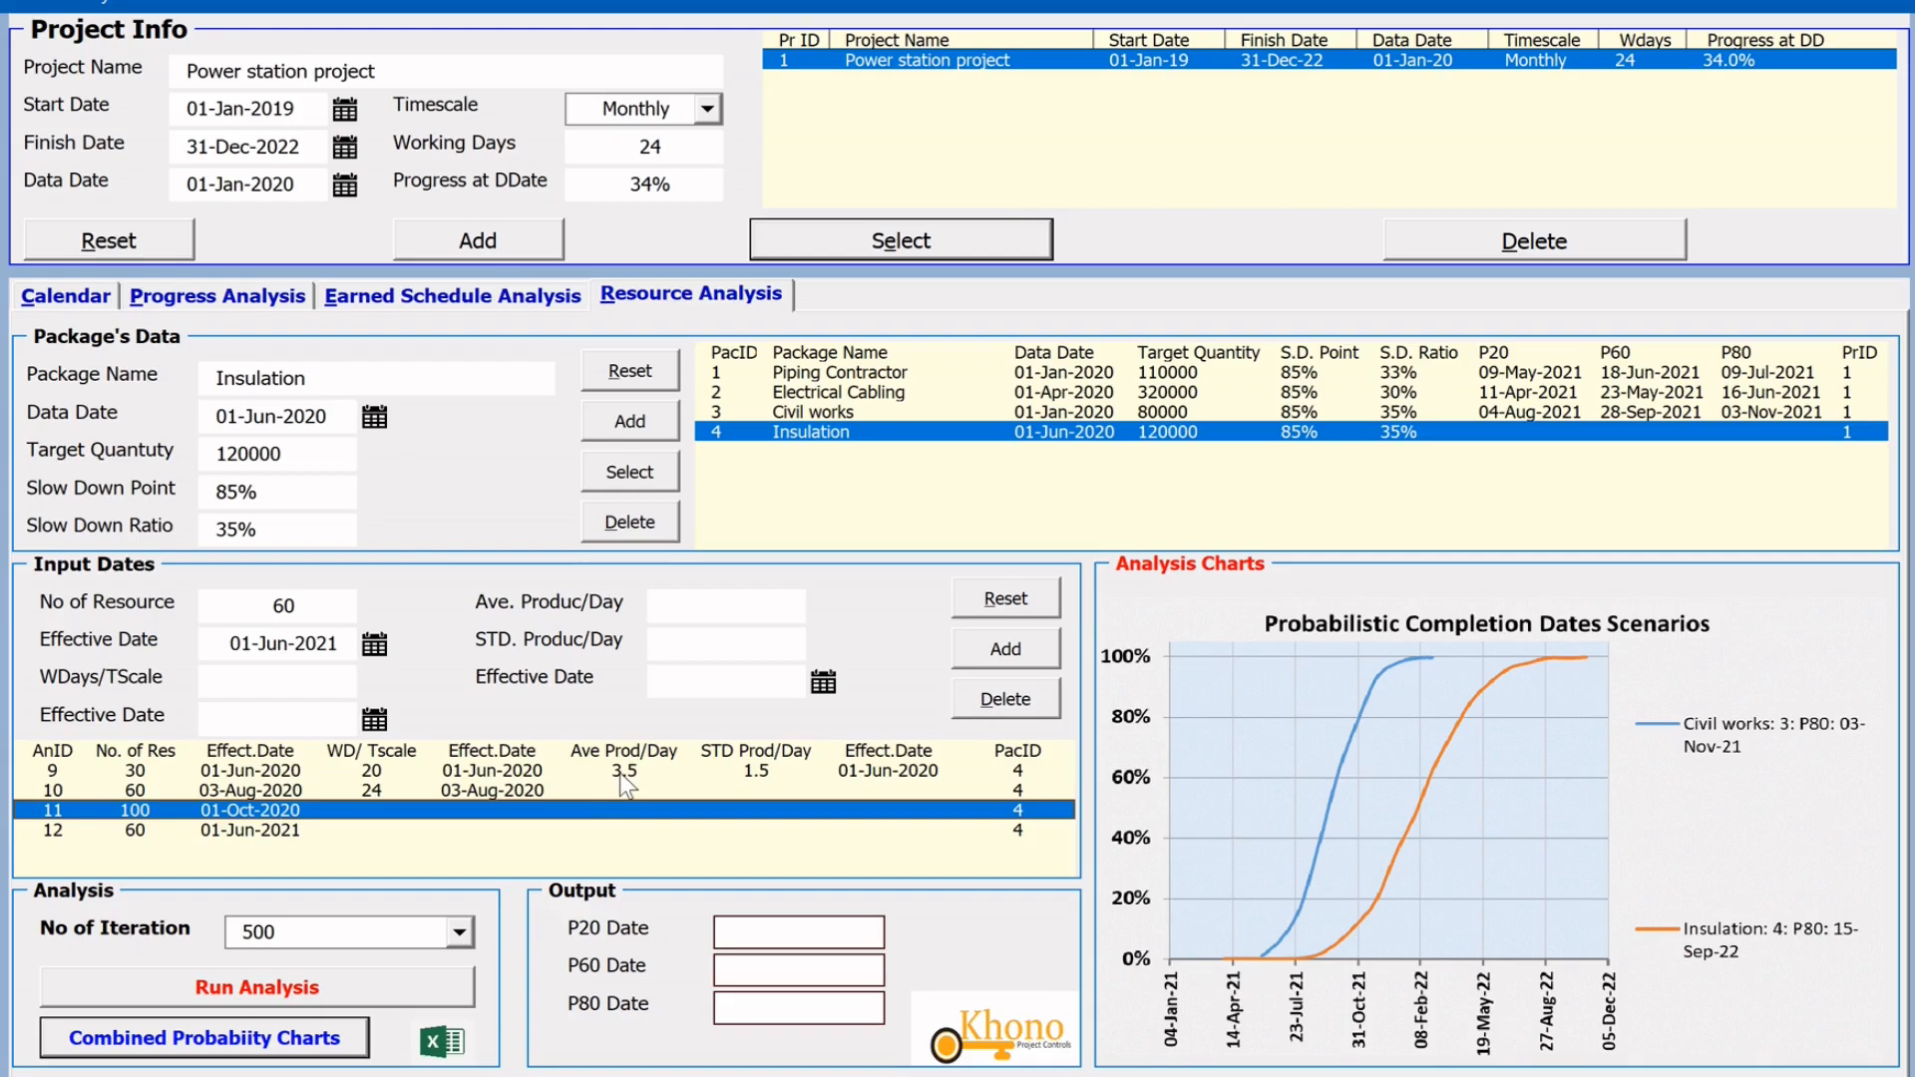
Step: Review the Civil Contract package in the earned schedule analysis and load Insulation's 3% average progress scenario in the progress analysis
left_click(402, 297)
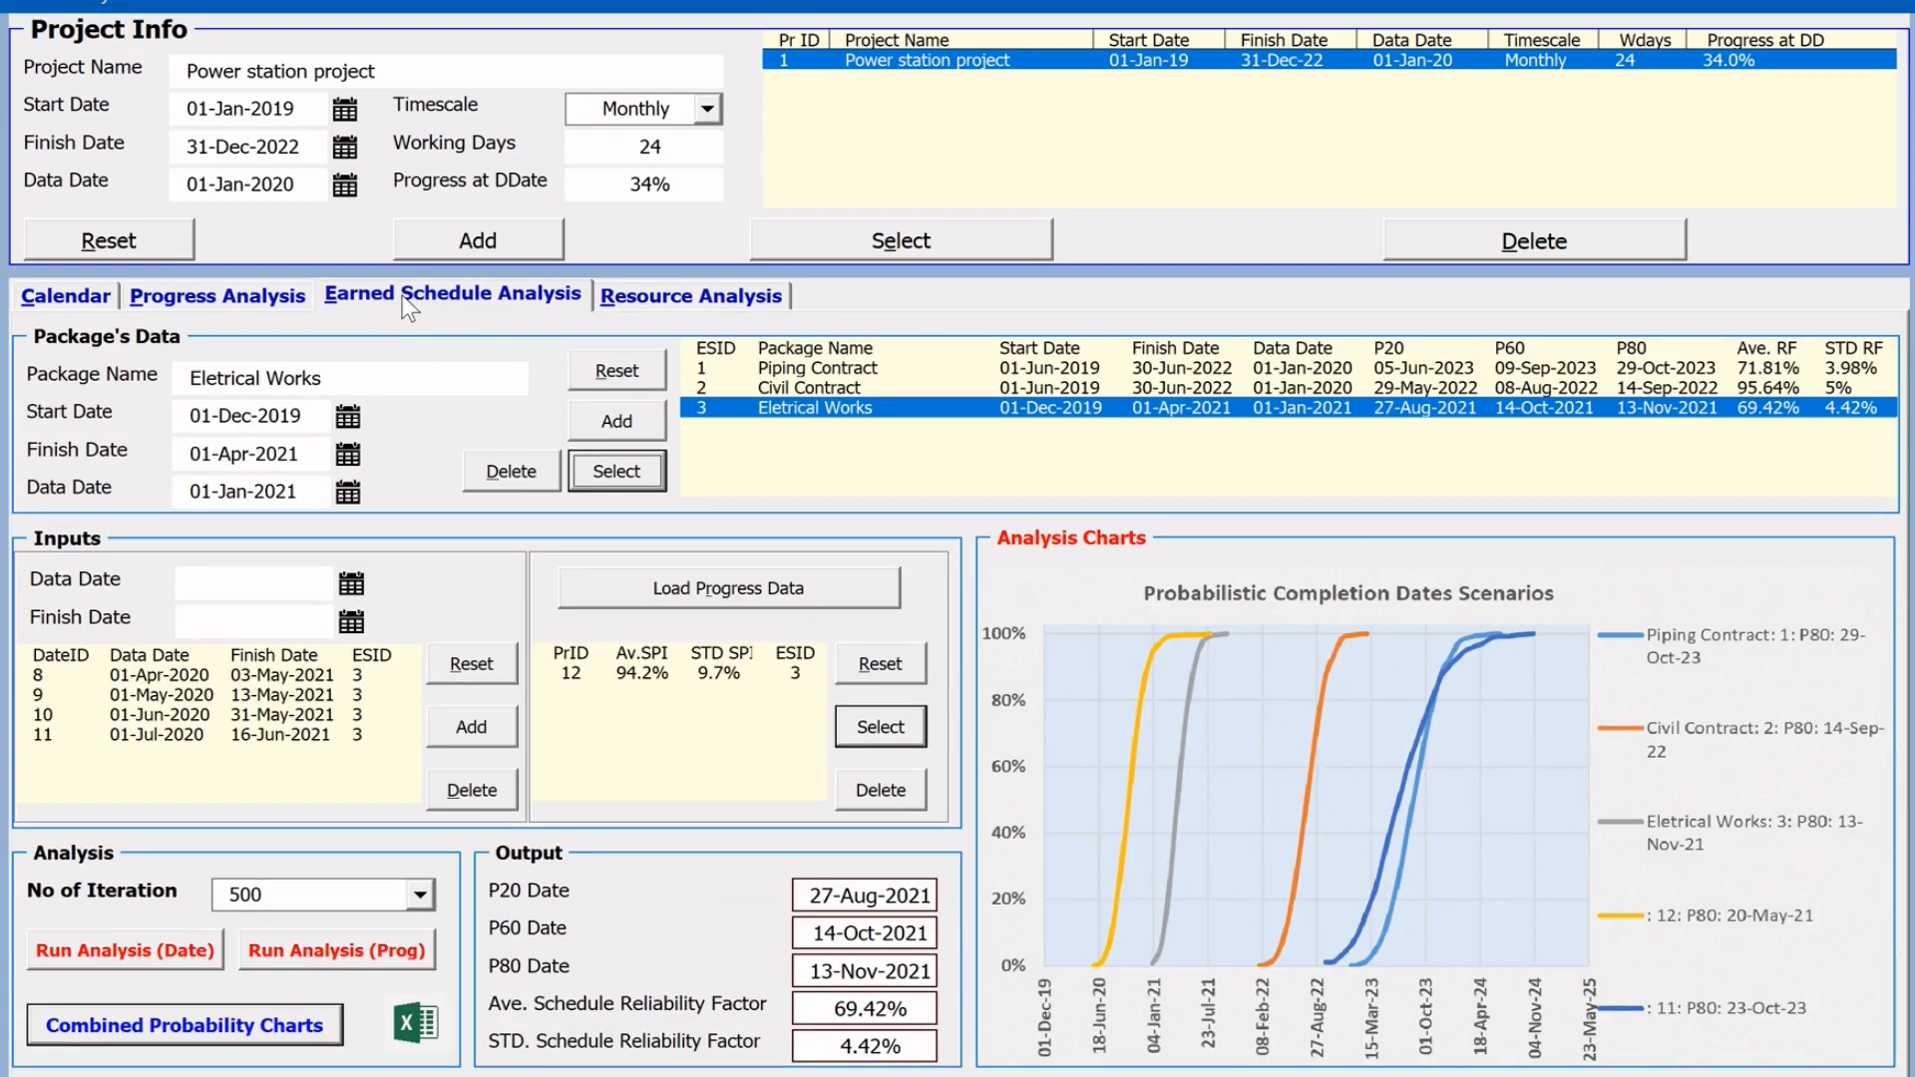
left_click(834, 388)
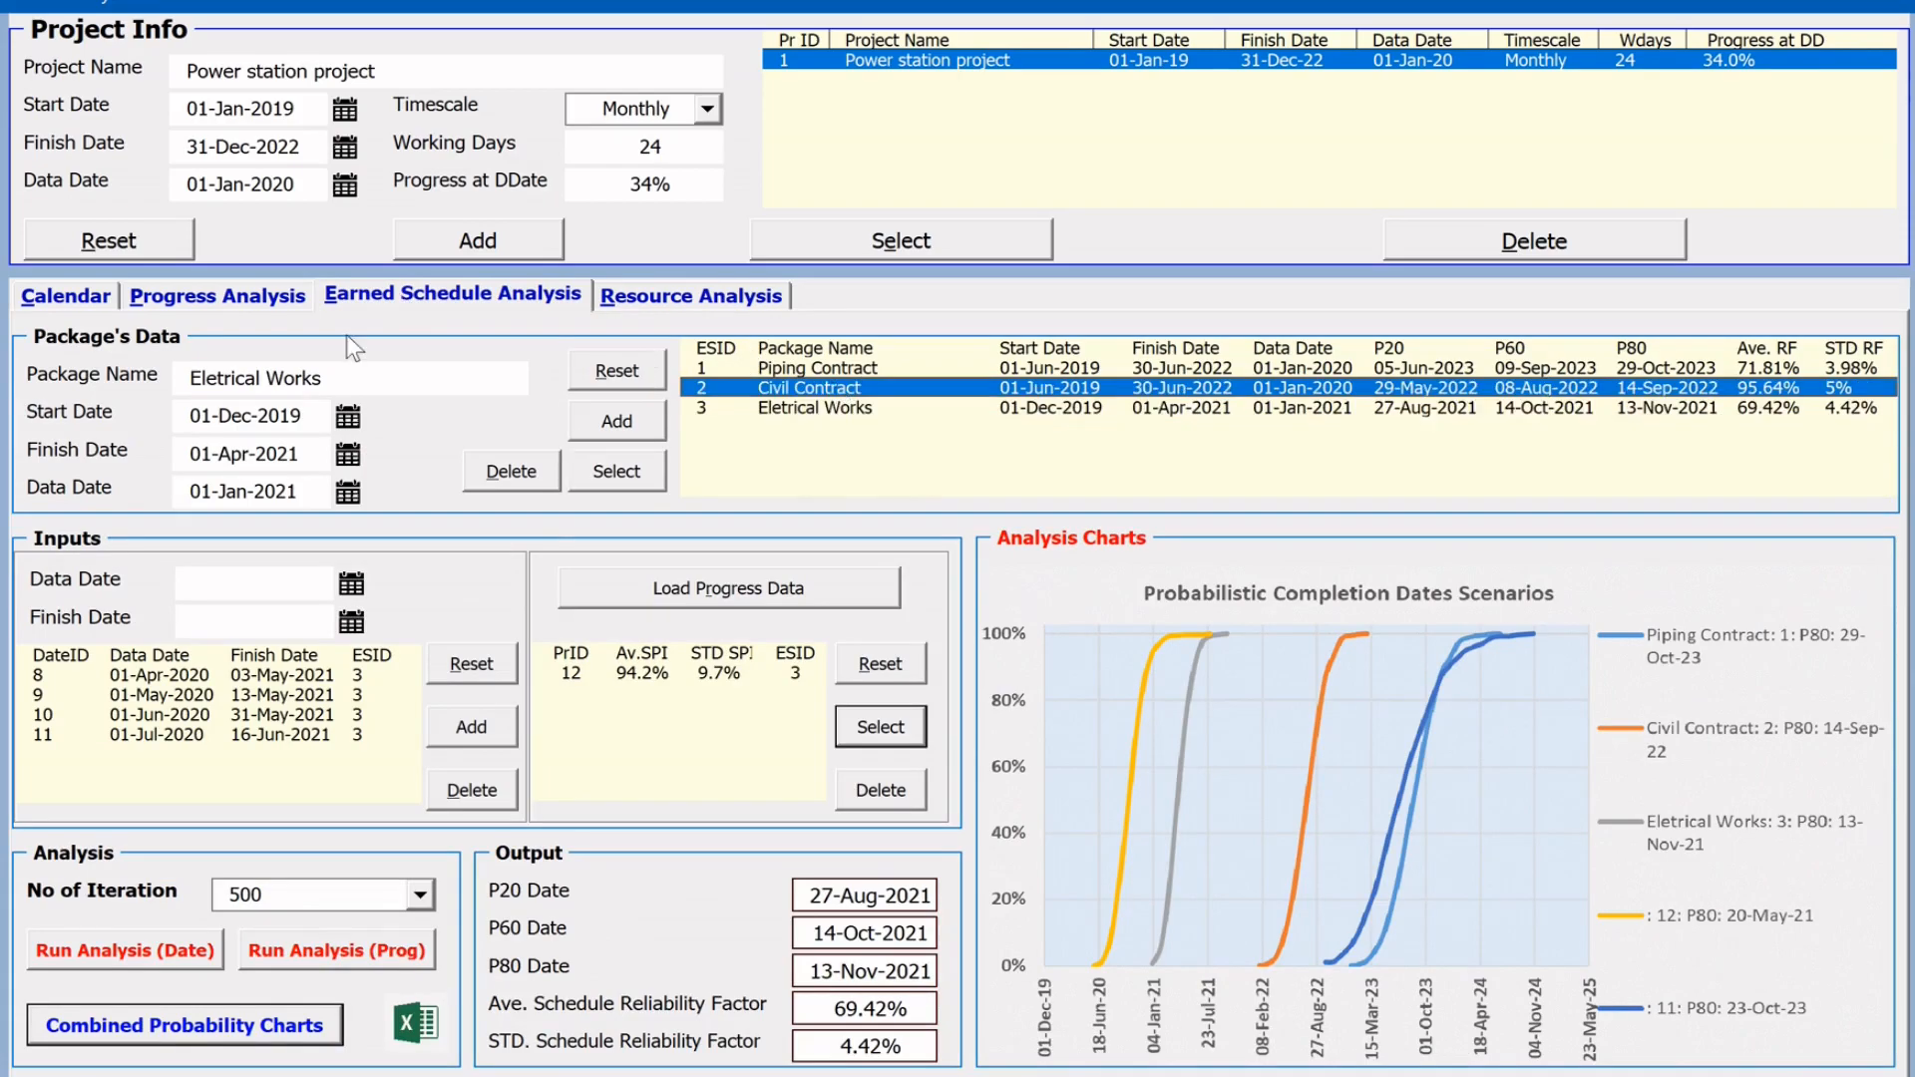
left_click(239, 299)
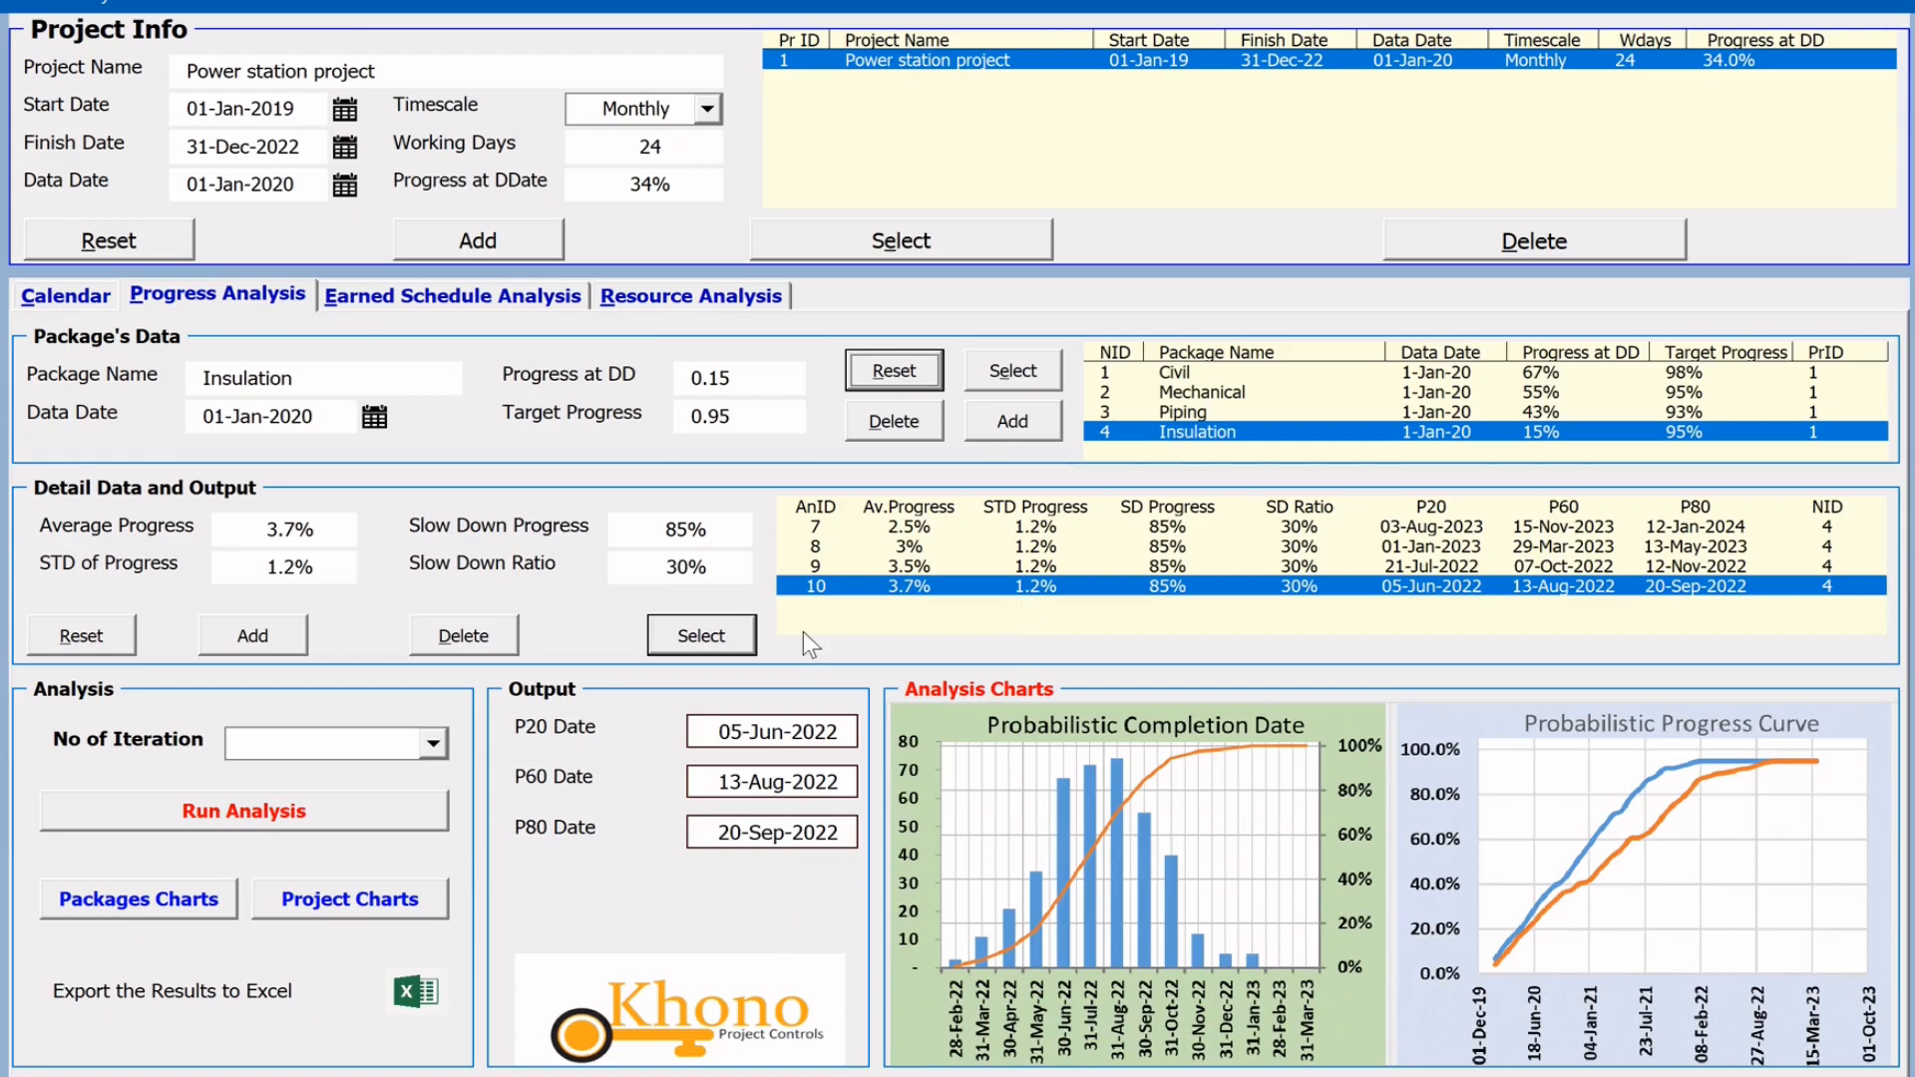
left_click(953, 551)
left_click(726, 632)
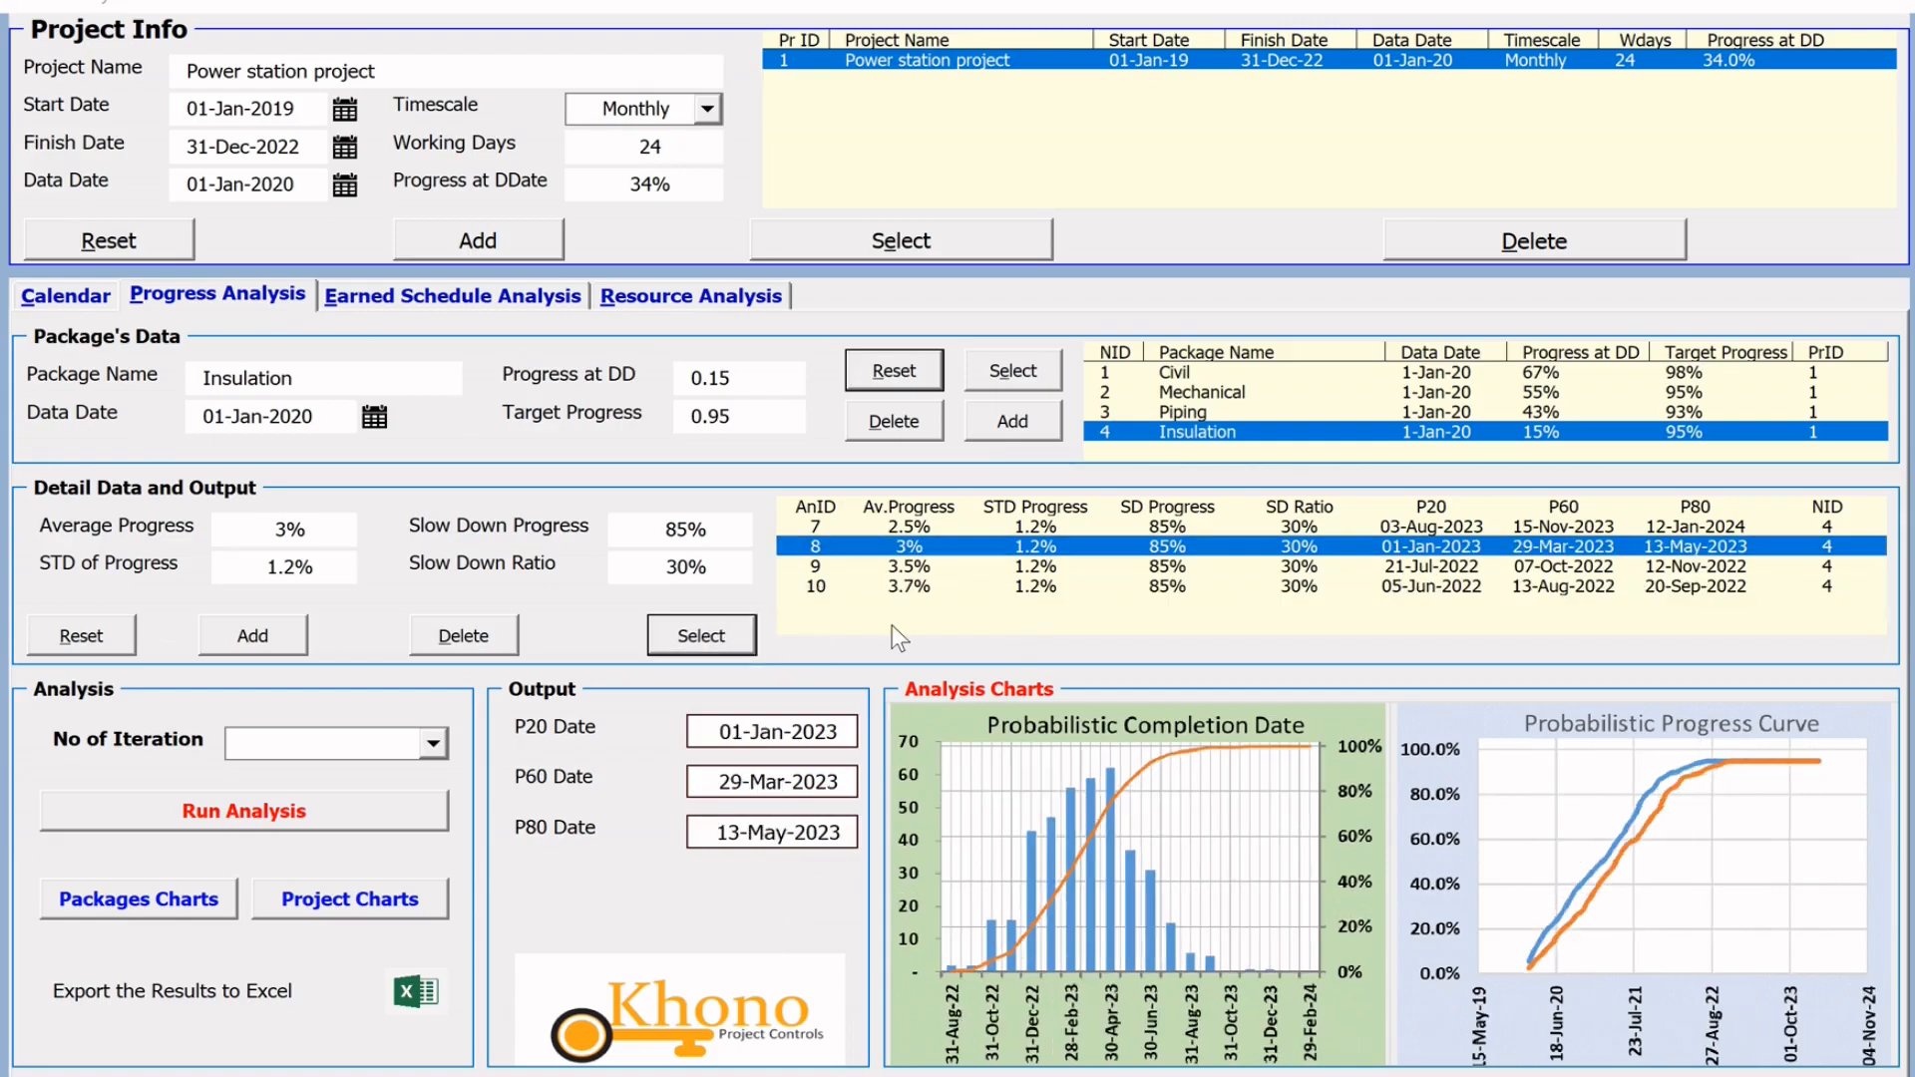